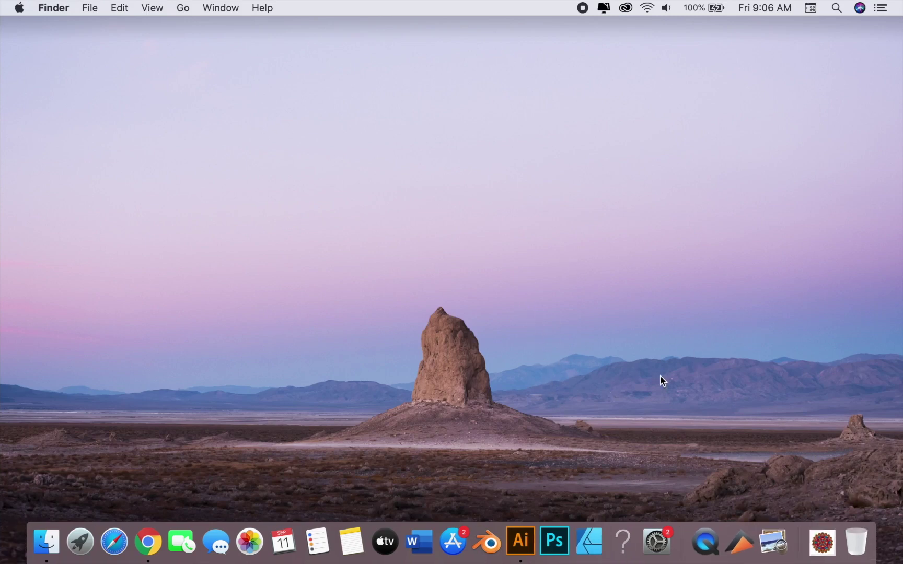
# Open the mandala PNG from the Downloads stack in the Dock
pyautogui.click(822, 542)
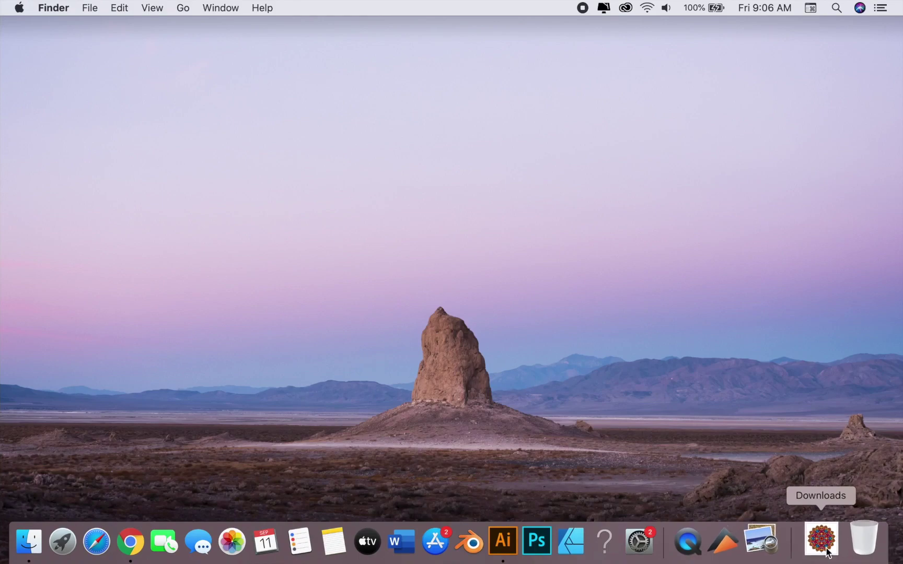
pyautogui.click(827, 553)
# View the colourful reference mandala in Preview, then close the image window
pyautogui.click(827, 483)
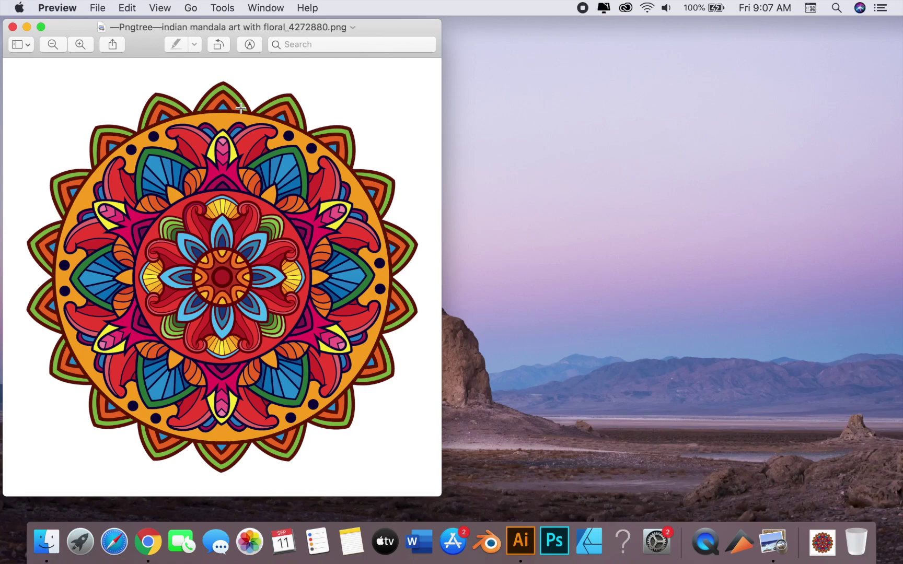
pyautogui.click(13, 27)
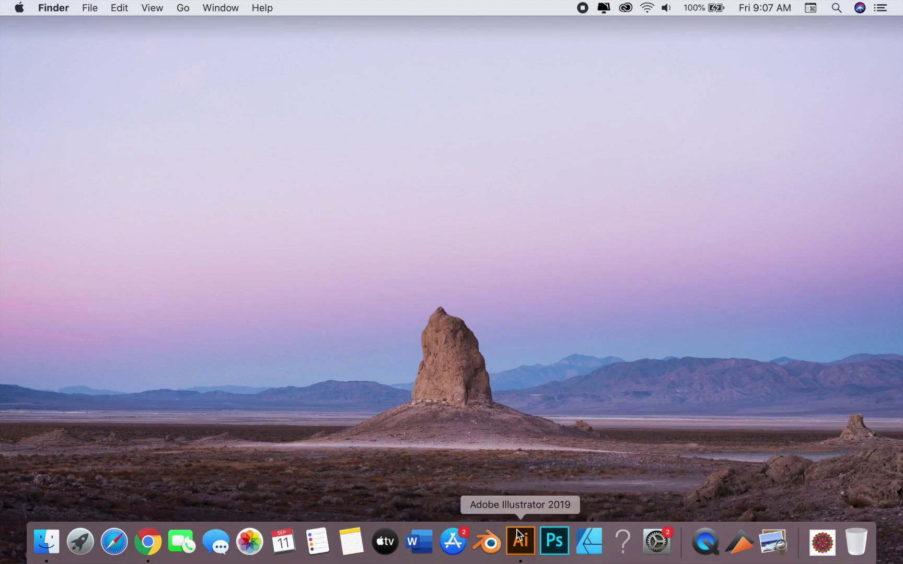
# Create a new 100 × 100 px Illustrator document from the recent Custom preset
pyautogui.click(519, 538)
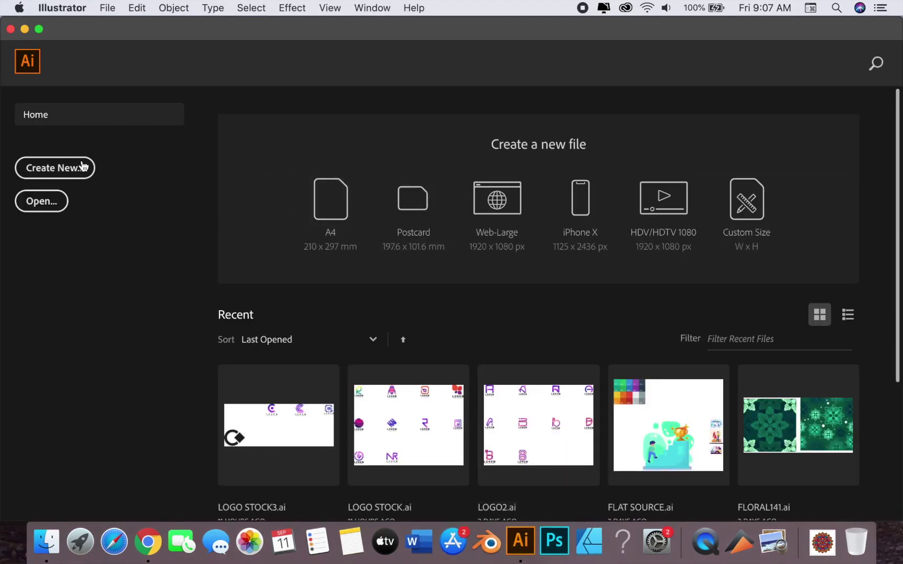
pyautogui.click(81, 167)
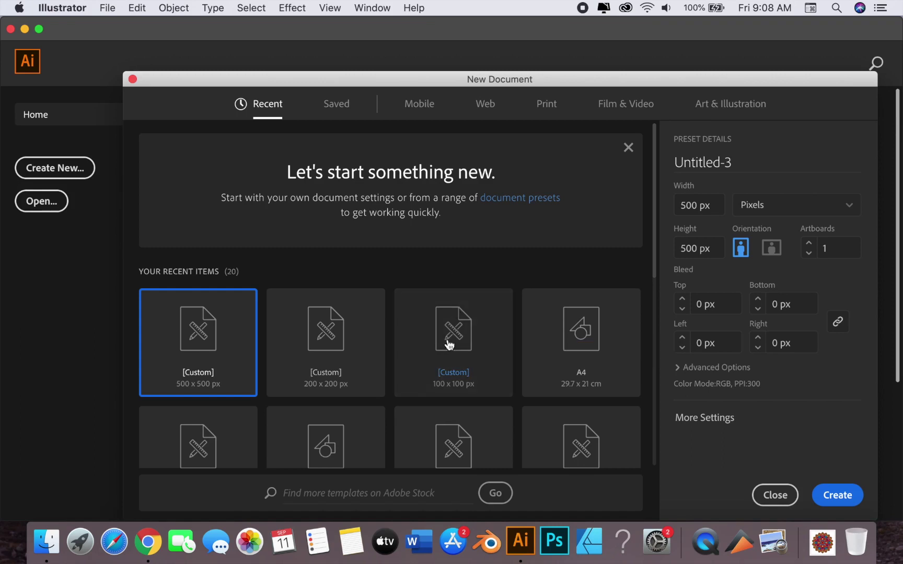
pyautogui.click(446, 357)
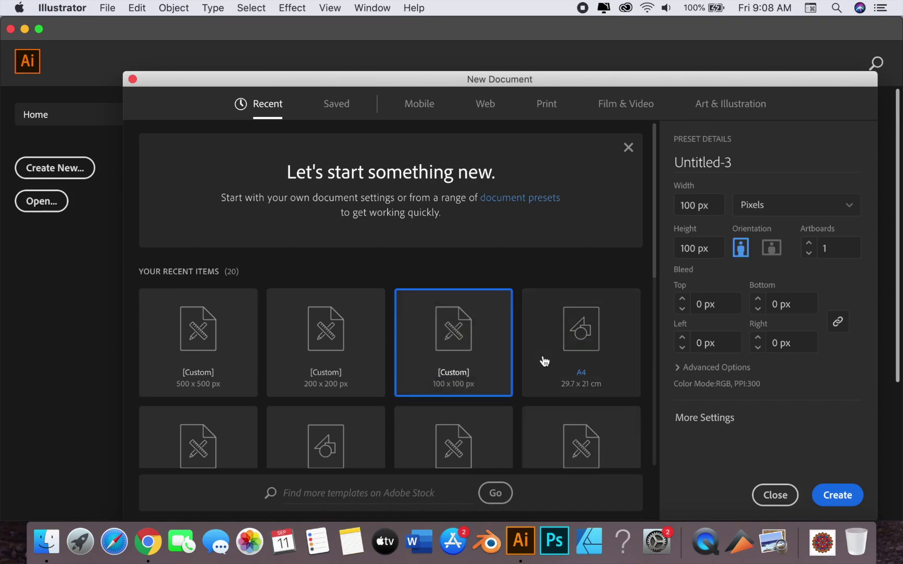
pyautogui.click(837, 495)
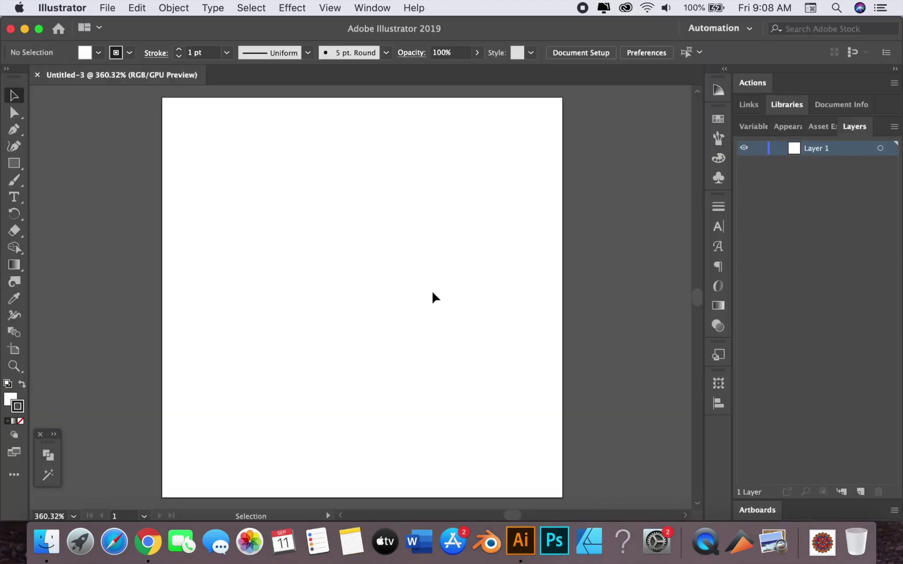
# Draw a large circle on the artboard with the Ellipse tool
pyautogui.scroll(1, 403, 260)
pyautogui.press('super+minus')
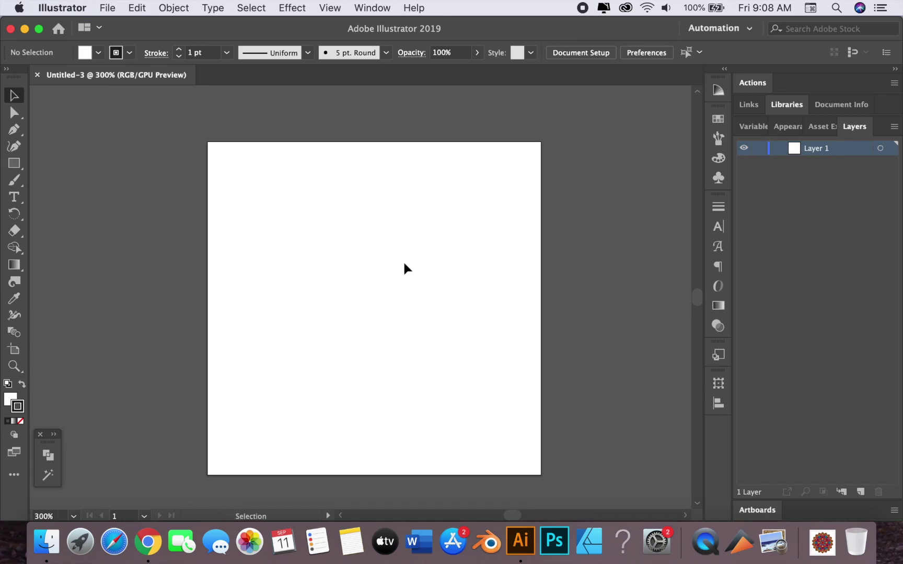
pyautogui.press('l')
pyautogui.click(14, 163)
pyautogui.click(81, 181)
pyautogui.moveTo(255, 161); pyautogui.dragTo(546, 367)
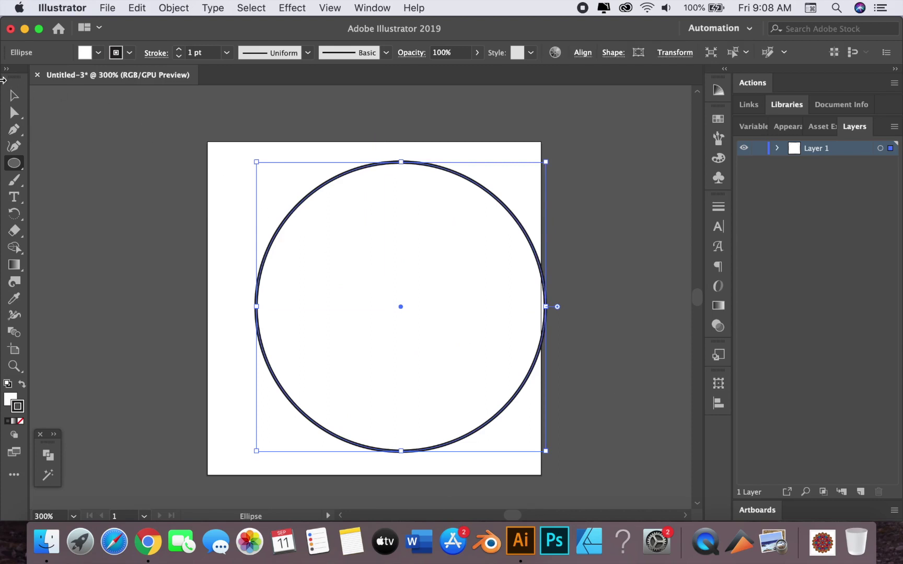
pyautogui.click(14, 97)
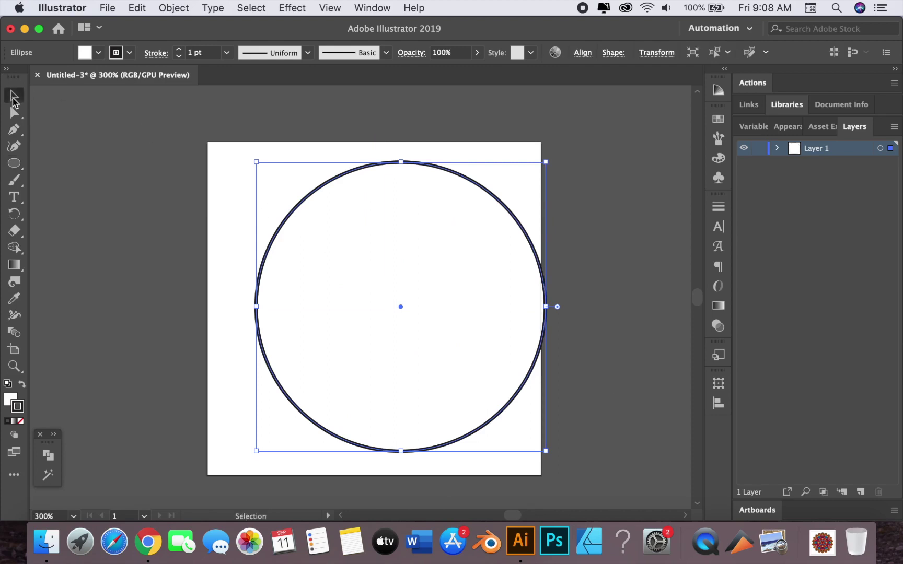
# Give the circle no stroke and a light grey swatch fill
pyautogui.click(17, 406)
pyautogui.click(10, 399)
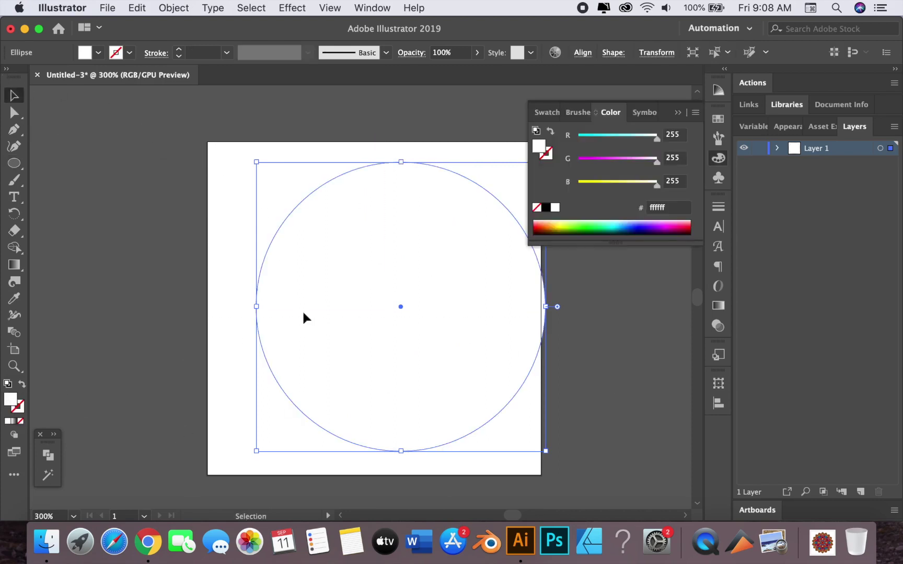
pyautogui.click(718, 118)
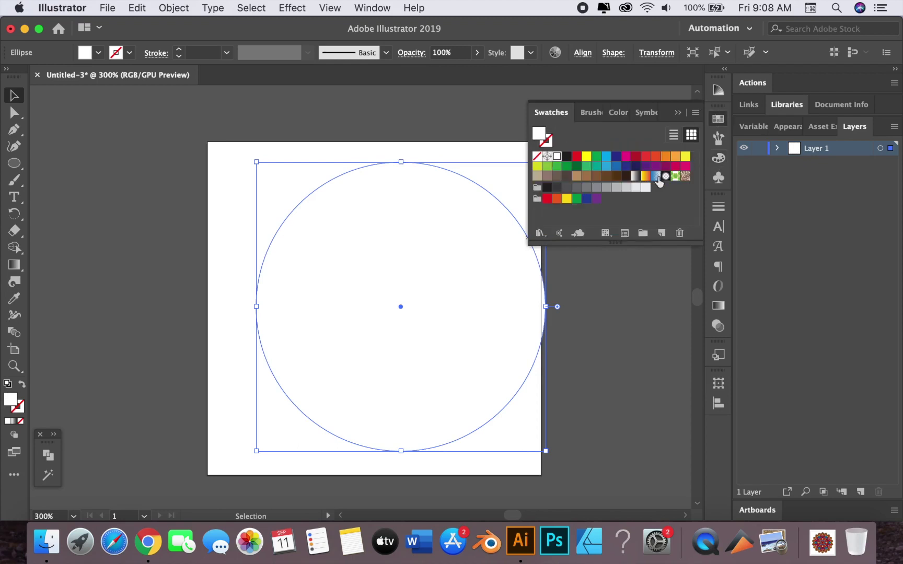
pyautogui.click(634, 188)
pyautogui.click(626, 383)
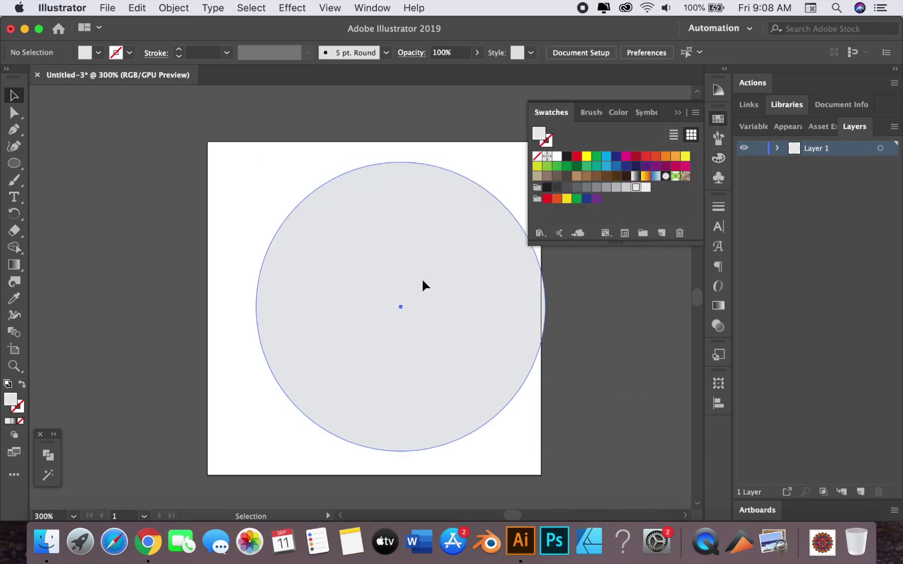
# Centre the circle horizontally and vertically on the artboard
pyautogui.click(423, 284)
pyautogui.click(583, 52)
pyautogui.click(459, 92)
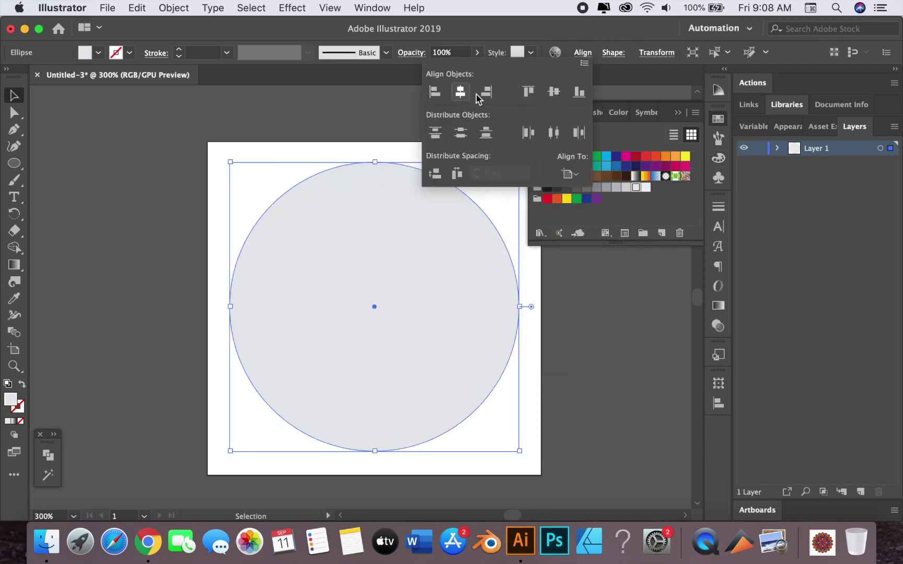
pyautogui.click(553, 93)
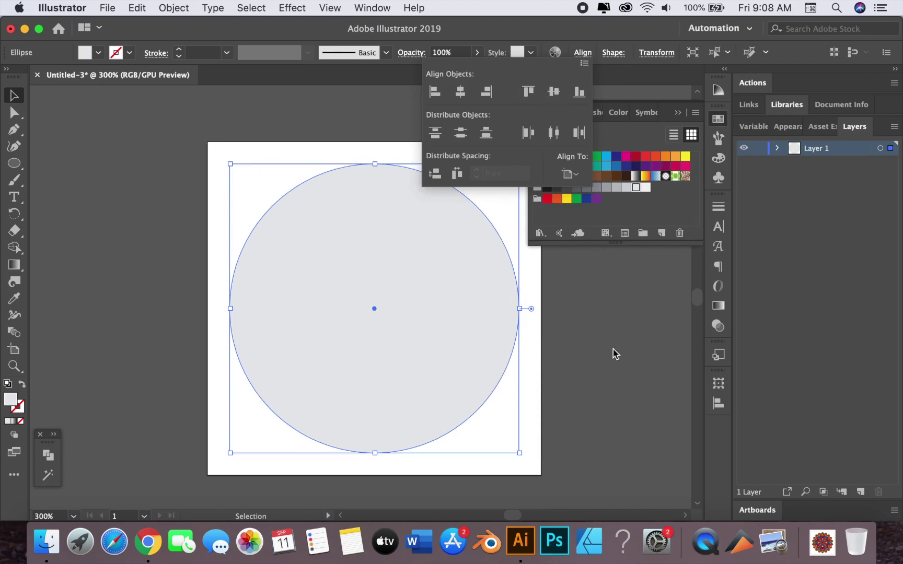
pyautogui.click(691, 105)
pyautogui.click(632, 328)
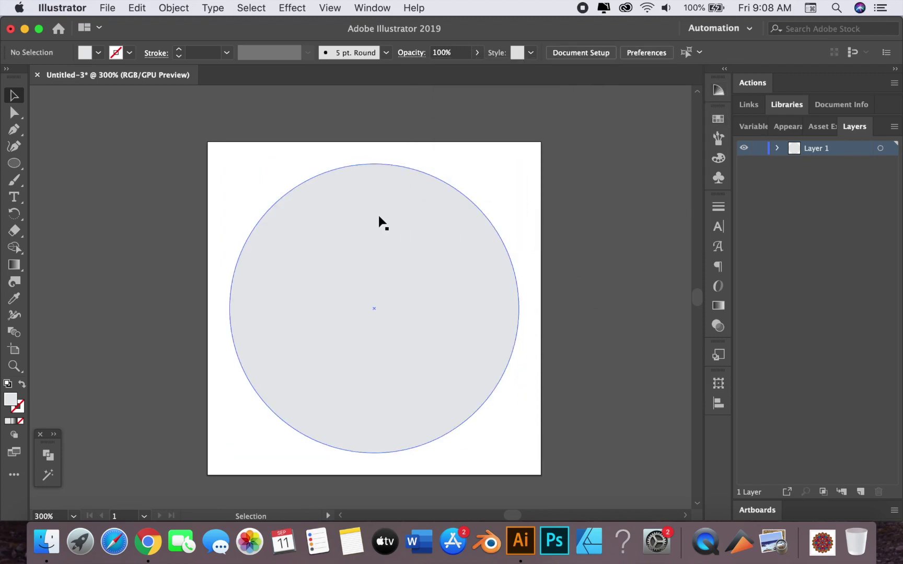
# Draw a vertical line down through the circle with the Line Segment tool
pyautogui.press('\\')
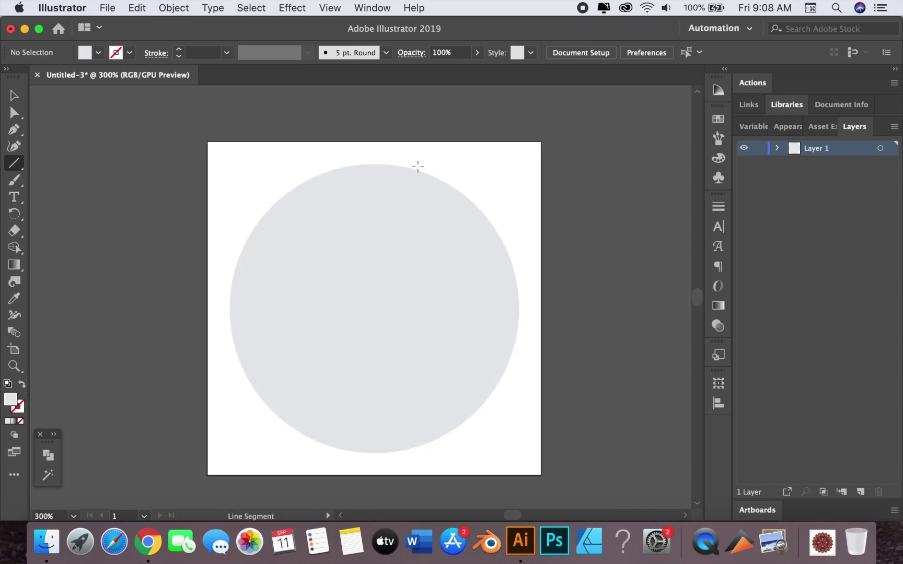
pyautogui.press('super+minus')
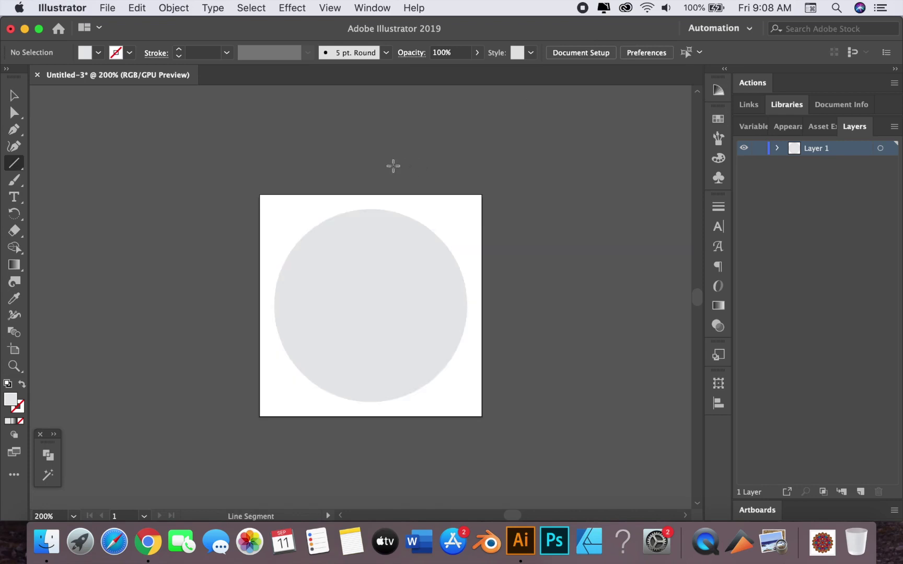
pyautogui.moveTo(15, 164); pyautogui.dragTo(77, 233)
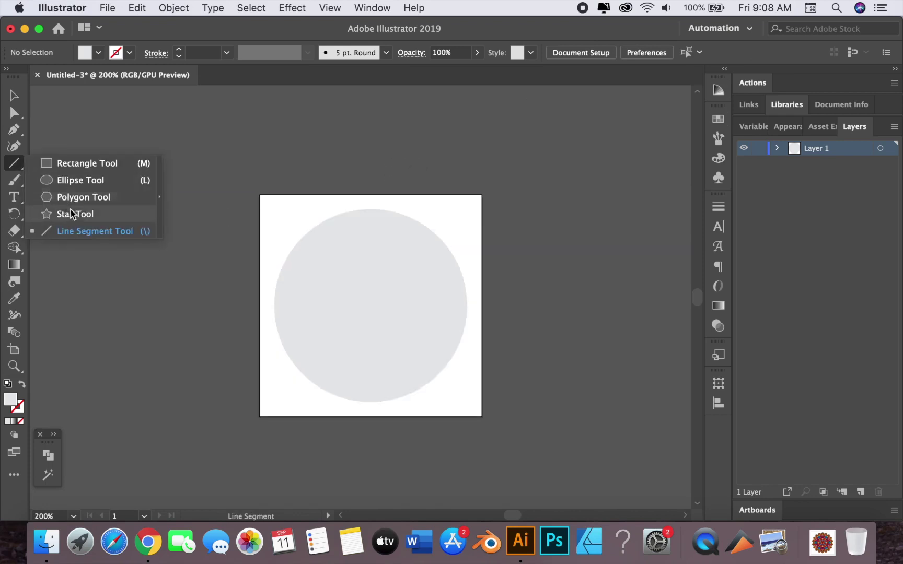
pyautogui.moveTo(371, 142); pyautogui.dragTo(409, 432)
# Centre the vertical line on the artboard with Align
pyautogui.click(11, 100)
pyautogui.moveTo(308, 127); pyautogui.dragTo(456, 169)
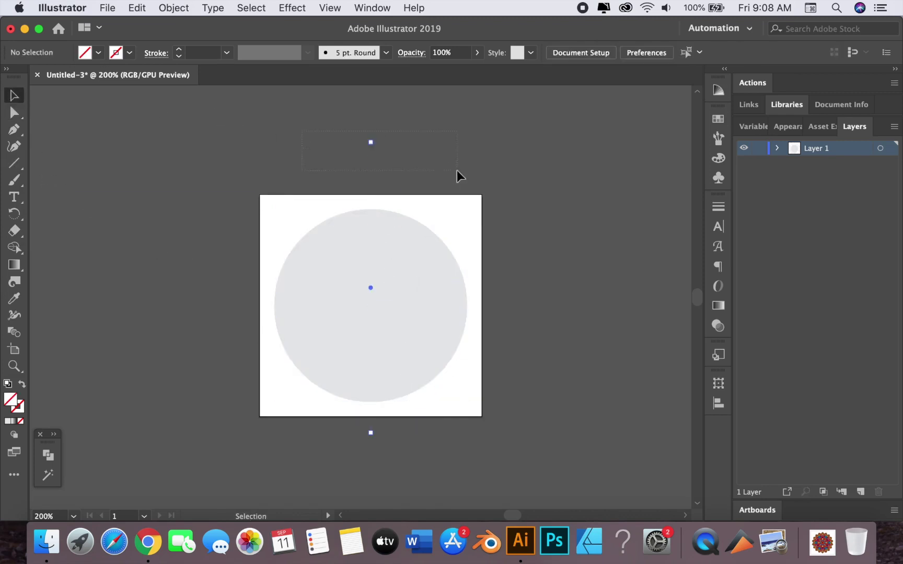
pyautogui.click(582, 53)
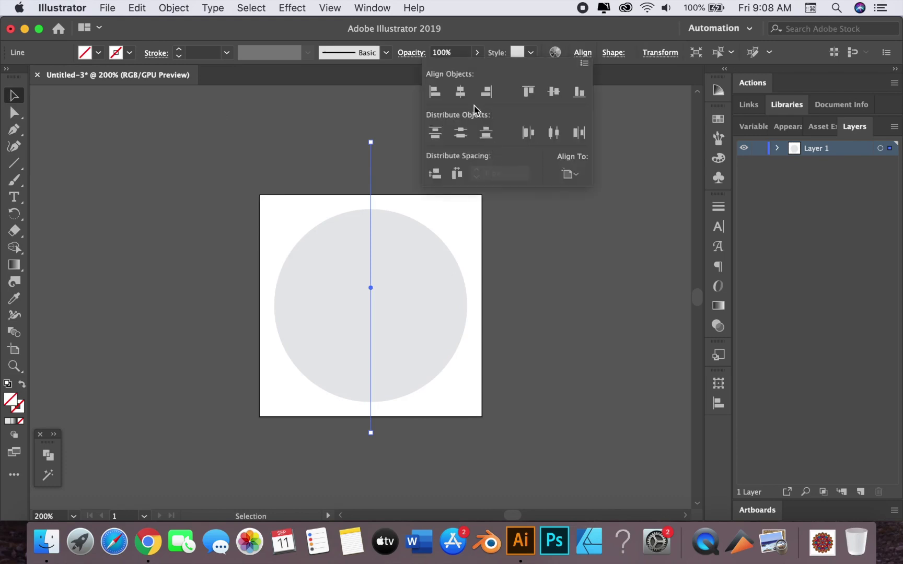
pyautogui.click(553, 91)
pyautogui.click(631, 224)
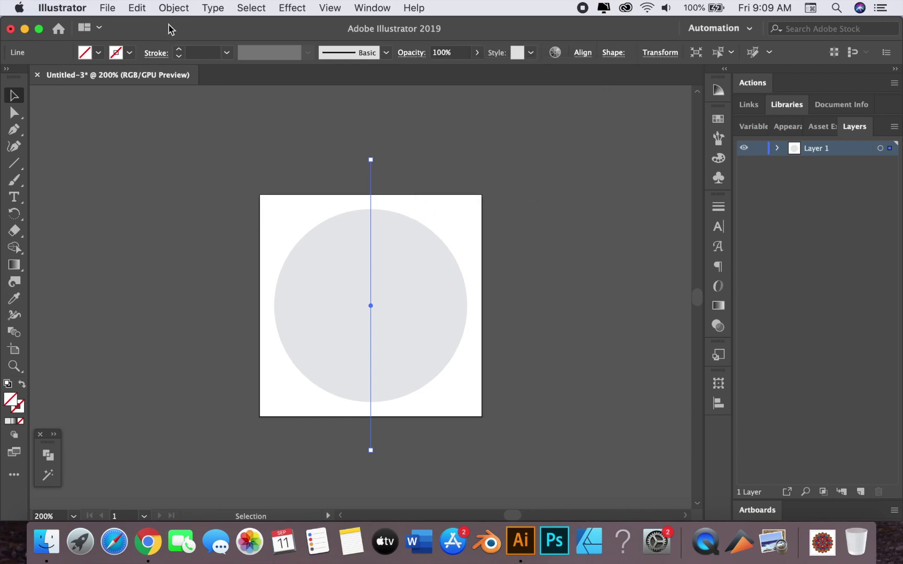
# Add a copy of the line rotated 30° via Object > Transform > Rotate
pyautogui.click(172, 8)
pyautogui.moveTo(190, 25)
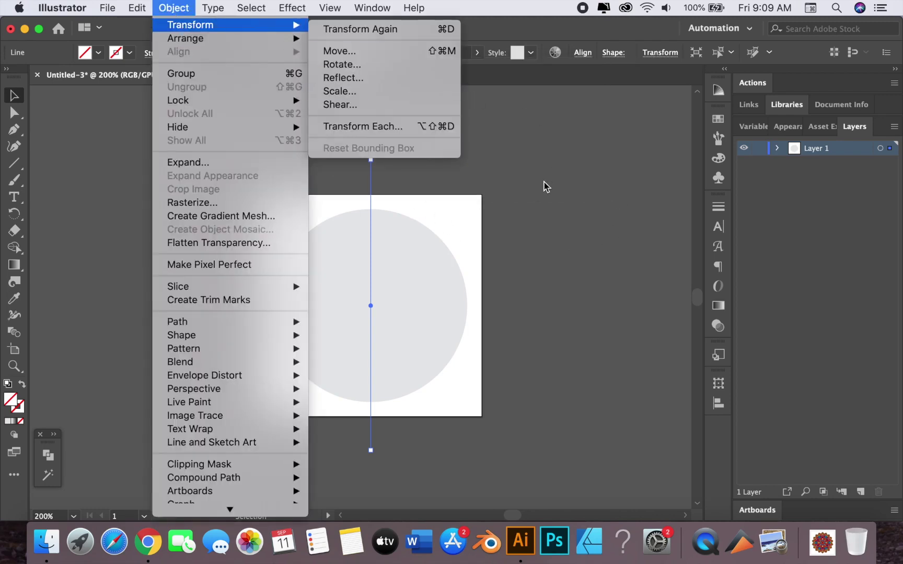
pyautogui.click(546, 186)
pyautogui.click(174, 8)
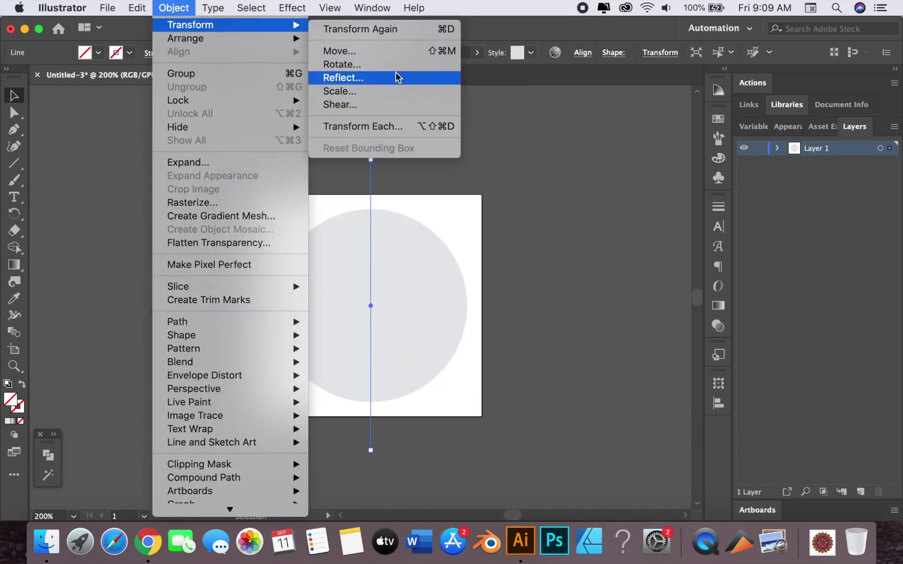
pyautogui.click(391, 64)
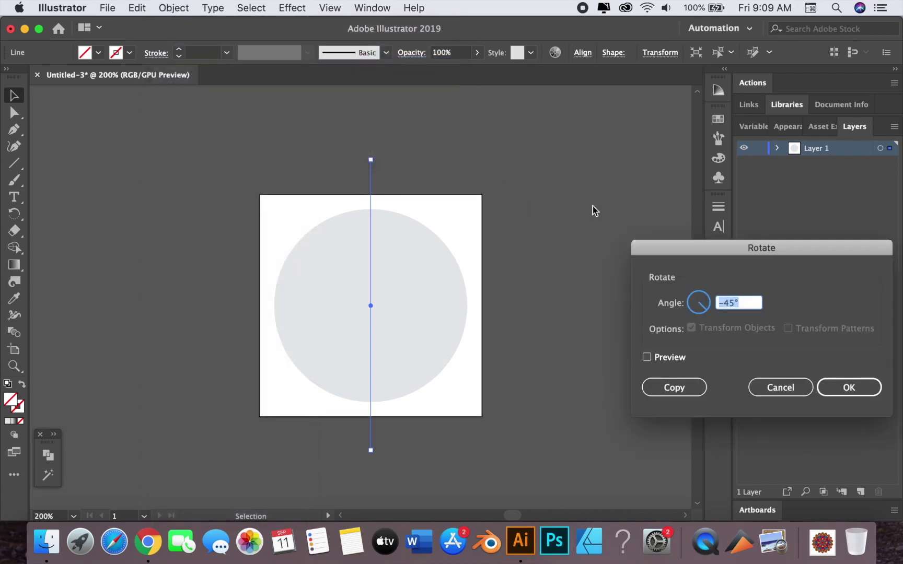
pyautogui.write('30')
pyautogui.click(659, 360)
pyautogui.click(673, 356)
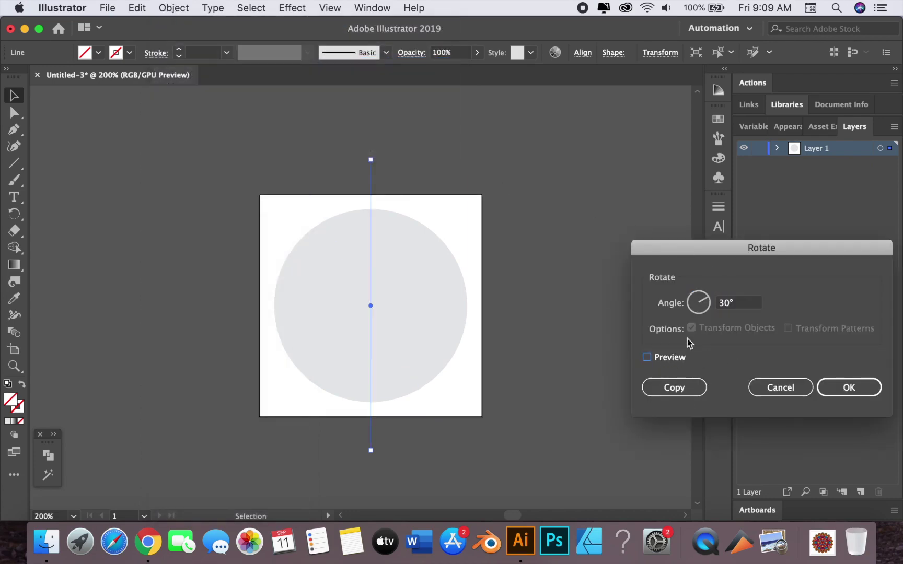
pyautogui.click(695, 388)
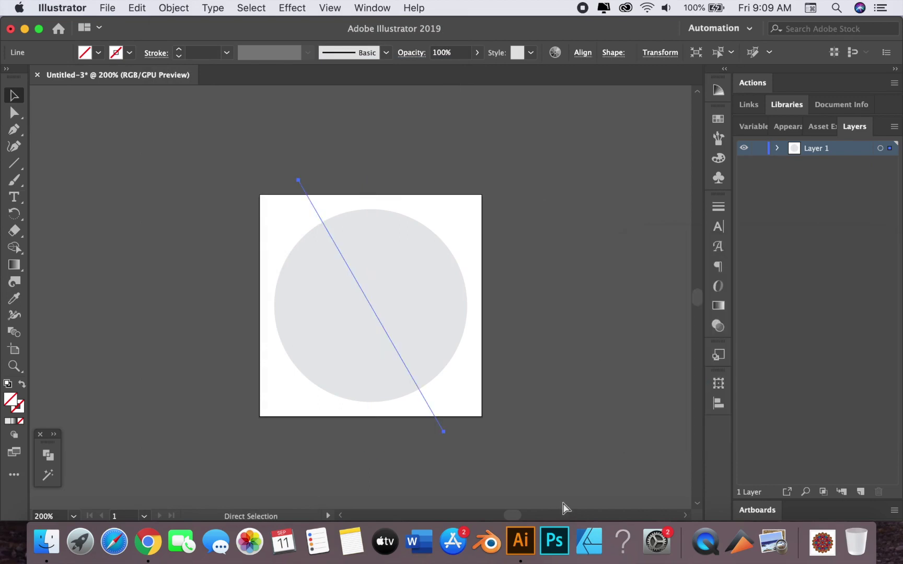
# Repeat the 30° rotated copy with Cmd+D for six radiating lines, then select all
pyautogui.press('super+d')
pyautogui.press('super+d')
pyautogui.press('super+z')
pyautogui.press('super+z')
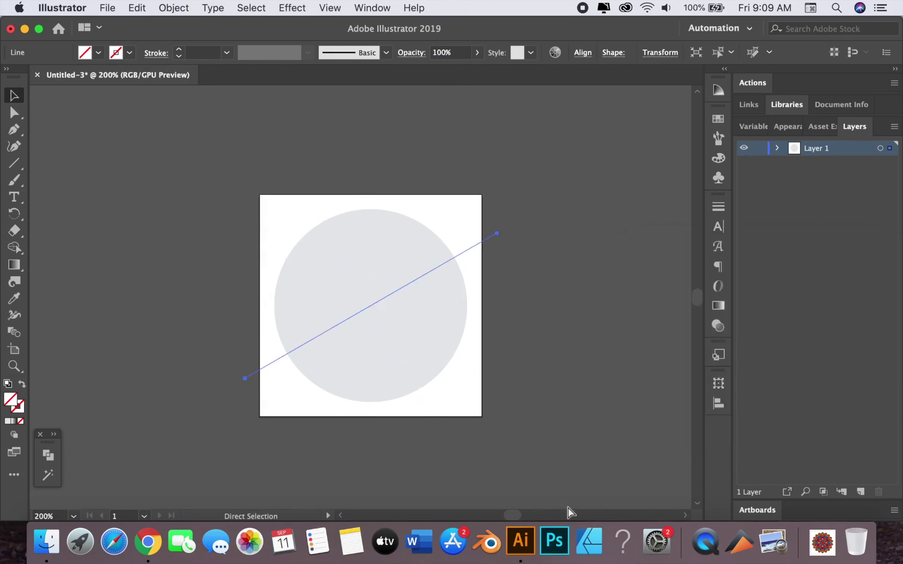
pyautogui.press('super+shift+z')
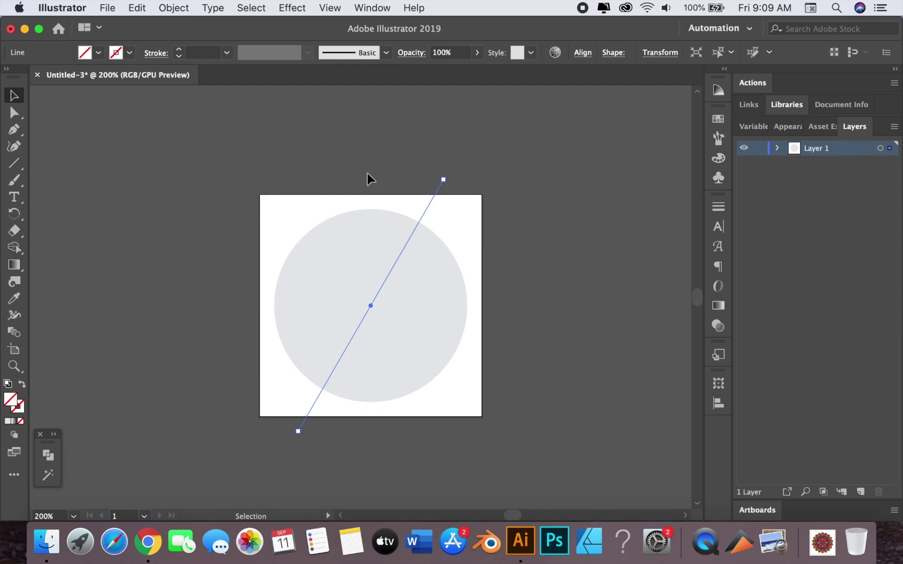
pyautogui.press('super+d')
pyautogui.press('super+d')
pyautogui.press('super+d')
pyautogui.press('super+a')
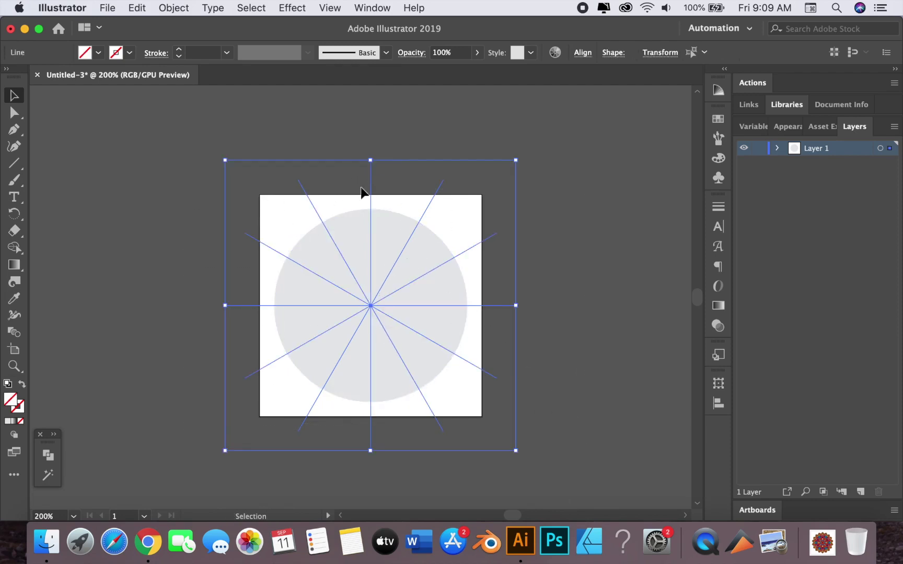
# Split the circle along its lines with Pathfinder Divide
pyautogui.click(247, 137)
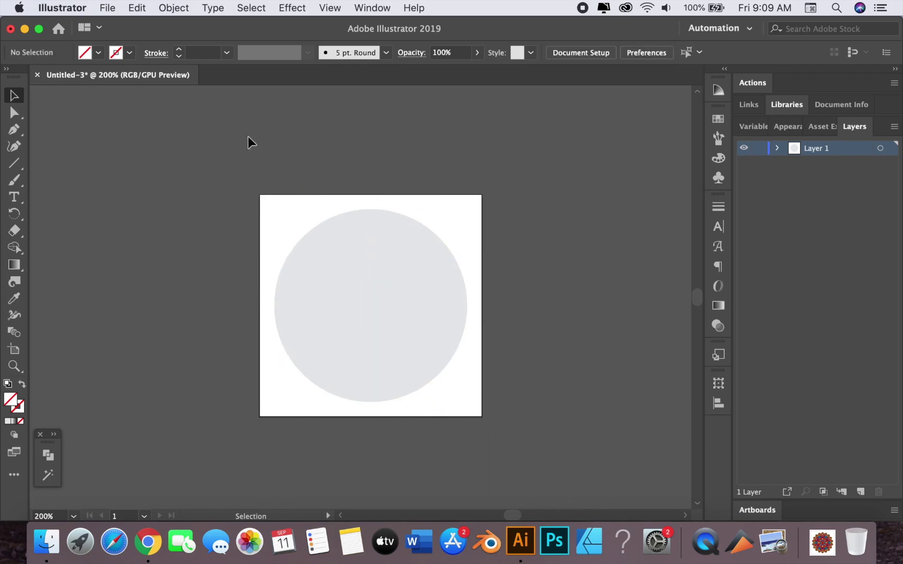
pyautogui.moveTo(209, 134); pyautogui.dragTo(551, 395)
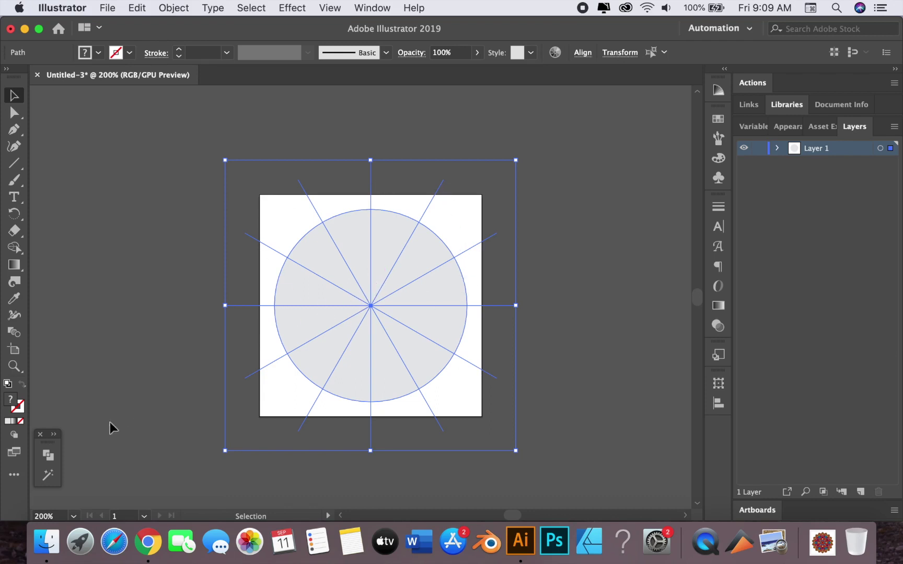
pyautogui.click(47, 455)
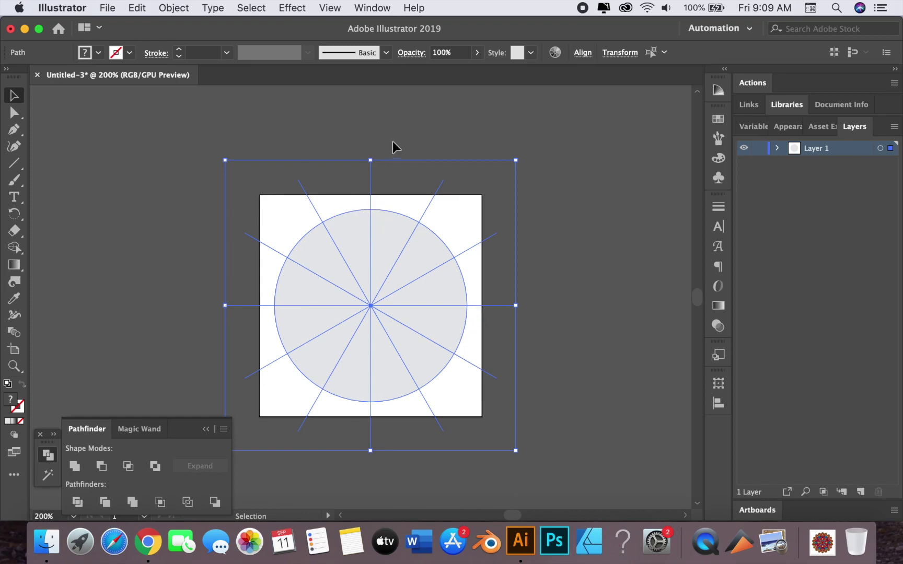
pyautogui.click(78, 502)
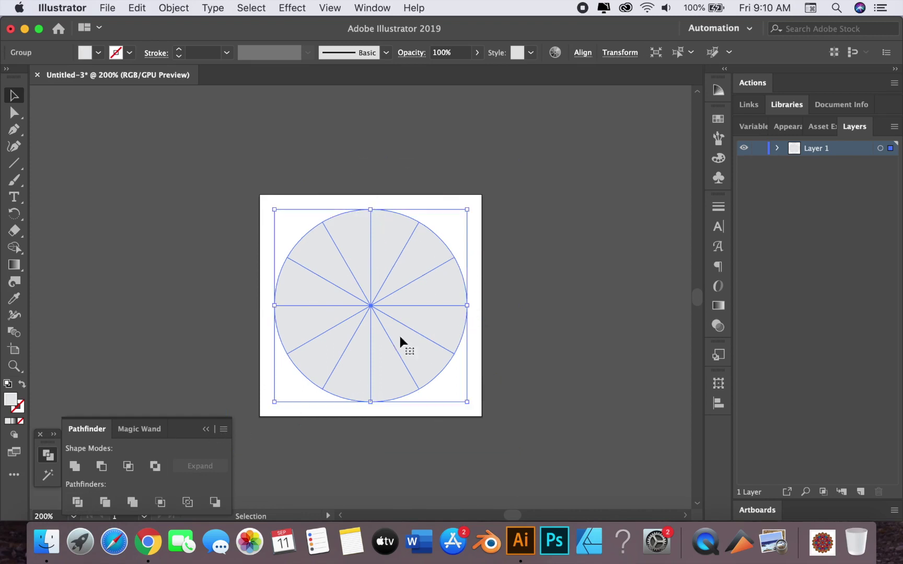
# Ungroup the divided pieces and select all twelve wedges at higher zoom
pyautogui.rightClick(396, 266)
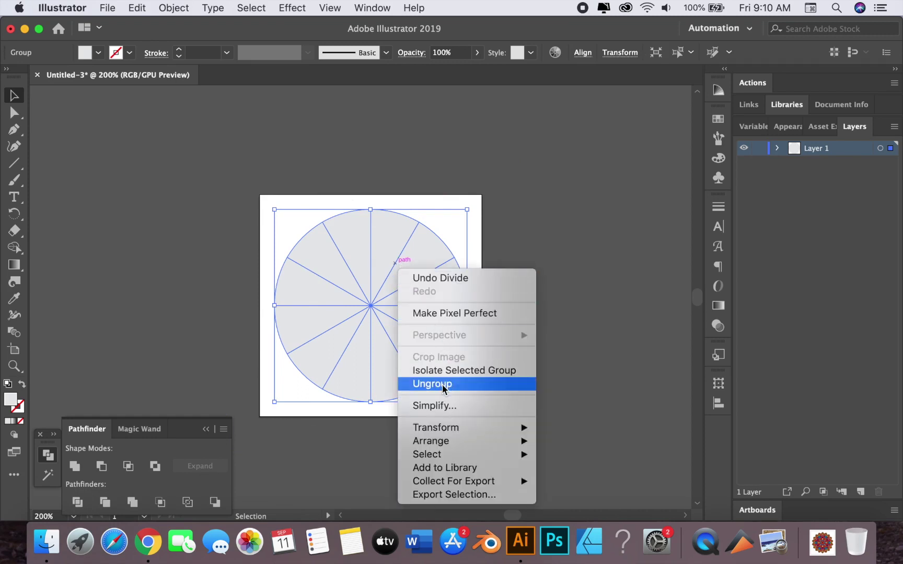
pyautogui.click(432, 384)
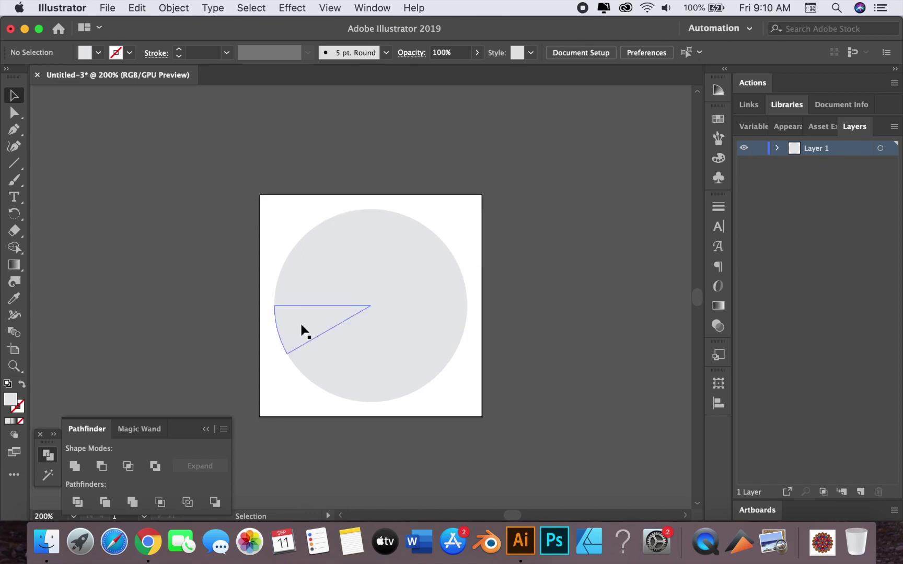
pyautogui.press('super+equal')
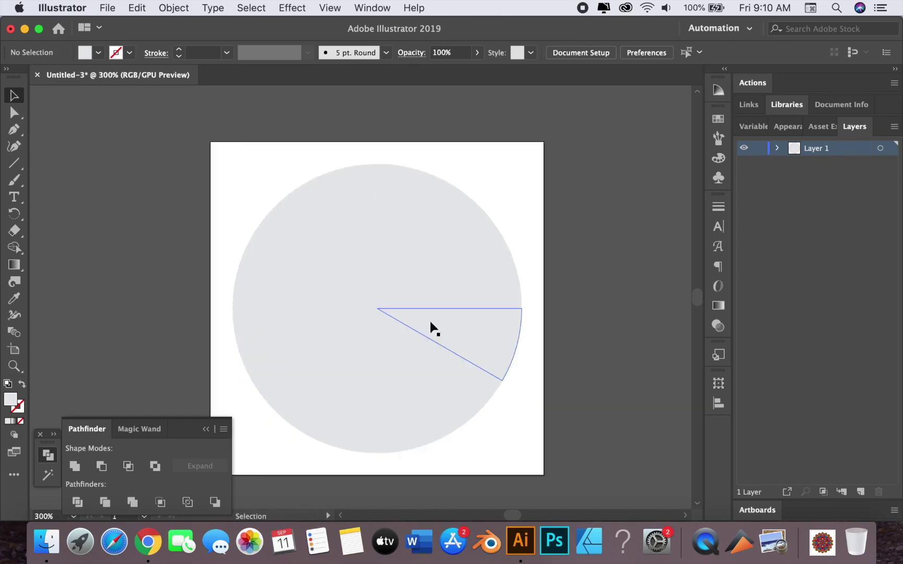
pyautogui.moveTo(543, 442); pyautogui.dragTo(579, 459)
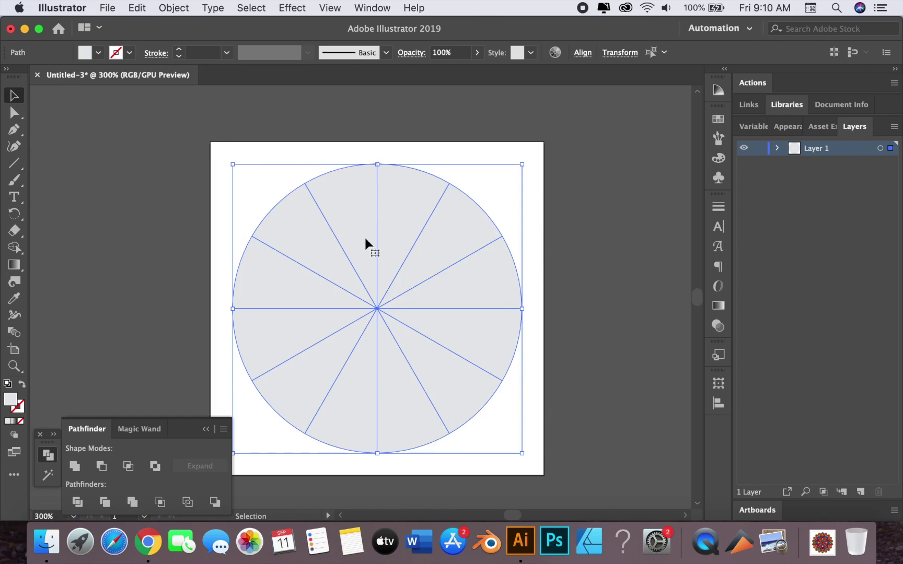
# Delete every wedge except the one left of the top, then open the Symbols panel
pyautogui.keyDown('shift'); pyautogui.click(343, 183); pyautogui.keyUp('shift')
pyautogui.press('Delete')
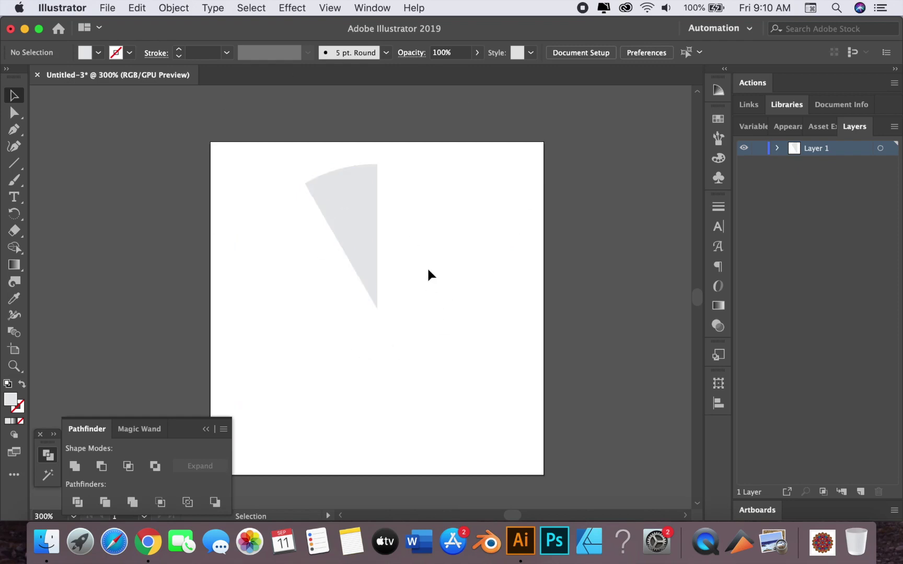
pyautogui.press('super+equal')
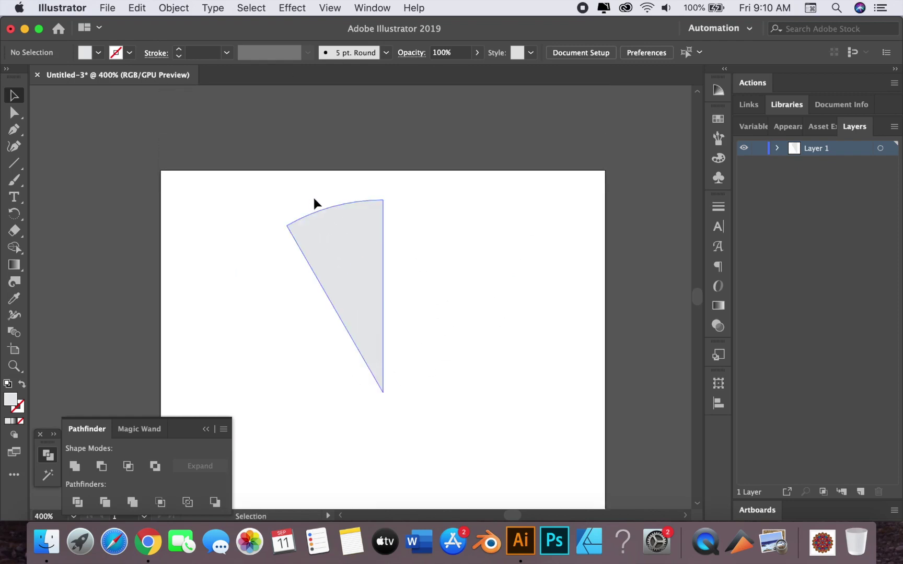
pyautogui.moveTo(285, 192); pyautogui.dragTo(489, 408)
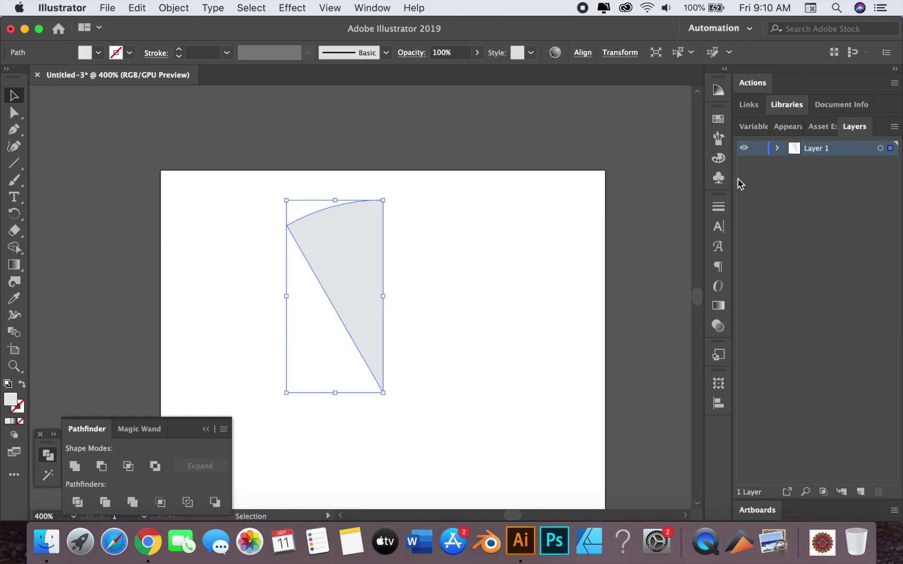
pyautogui.click(720, 178)
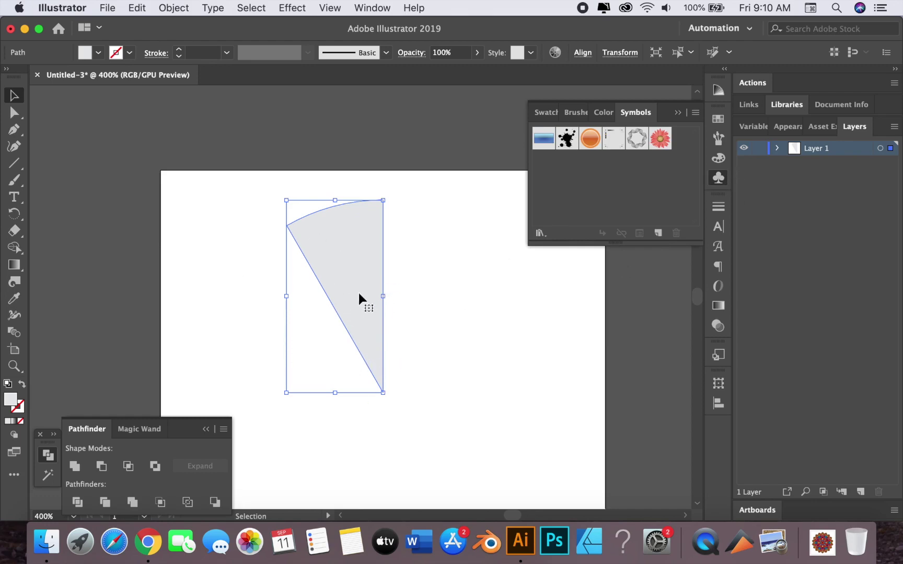
# Save the wedge in the Symbols panel as a Graphic symbol named MANDALA
pyautogui.moveTo(358, 294); pyautogui.dragTo(684, 155)
pyautogui.write('MANDALA')
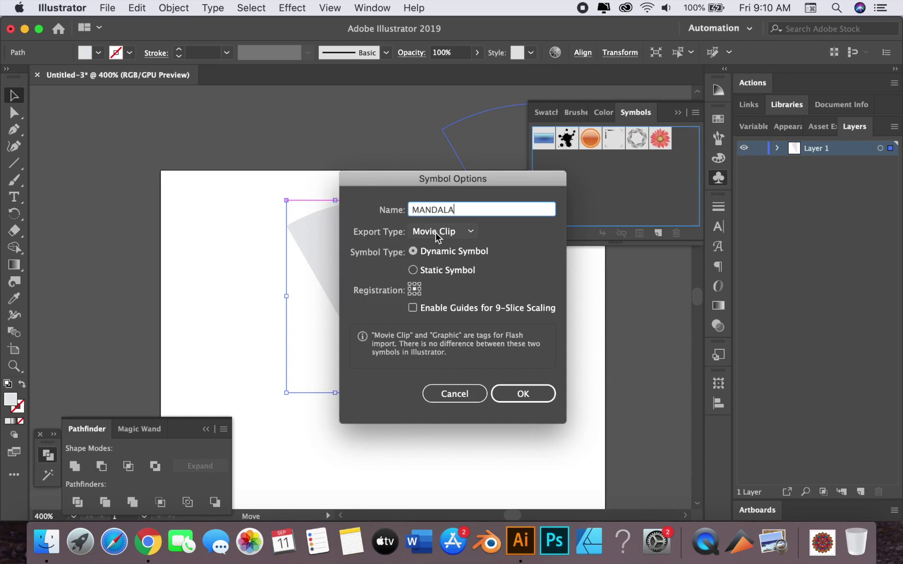
pyautogui.click(436, 236)
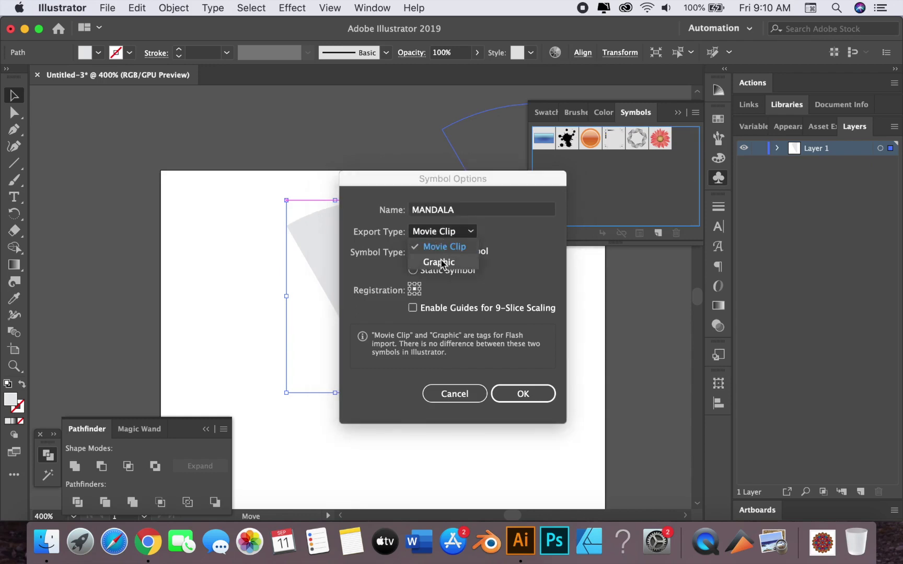
pyautogui.click(442, 261)
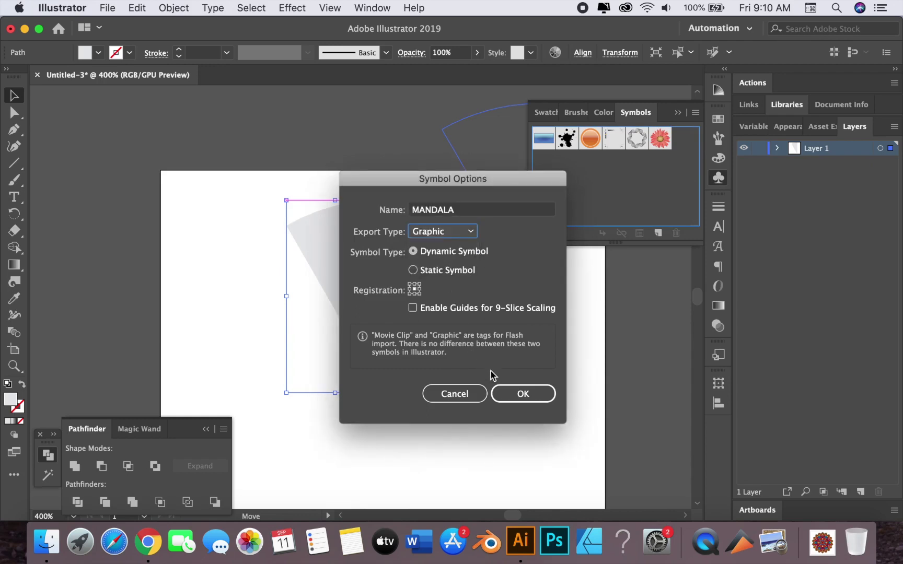
pyautogui.click(526, 389)
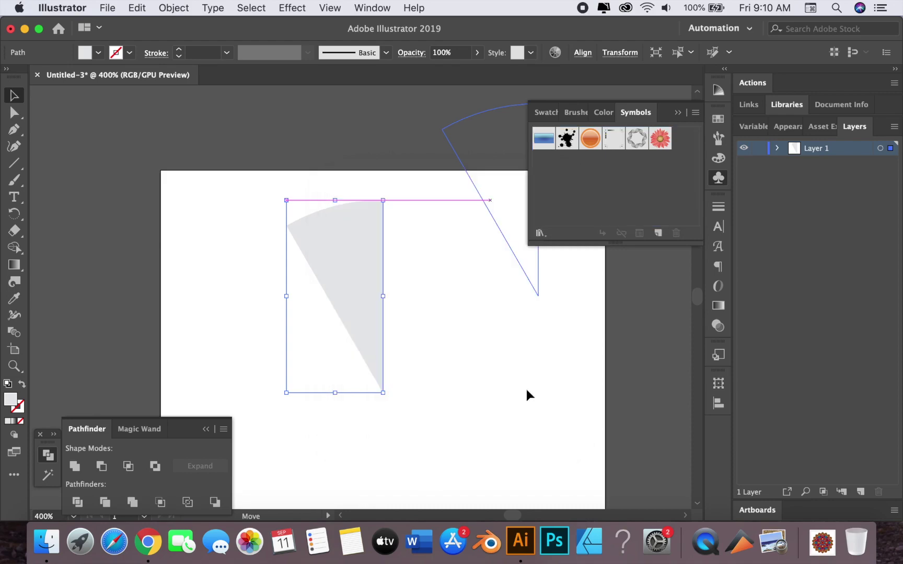
pyautogui.click(437, 297)
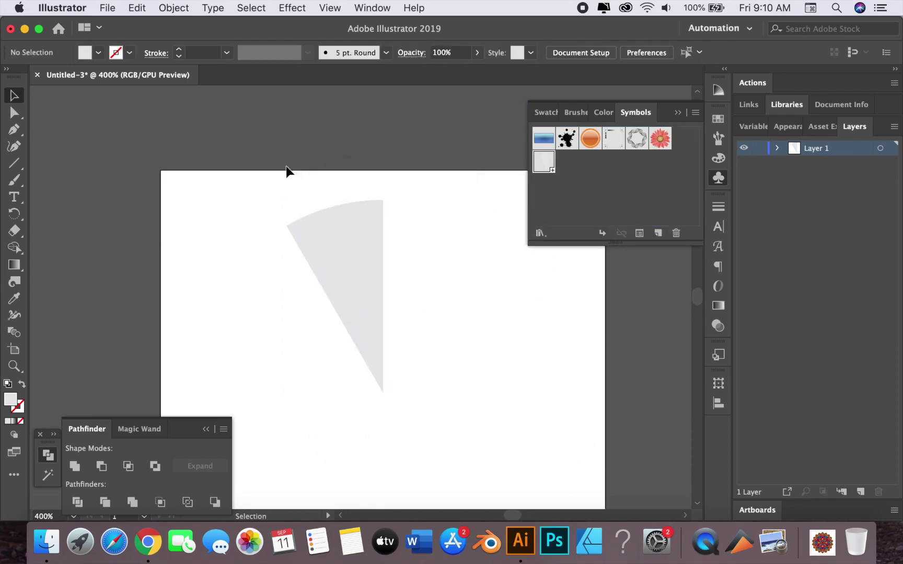
# Reflect a vertical copy of the MANDALA wedge and snap it to the original's right side
pyautogui.moveTo(289, 172); pyautogui.dragTo(462, 225)
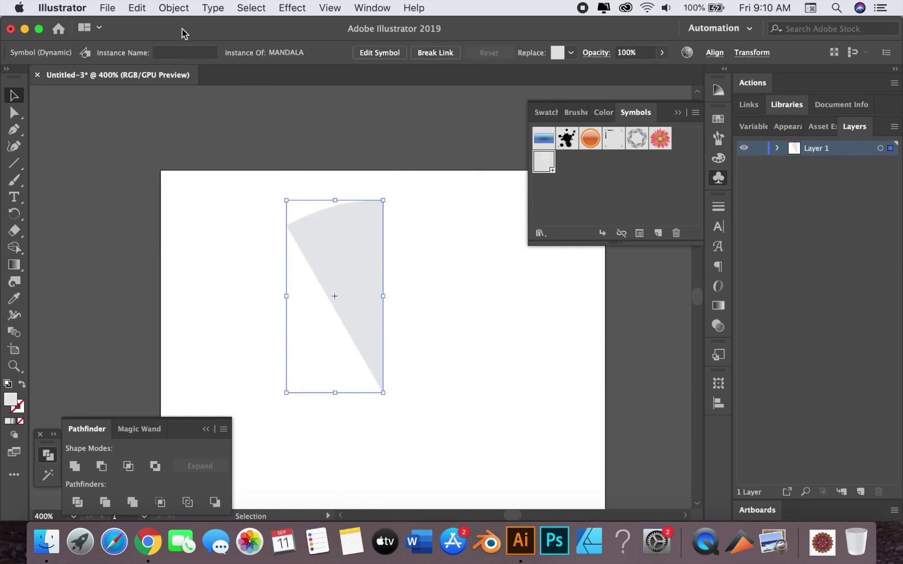
pyautogui.click(173, 8)
pyautogui.moveTo(190, 25)
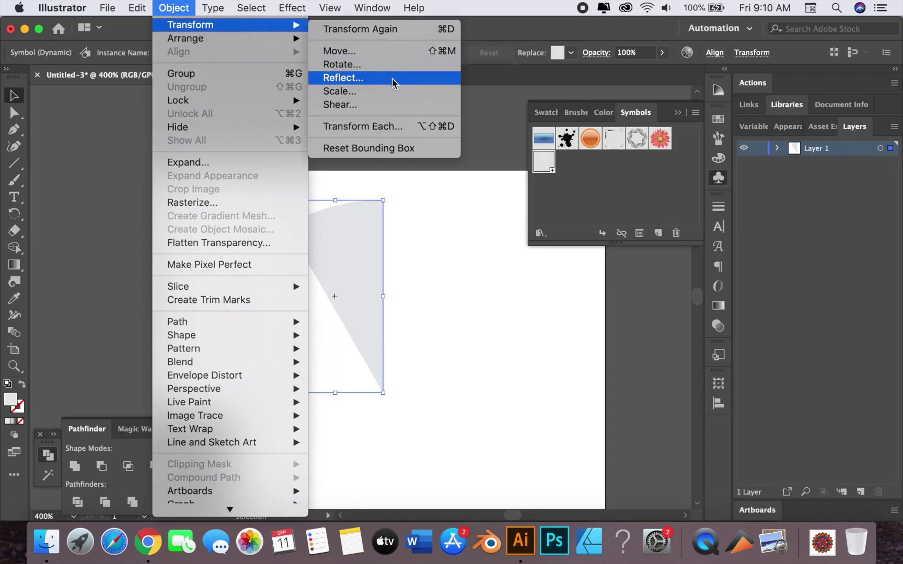
pyautogui.click(393, 77)
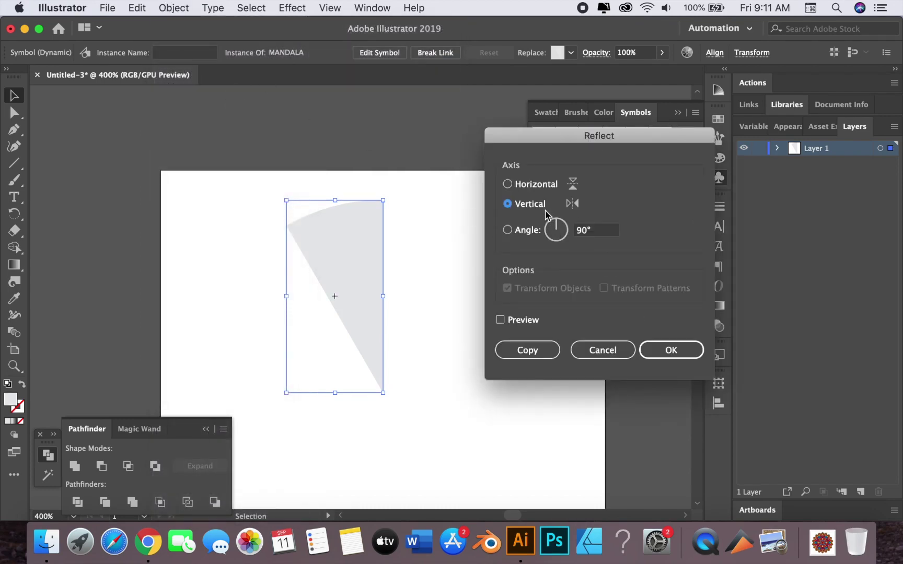
pyautogui.click(540, 351)
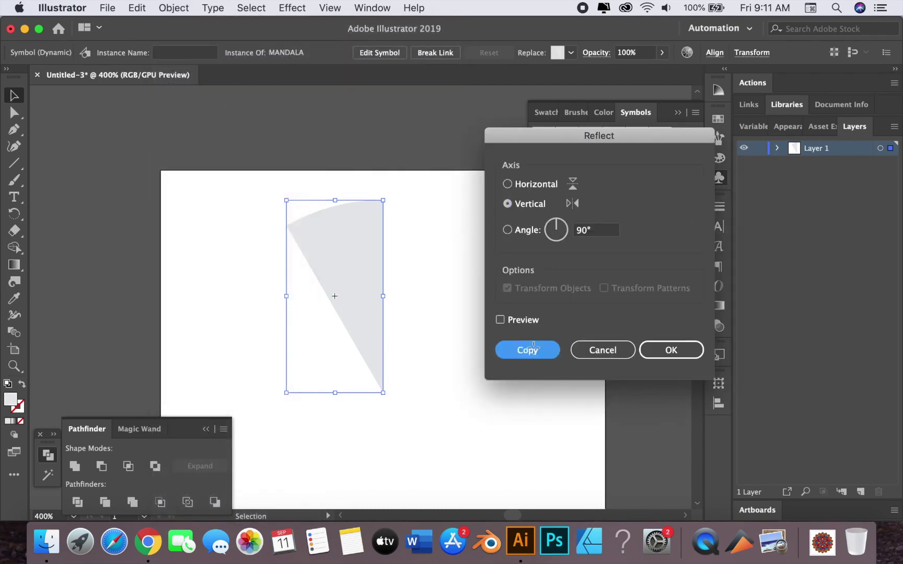
pyautogui.click(487, 383)
pyautogui.moveTo(296, 288); pyautogui.dragTo(396, 286)
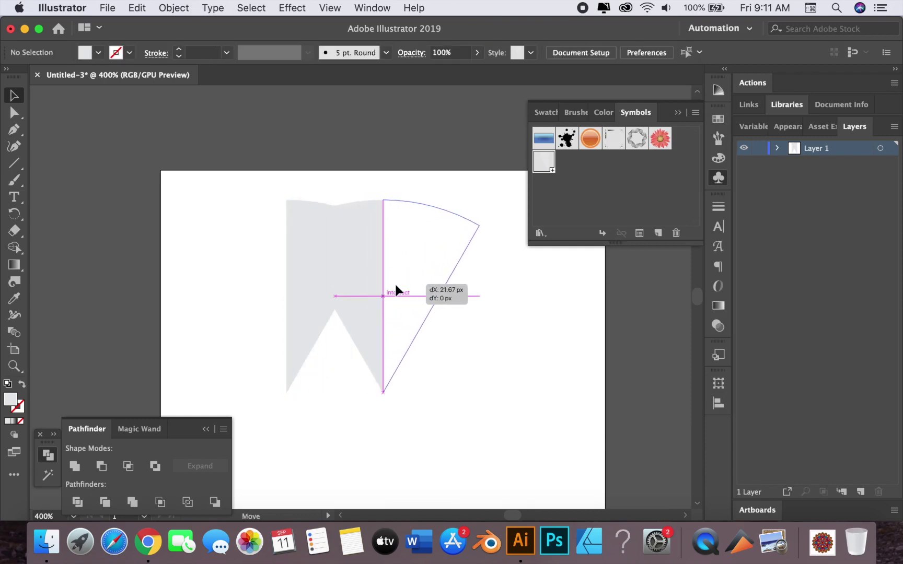
pyautogui.click(527, 390)
pyautogui.moveTo(526, 390); pyautogui.dragTo(505, 346)
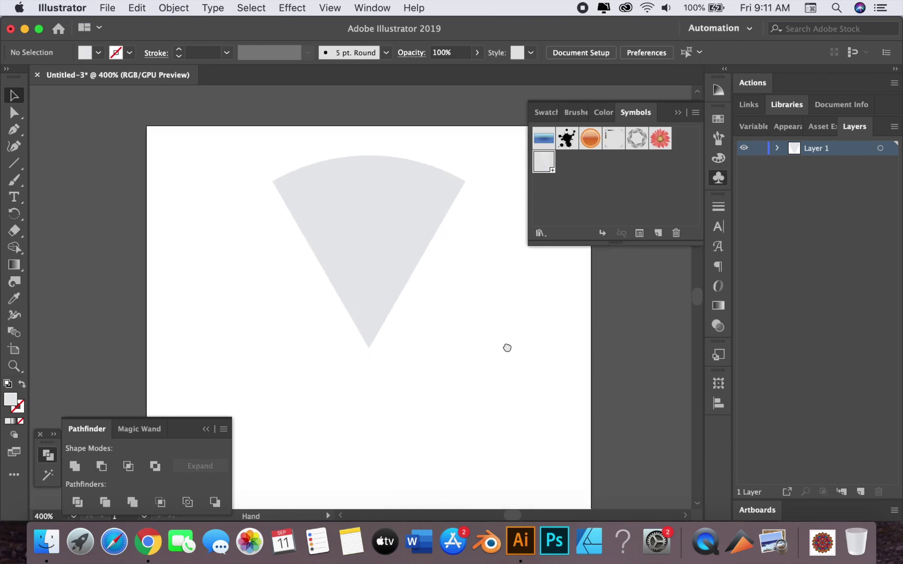
pyautogui.moveTo(240, 156); pyautogui.dragTo(484, 345)
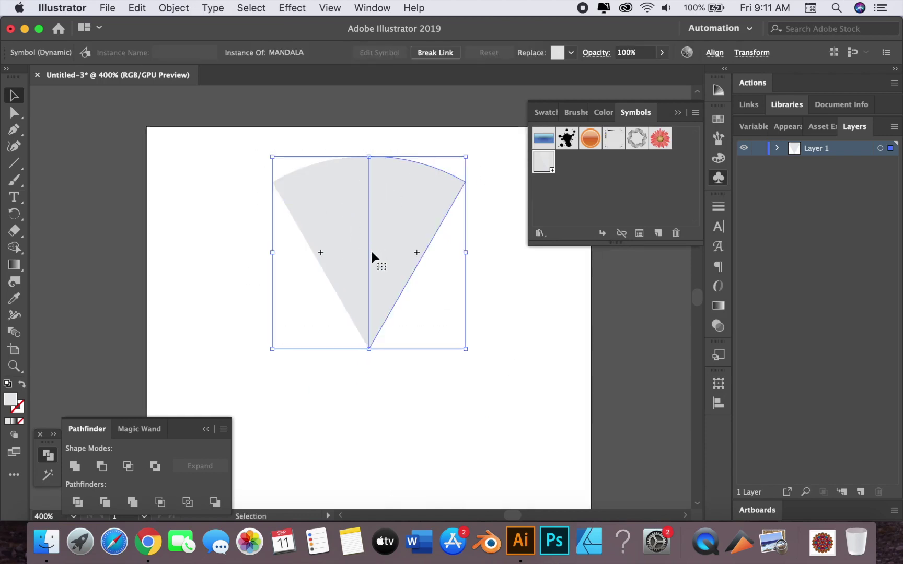
# Reflect a horizontal copy of the wedge pair and place it below with tips meeting
pyautogui.click(181, 8)
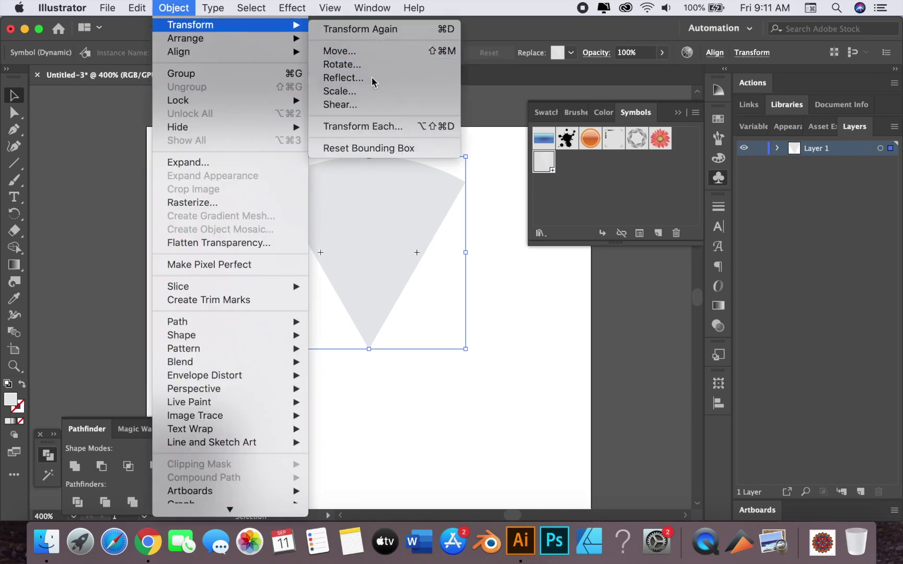
pyautogui.click(371, 77)
pyautogui.click(533, 186)
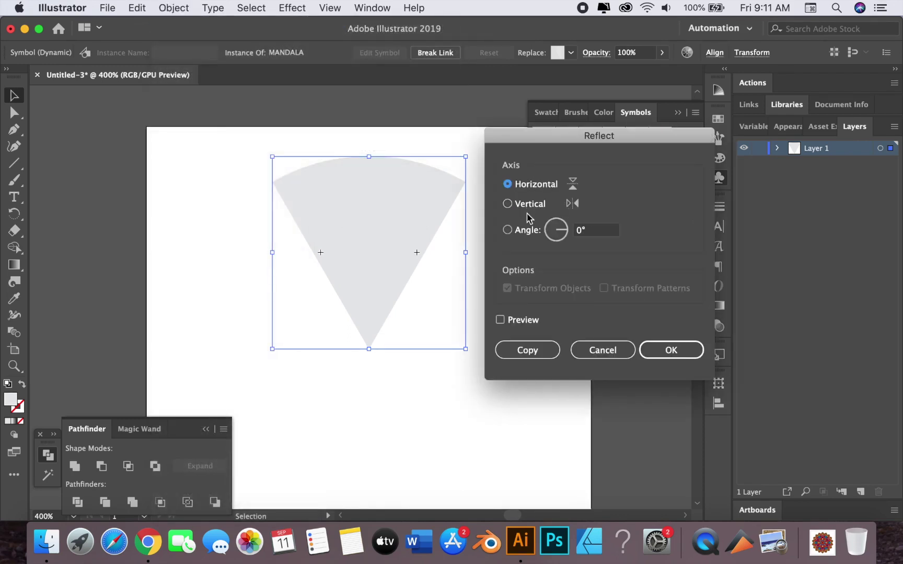
pyautogui.click(521, 355)
pyautogui.scroll(-4, 377, 210)
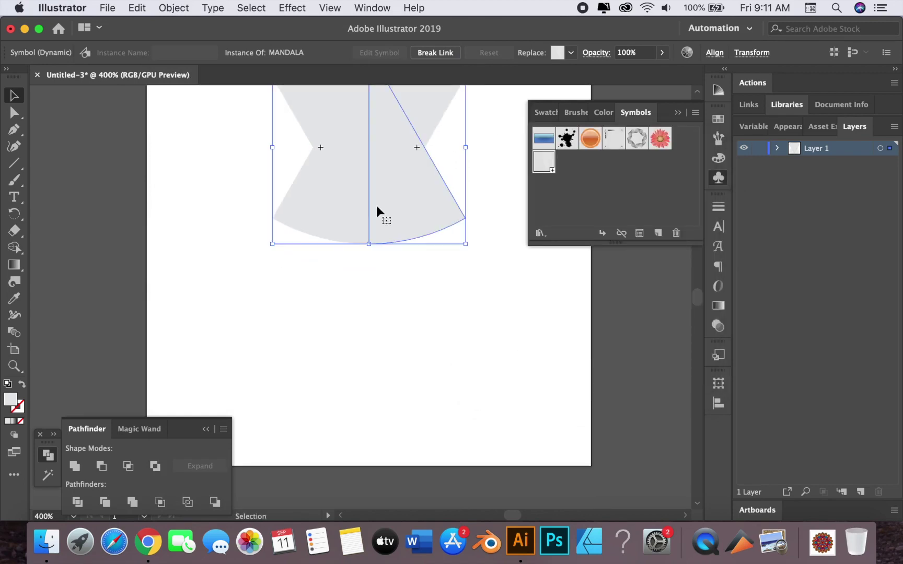
pyautogui.moveTo(377, 200); pyautogui.dragTo(379, 393)
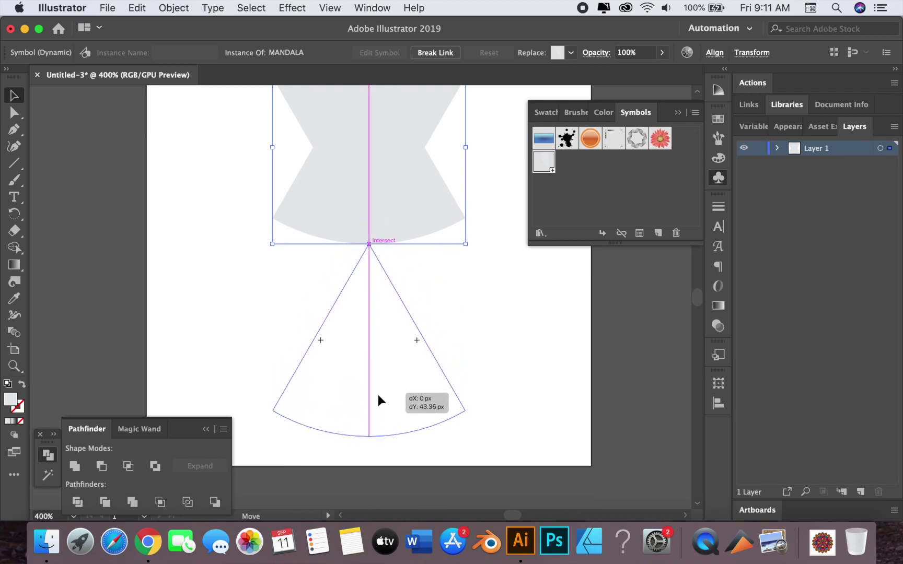
pyautogui.moveTo(379, 399); pyautogui.dragTo(379, 398)
pyautogui.click(501, 329)
pyautogui.press('super+minus')
pyautogui.press('super+minus')
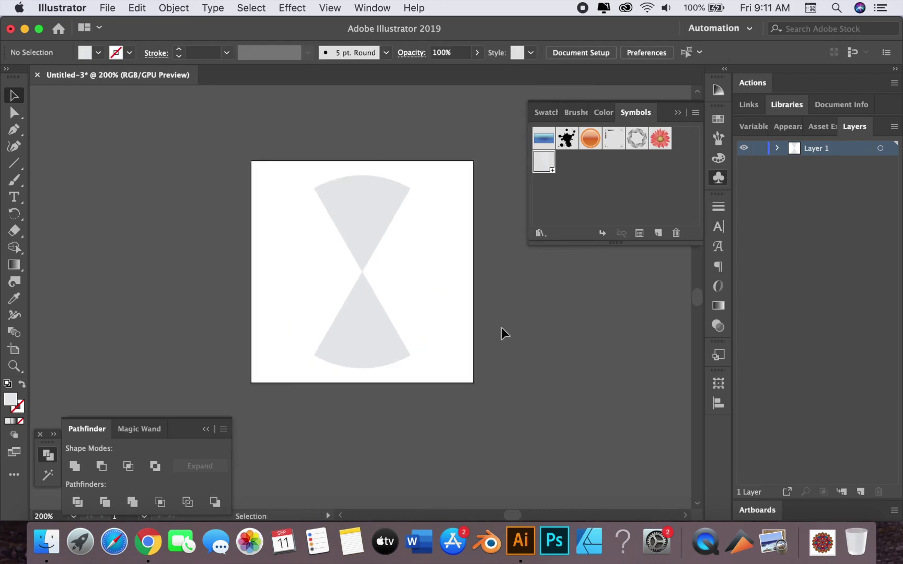
pyautogui.moveTo(502, 333); pyautogui.dragTo(537, 393)
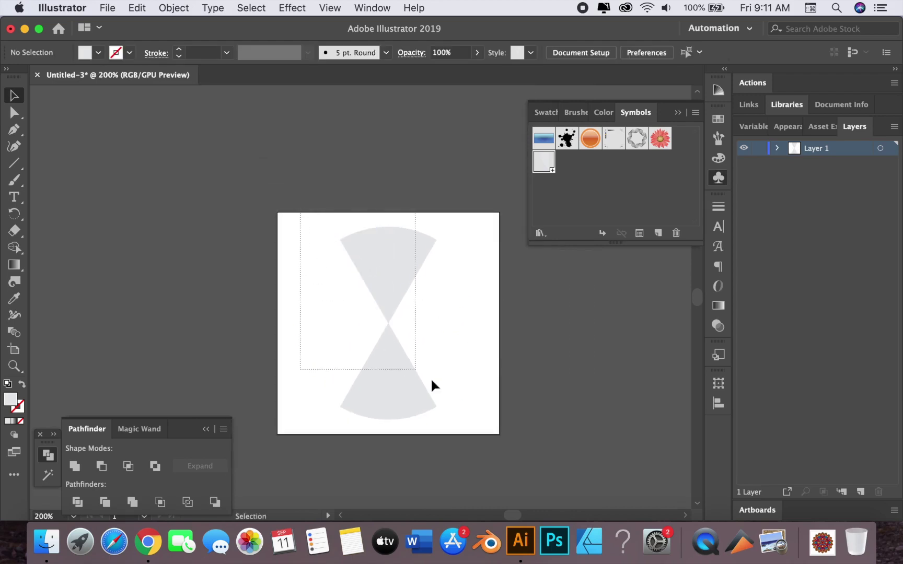
# Select the slice pieces and make 60° rotated copies until the circle is complete
pyautogui.moveTo(432, 385); pyautogui.dragTo(523, 435)
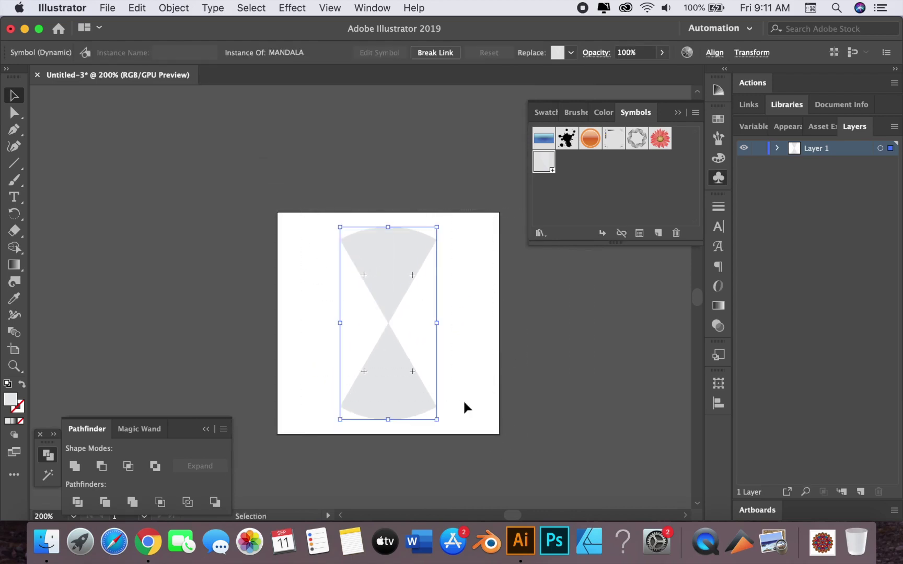
pyautogui.click(170, 9)
pyautogui.moveTo(190, 25)
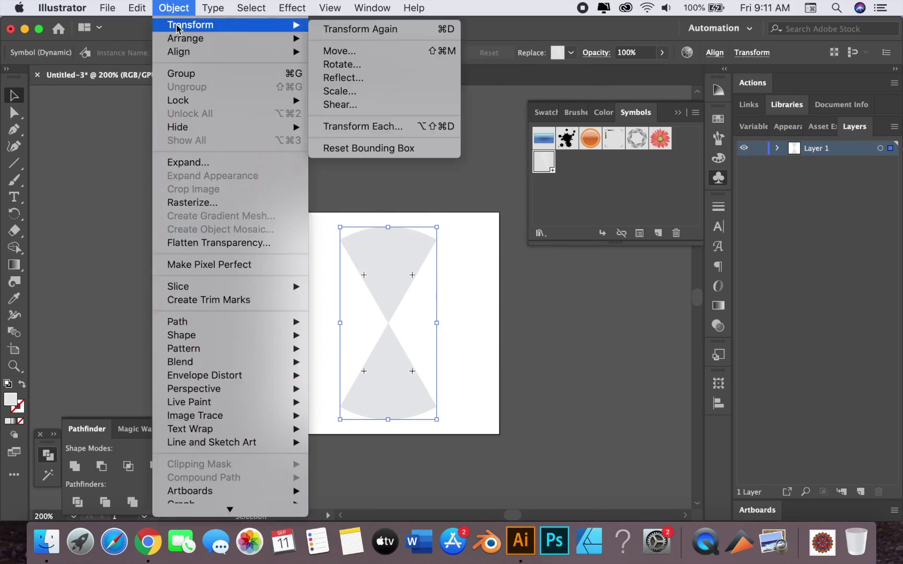
pyautogui.click(378, 64)
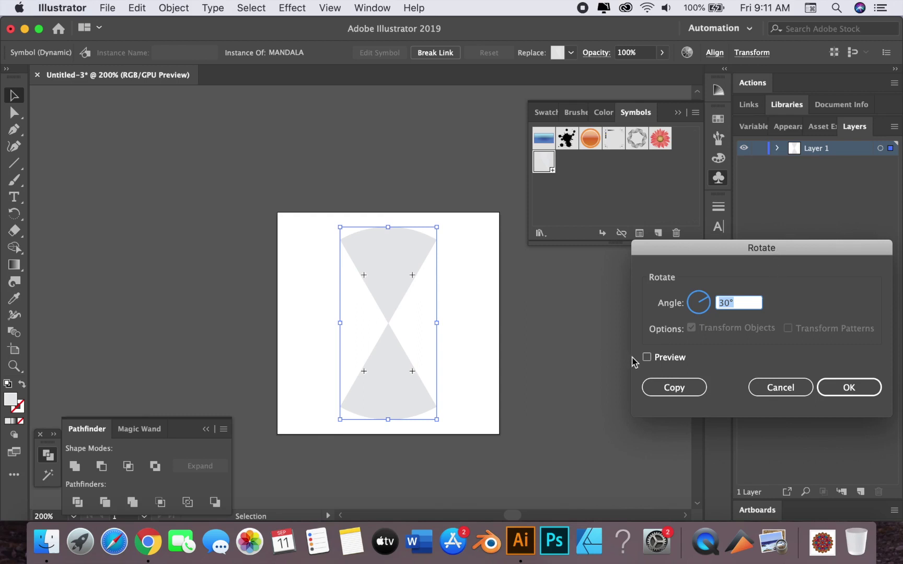
pyautogui.write('60')
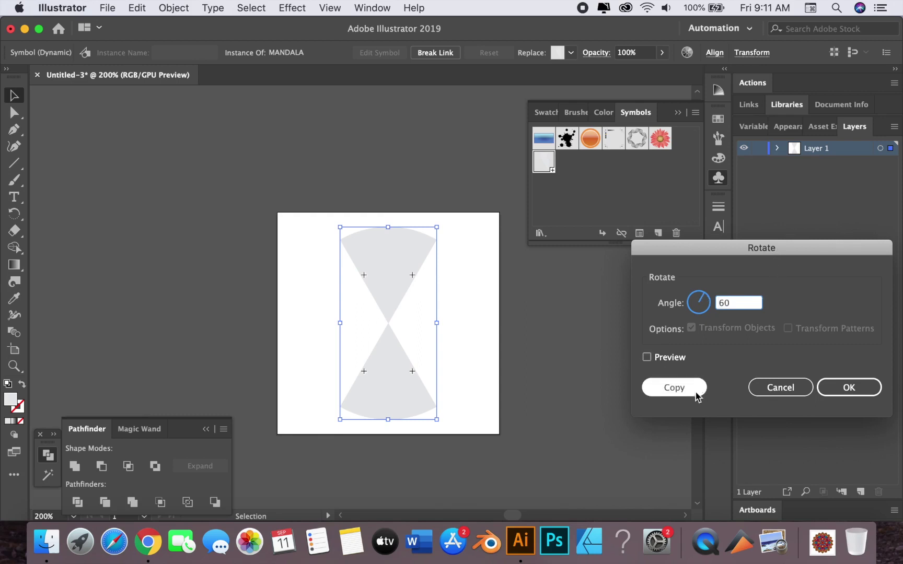
pyautogui.press('Return')
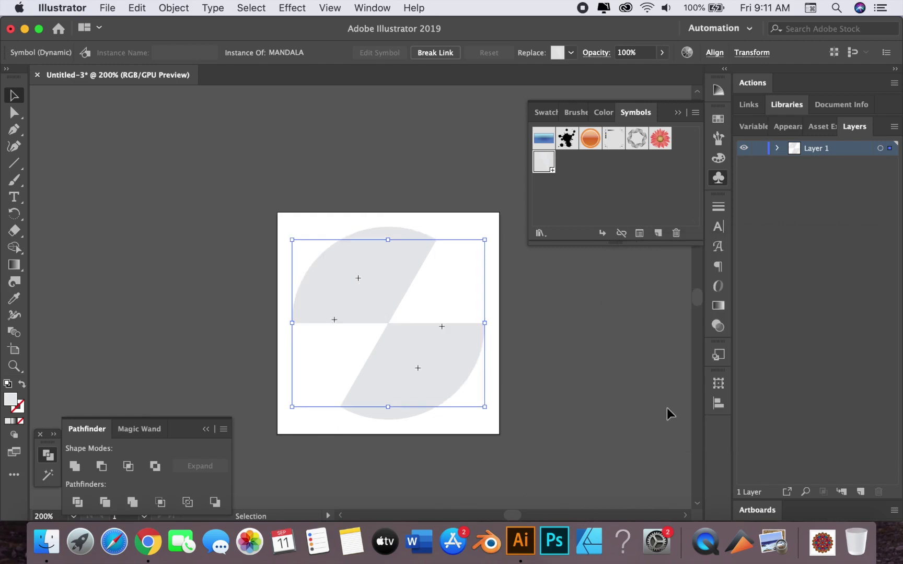
pyautogui.press('super+z')
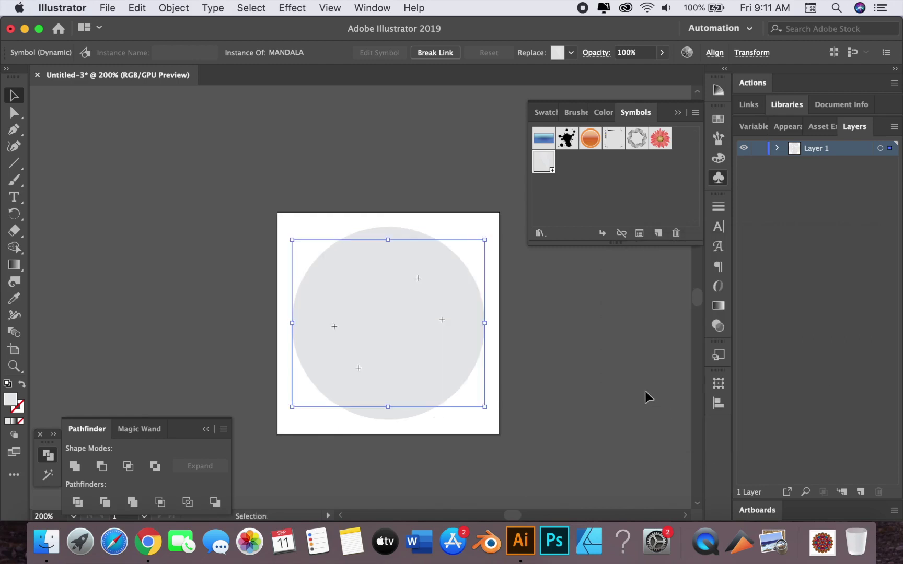
# Select the MANDALA symbol instance and zoom in on the mandala
pyautogui.click(645, 391)
pyautogui.click(393, 327)
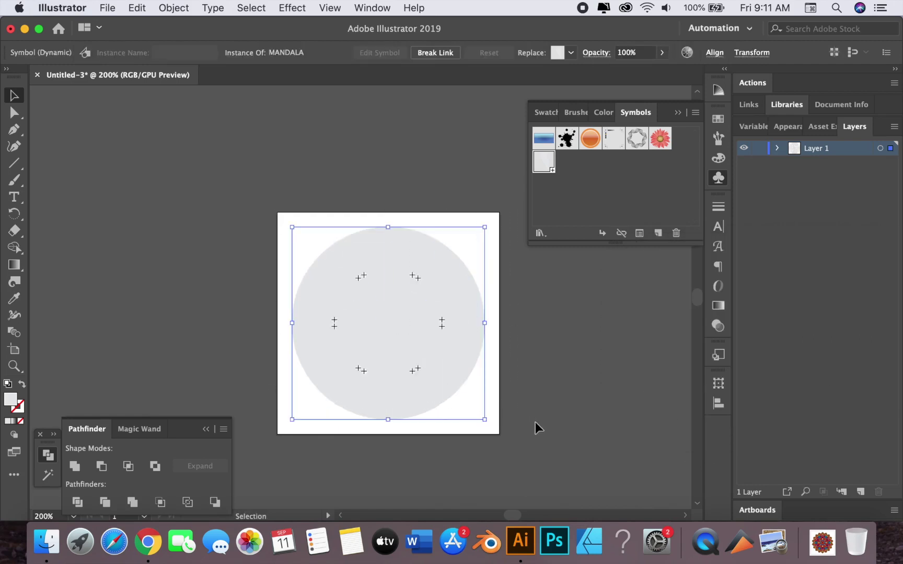
pyautogui.press('super+equal')
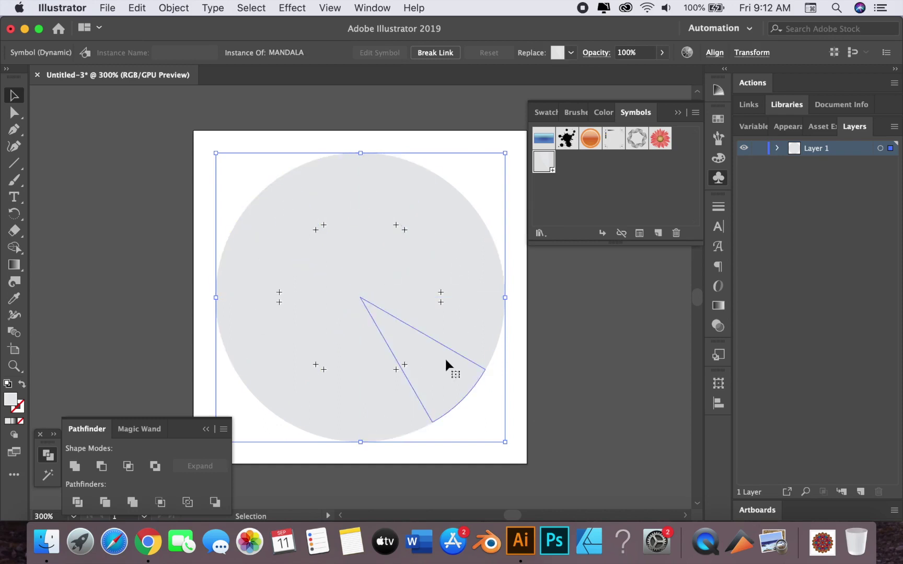
# Enter the MANDALA symbol definition and zoom in on its single wedge slice
pyautogui.click(581, 364)
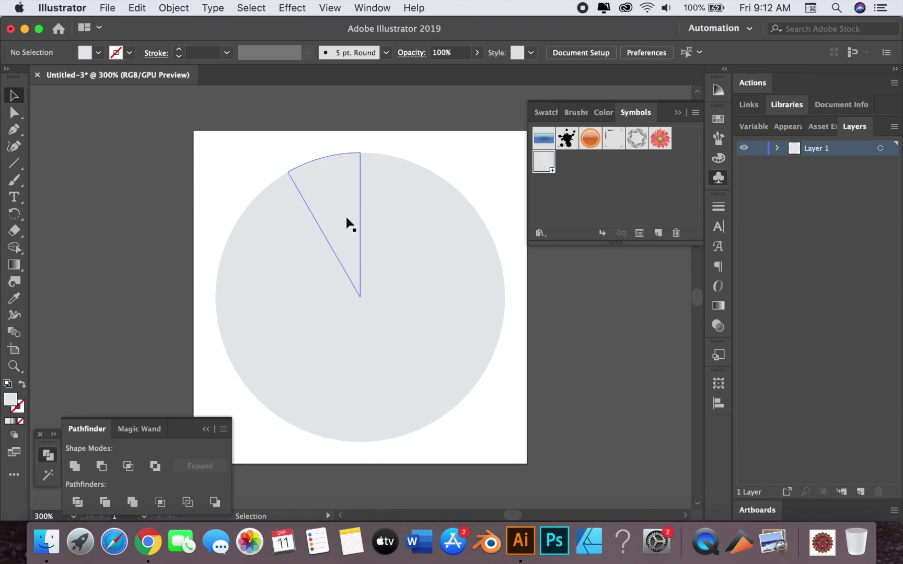
pyautogui.doubleClick(343, 220)
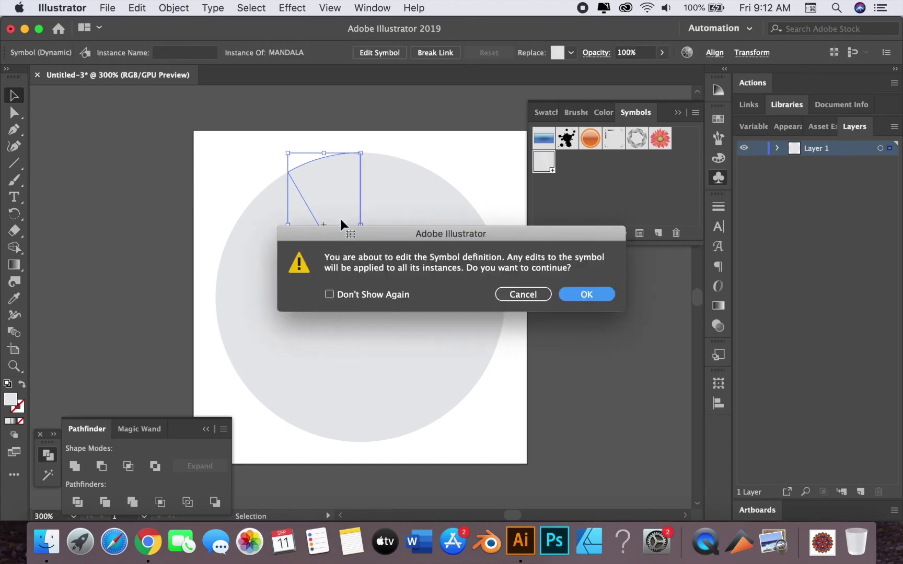
pyautogui.click(586, 296)
pyautogui.press('super+plus')
pyautogui.press('super+plus')
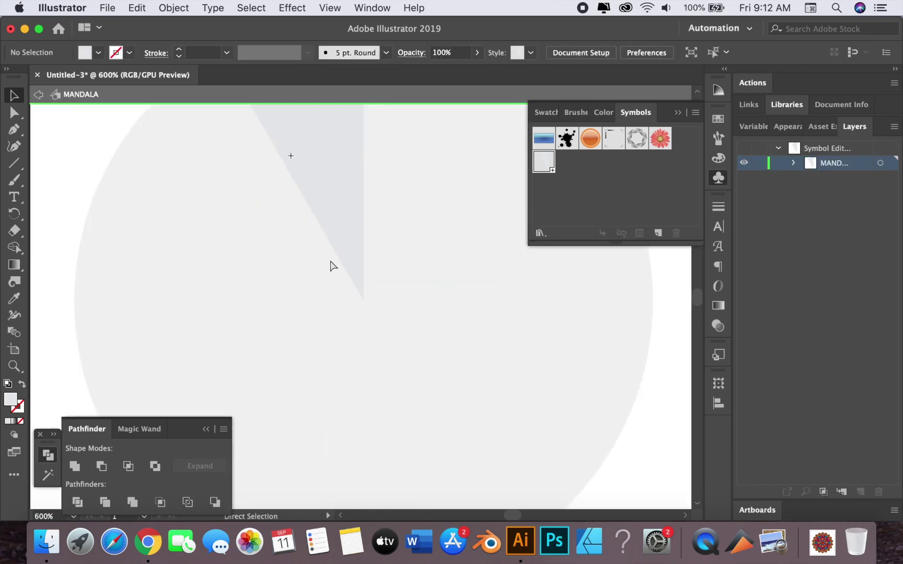
pyautogui.press('super+plus')
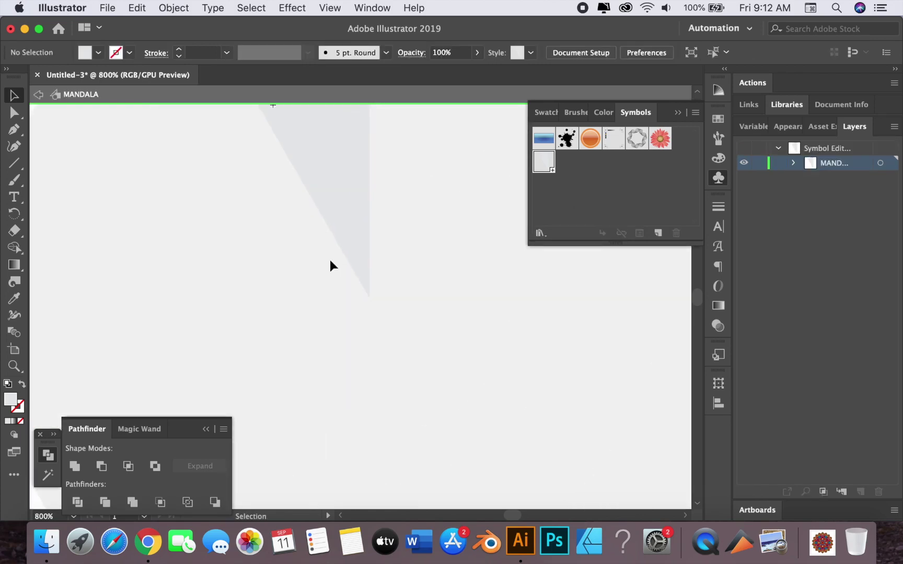
pyautogui.moveTo(374, 230); pyautogui.dragTo(364, 341)
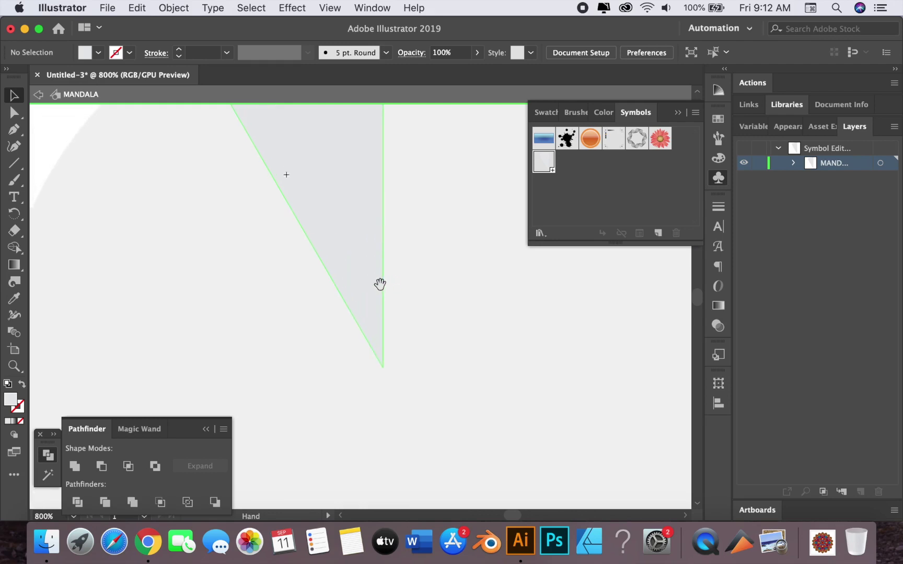
# Switch between the Pen and Paintbrush tools, ending on the Pen tool
pyautogui.press('p')
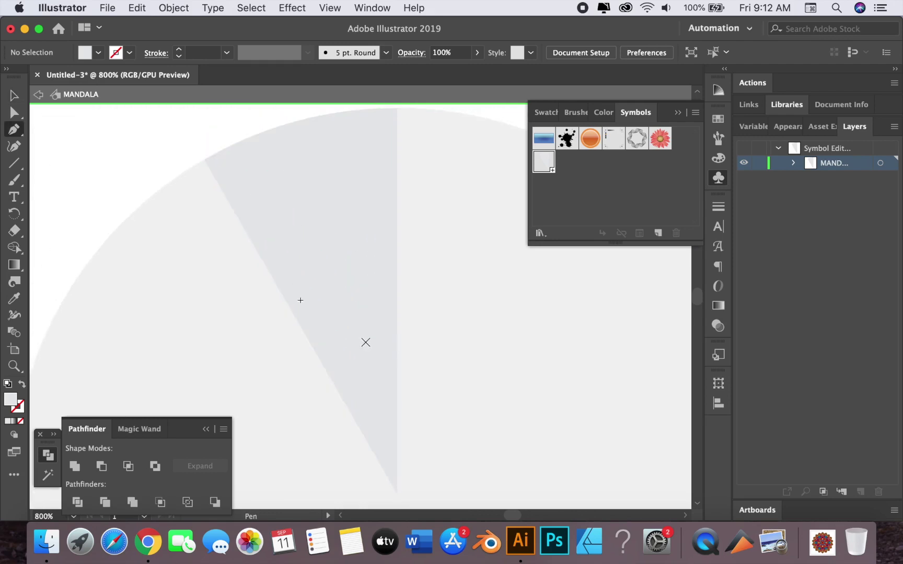
pyautogui.press('b')
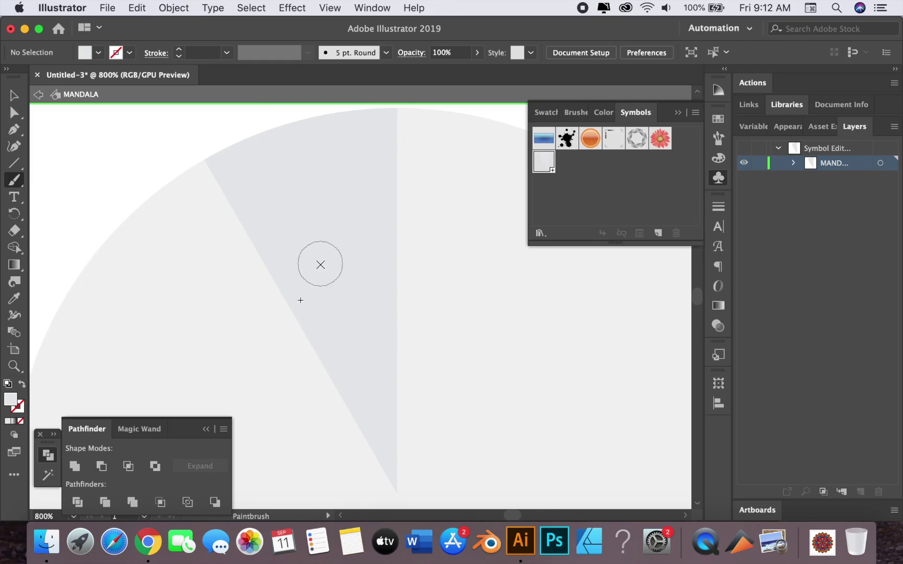
pyautogui.press('p')
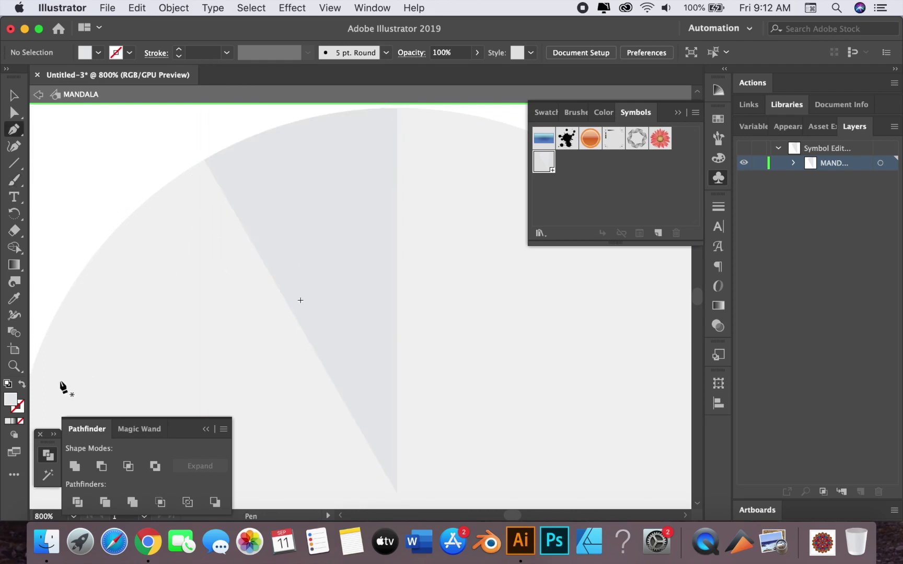
# Set no fill with a navy #00225c stroke, 5 pt. Round brush and 0.25 pt weight
pyautogui.click(22, 385)
pyautogui.click(632, 231)
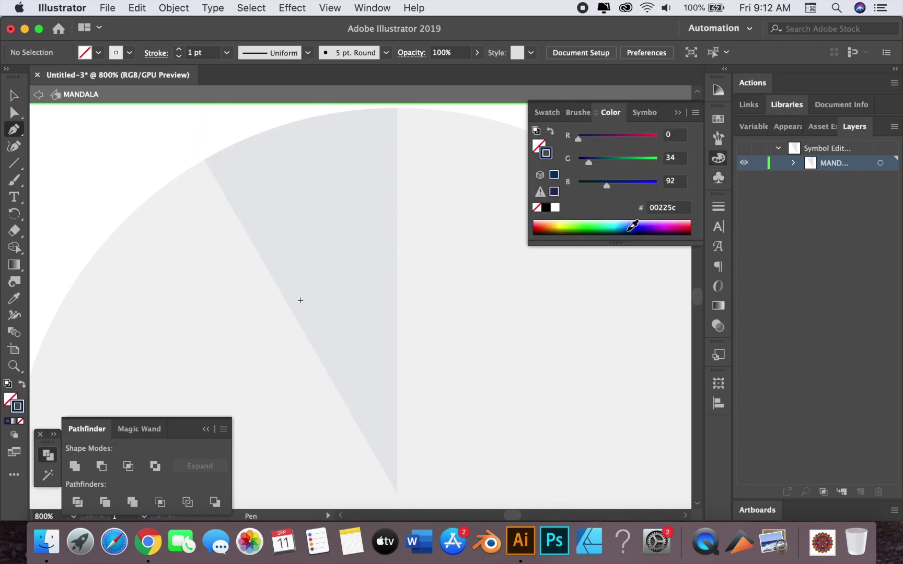
pyautogui.press('b')
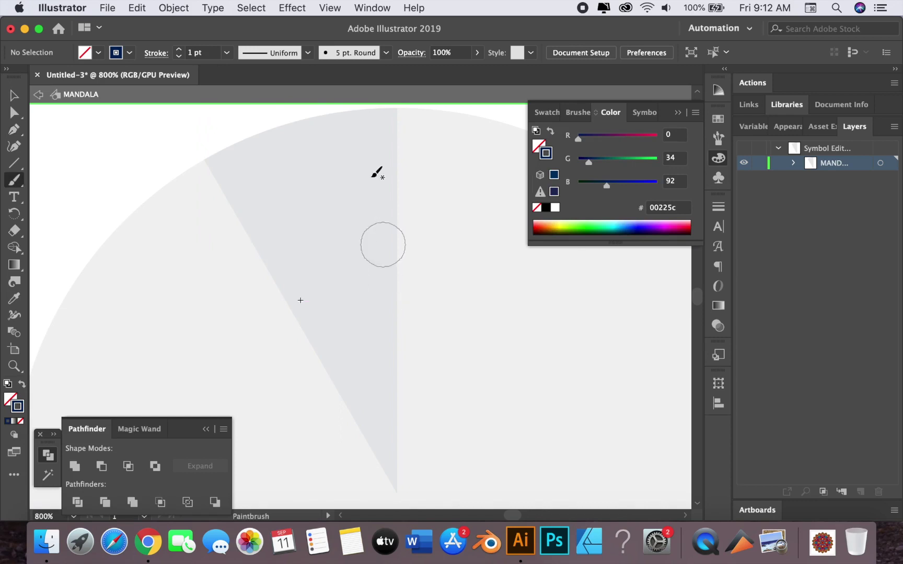
pyautogui.click(386, 53)
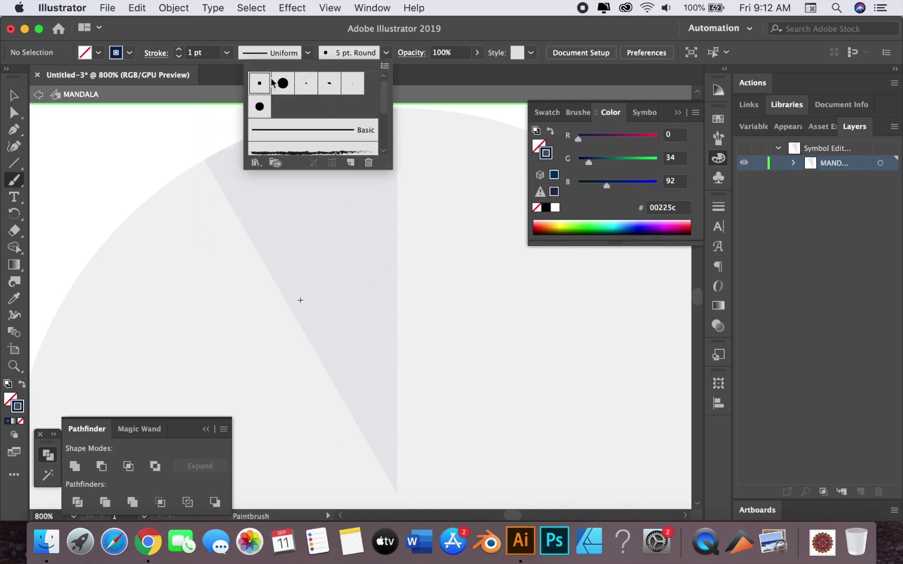
pyautogui.click(307, 84)
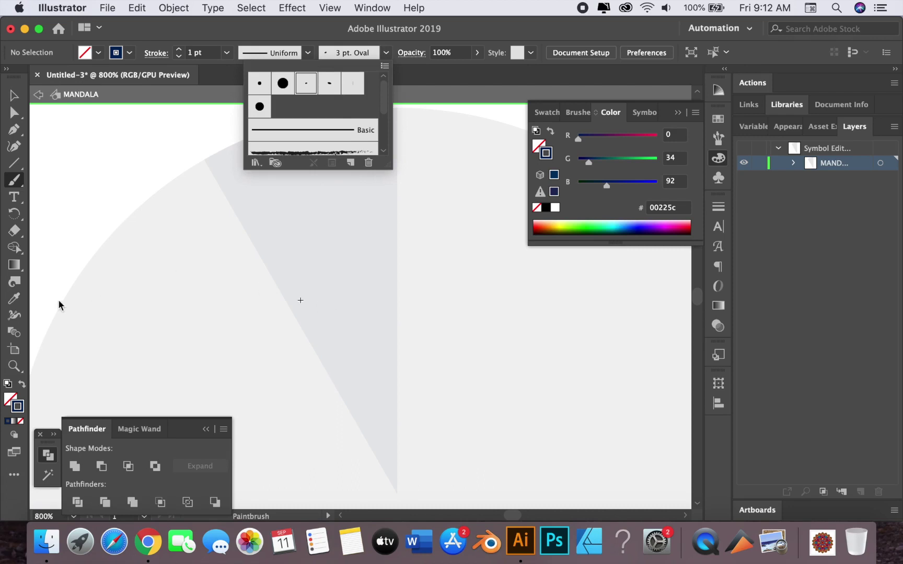
pyautogui.click(260, 84)
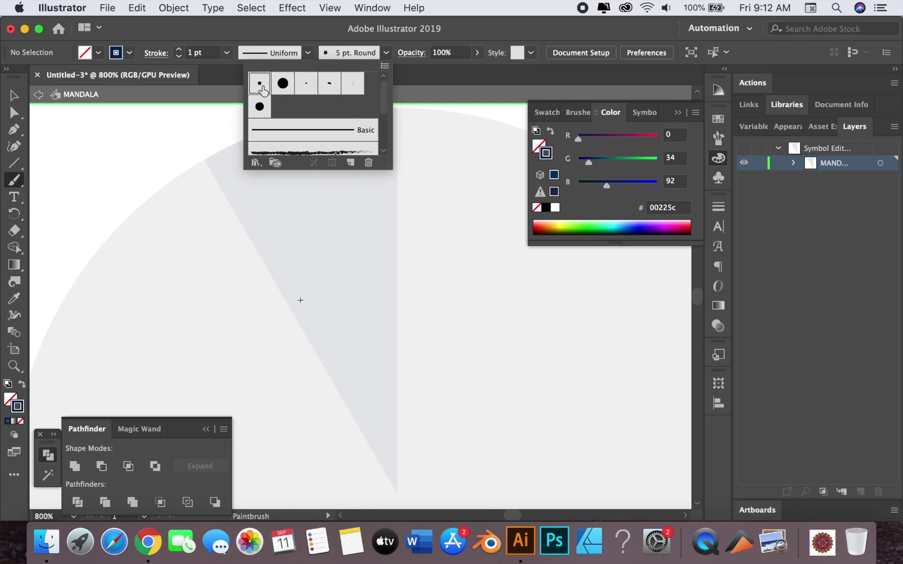
pyautogui.click(226, 53)
pyautogui.click(245, 65)
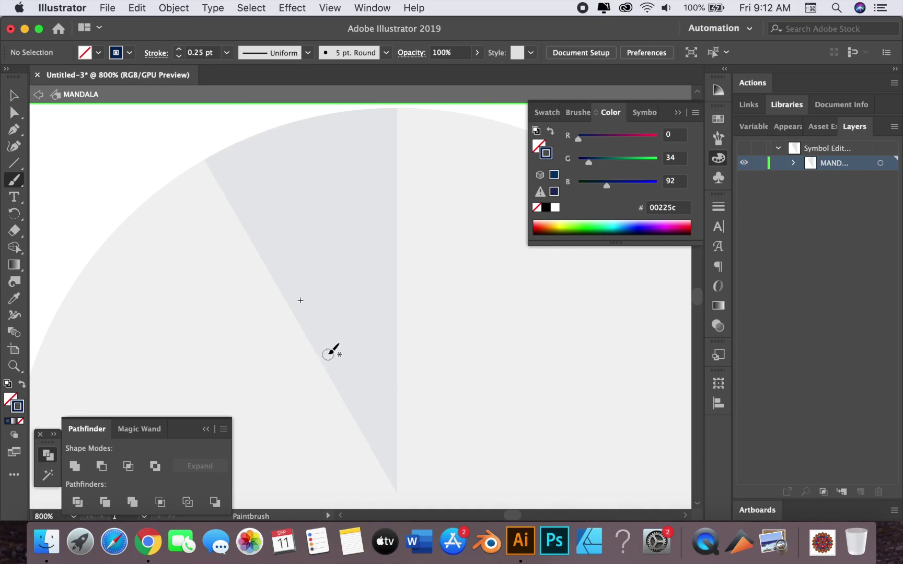
pyautogui.press('p')
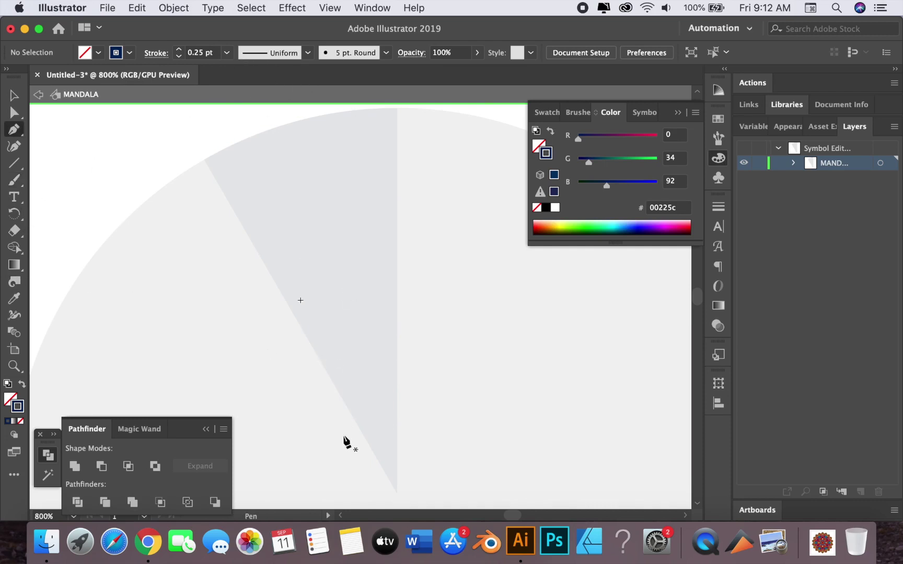
# Start a curved Pen path on the wedge's lower edge, undoing the last curved segment
pyautogui.moveTo(367, 419); pyautogui.dragTo(321, 346)
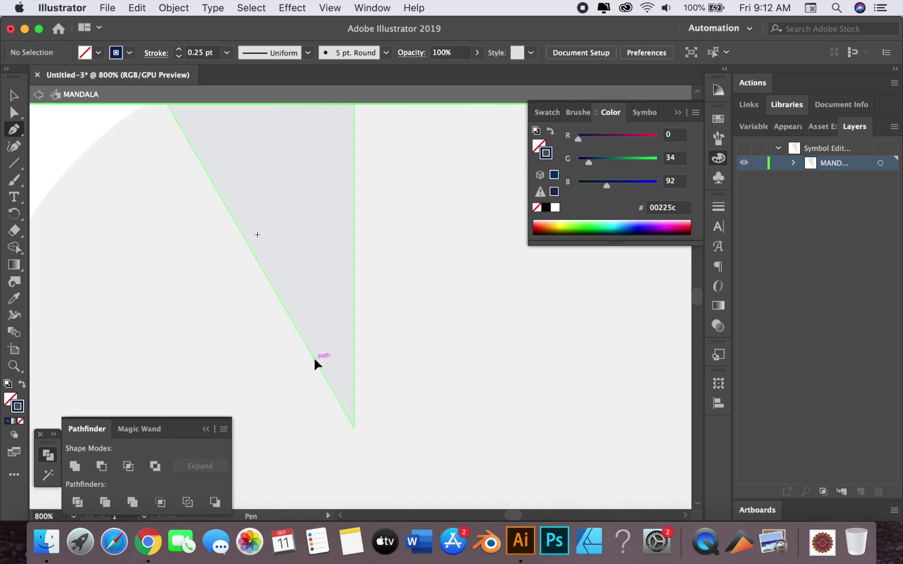
pyautogui.click(315, 360)
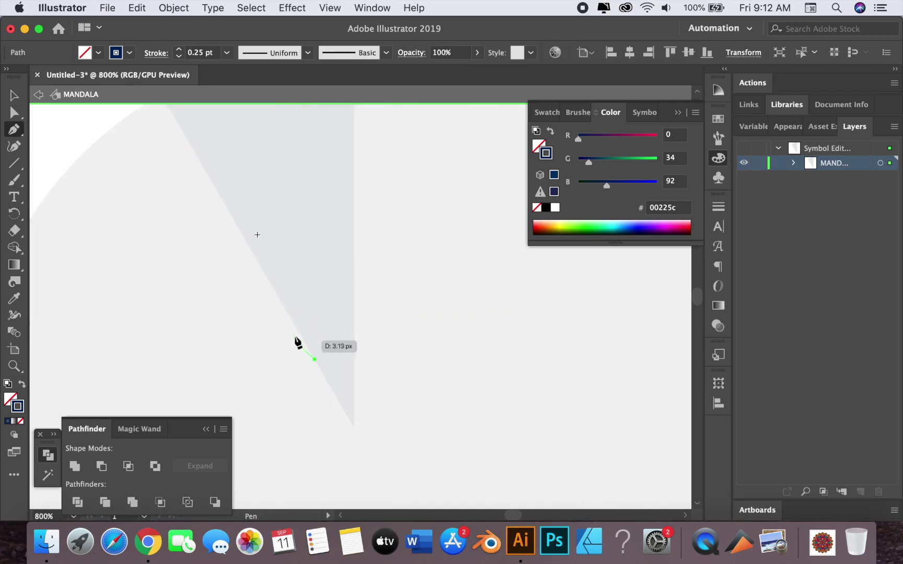
pyautogui.scroll(5, 298, 342)
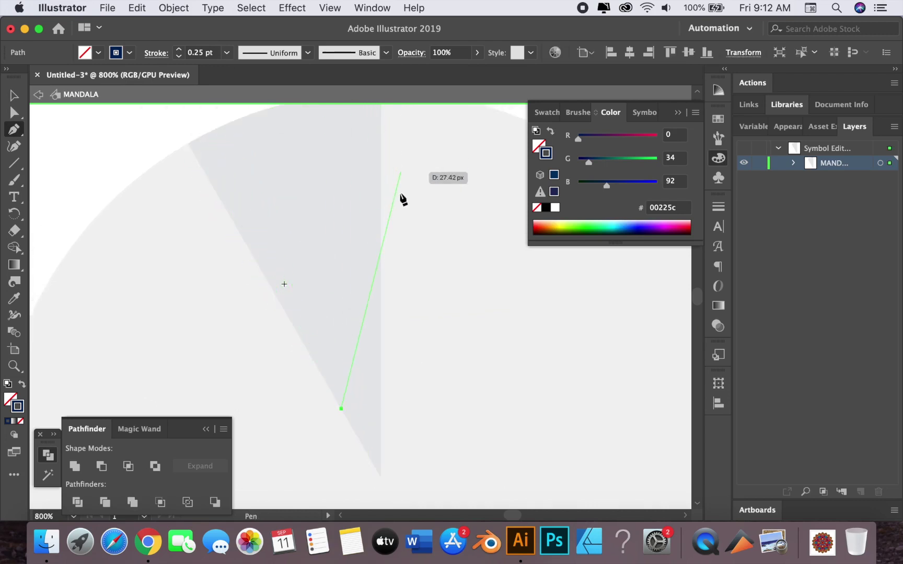
pyautogui.press('super+minus')
pyautogui.moveTo(392, 331); pyautogui.dragTo(380, 402)
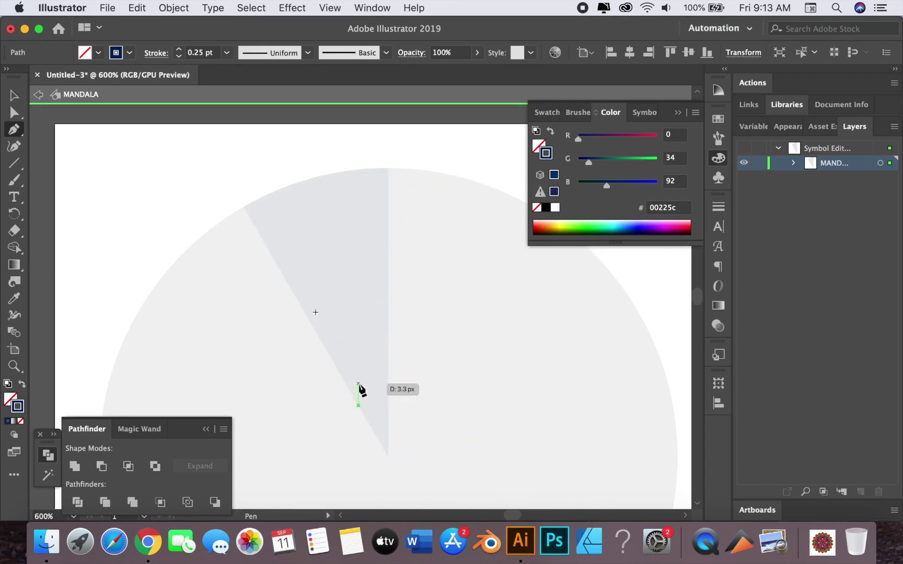
pyautogui.press('super+equal')
pyautogui.moveTo(355, 362); pyautogui.dragTo(304, 450)
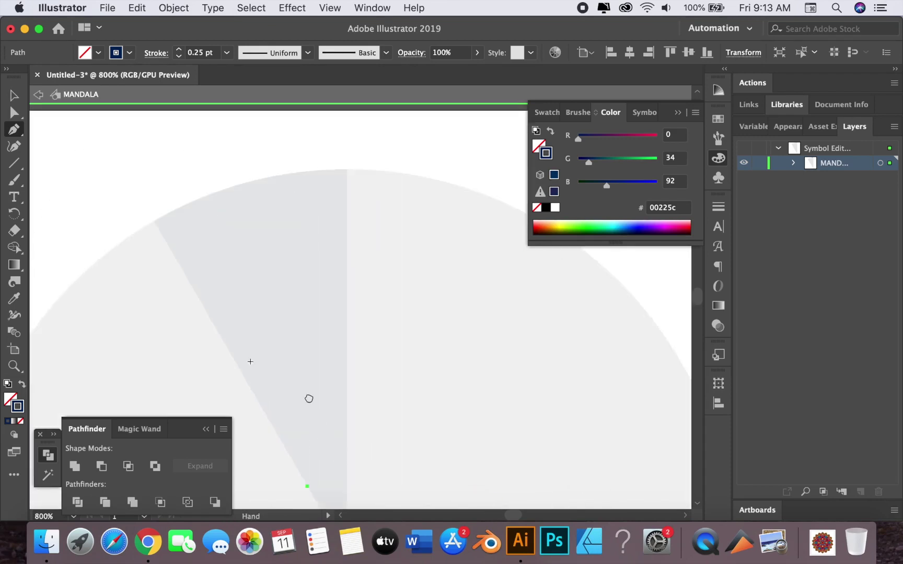
pyautogui.moveTo(308, 397); pyautogui.dragTo(282, 284)
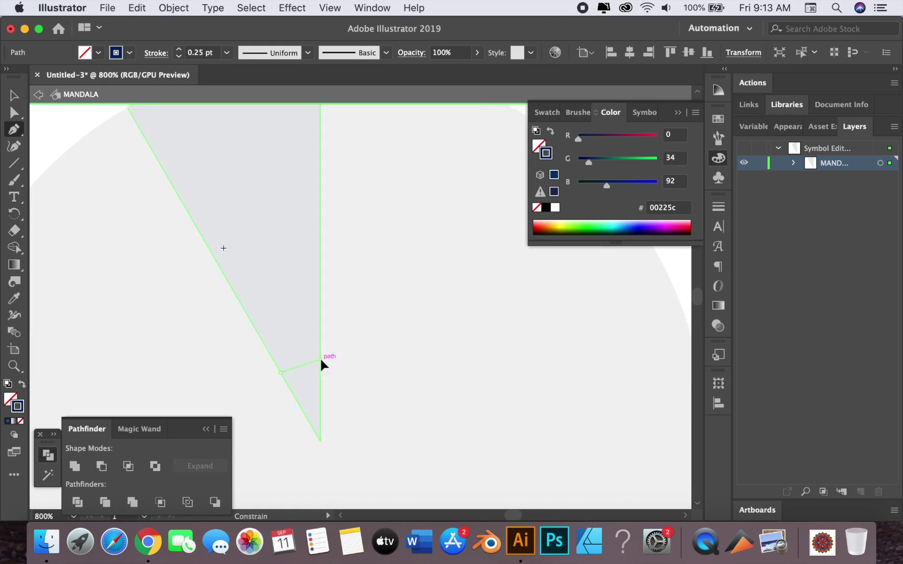
pyautogui.moveTo(320, 360); pyautogui.dragTo(356, 359)
pyautogui.press('super+equal')
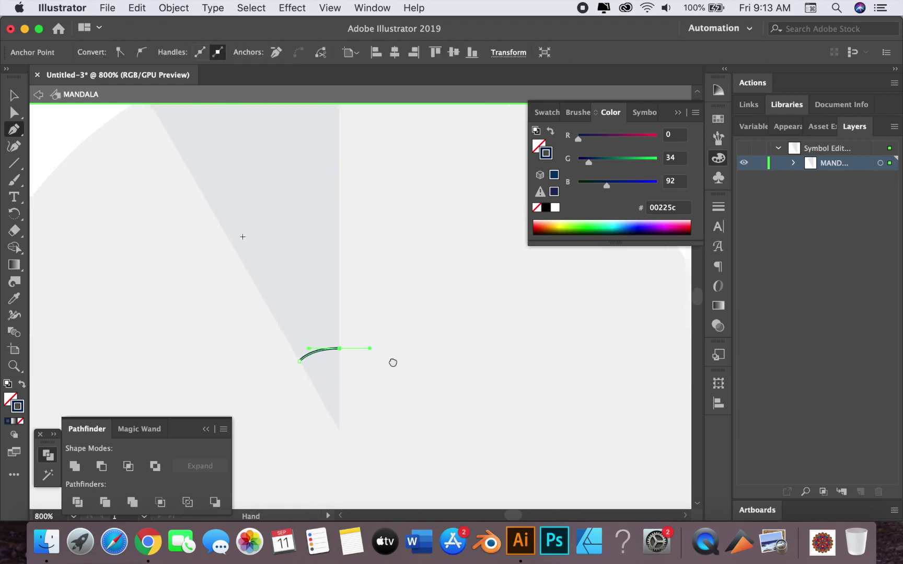
pyautogui.press('super+equal')
pyautogui.moveTo(375, 351); pyautogui.dragTo(367, 370)
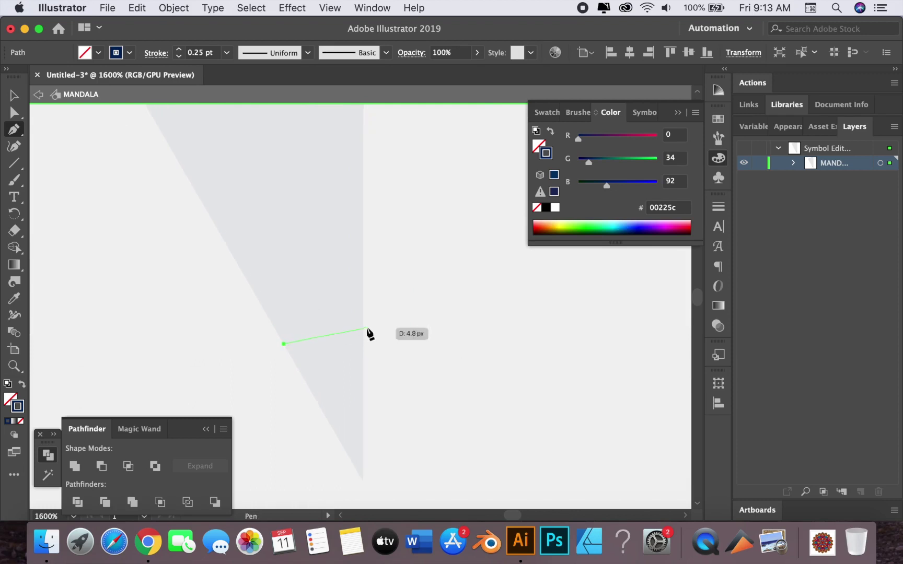
pyautogui.moveTo(363, 327); pyautogui.dragTo(422, 329)
pyautogui.press('super+z')
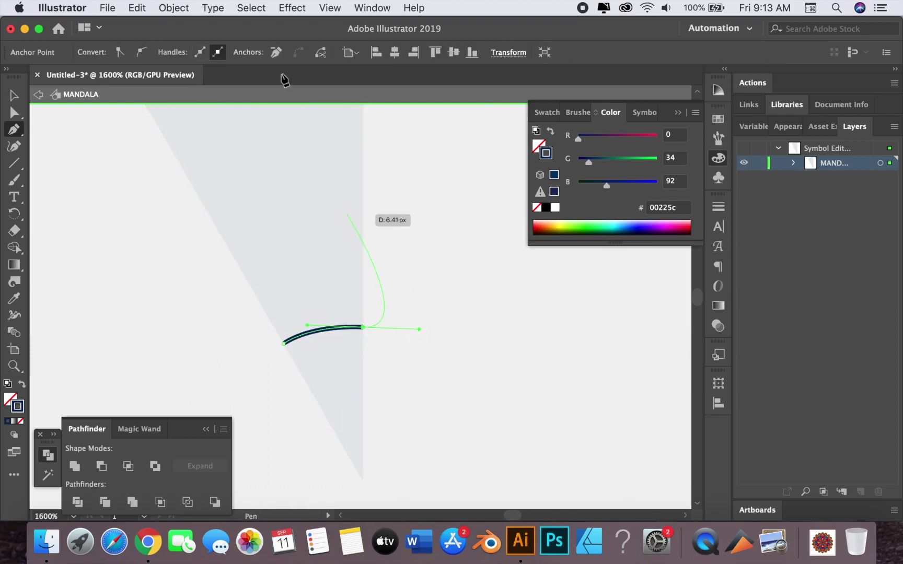
# Set the stroke cap to Round and draw the first curve across the slice
pyautogui.click(155, 52)
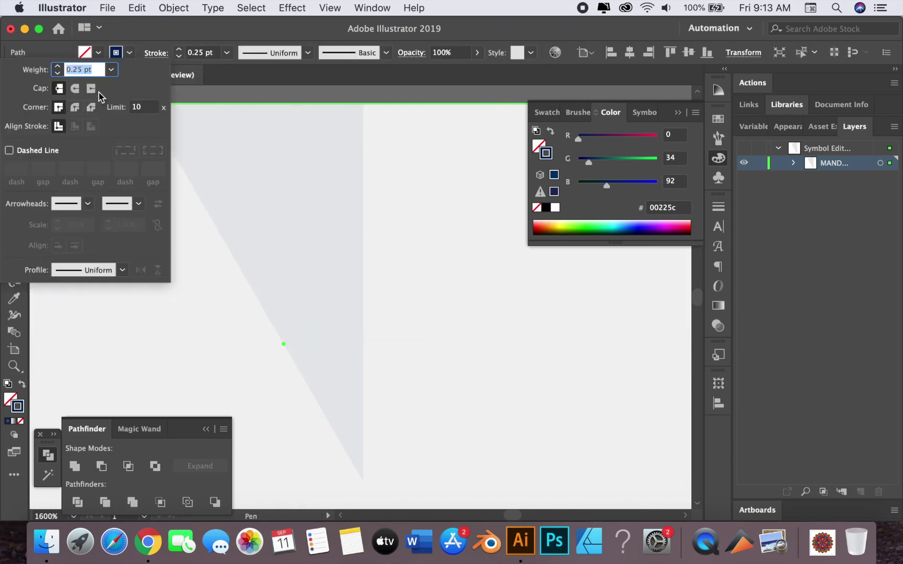
pyautogui.click(75, 88)
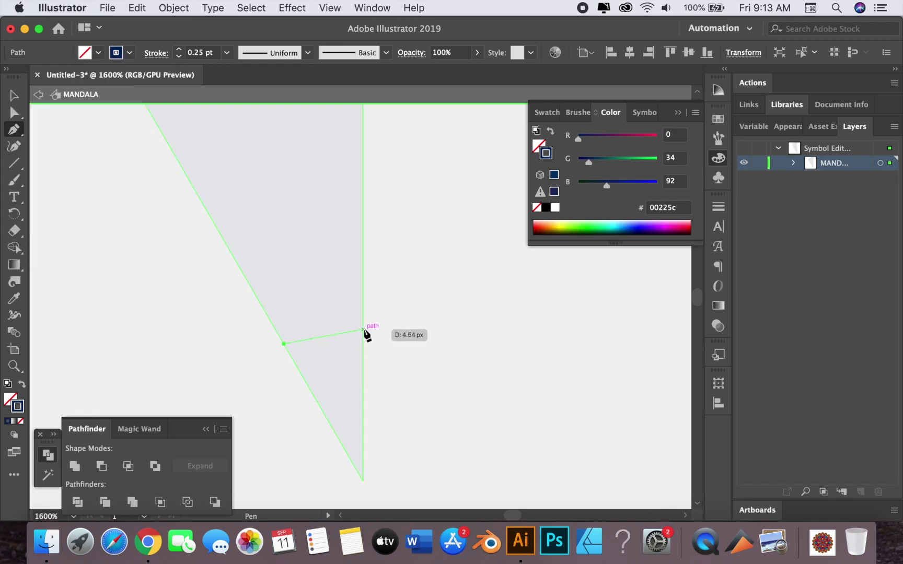
pyautogui.moveTo(363, 328); pyautogui.dragTo(407, 336)
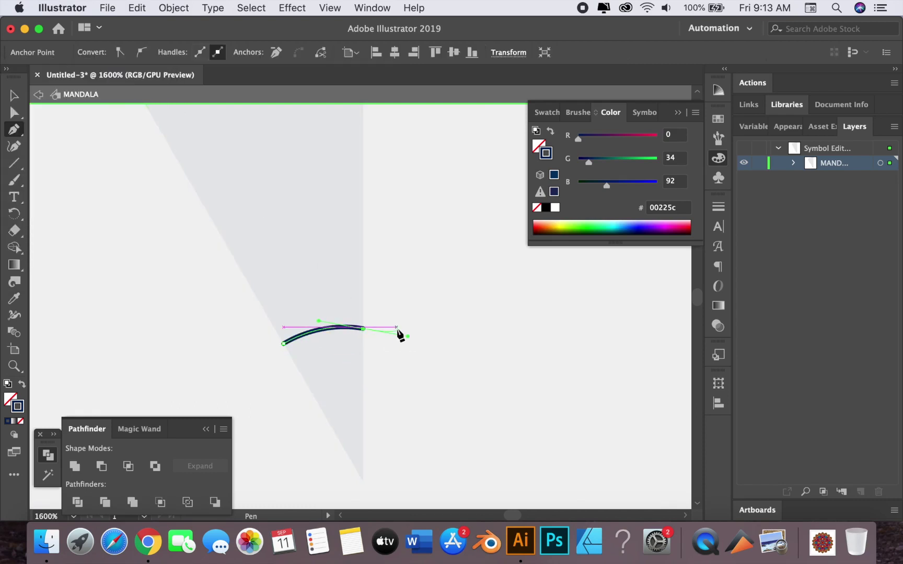
pyautogui.scroll(2, 276, 292)
pyautogui.keyDown('super'); pyautogui.click(256, 286); pyautogui.keyUp('super')
pyautogui.scroll(2, 313, 339)
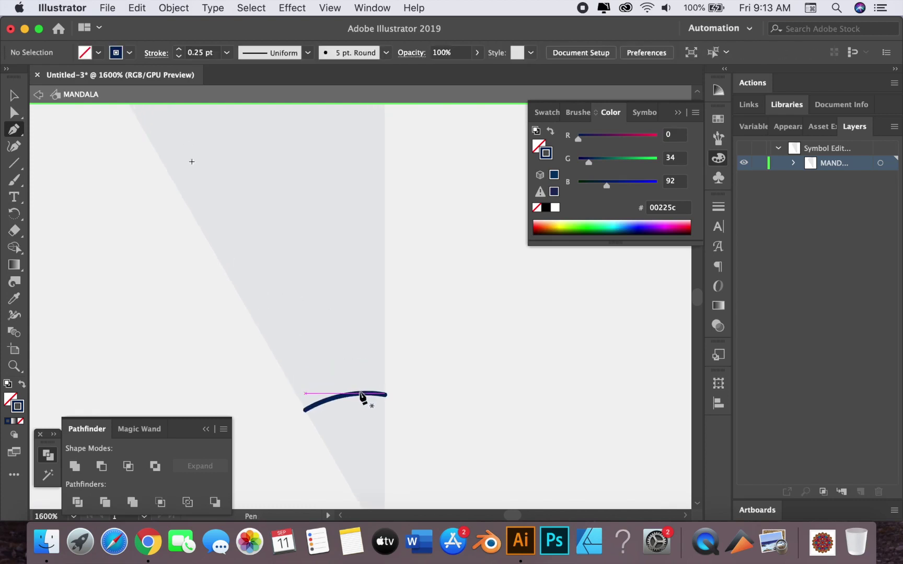
pyautogui.moveTo(374, 323); pyautogui.dragTo(371, 345)
# Draw two tall curves sweeping from the base arc up to the slice's right edge
pyautogui.click(338, 418)
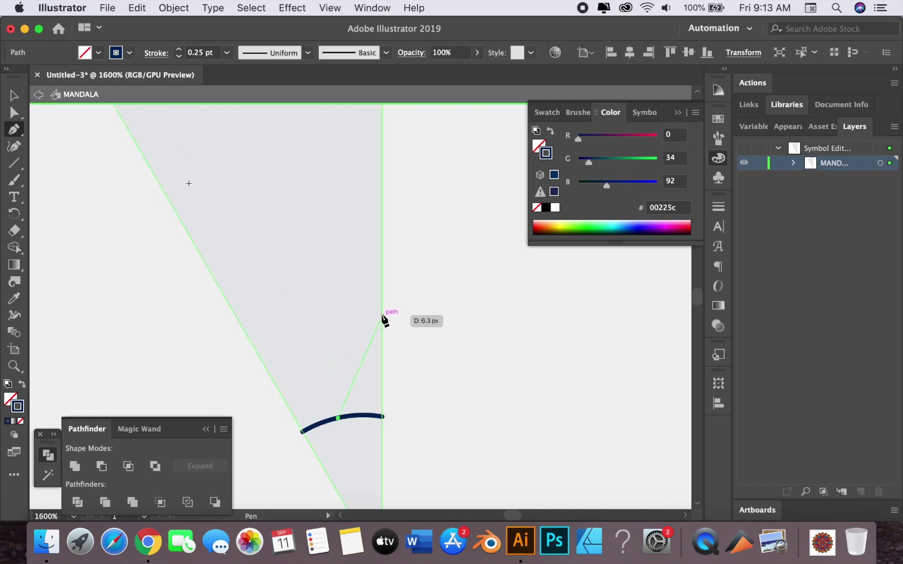
pyautogui.moveTo(382, 312); pyautogui.dragTo(440, 264)
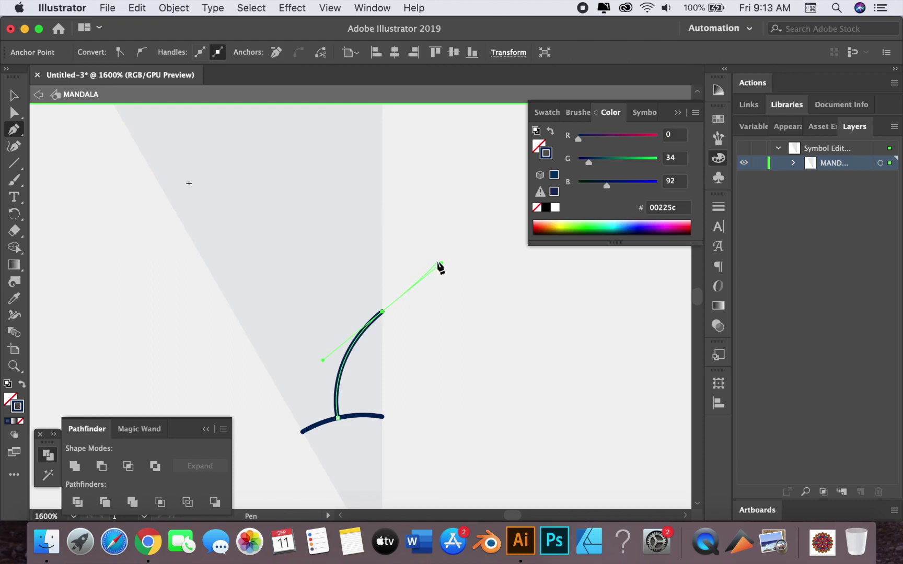
pyautogui.click(319, 422)
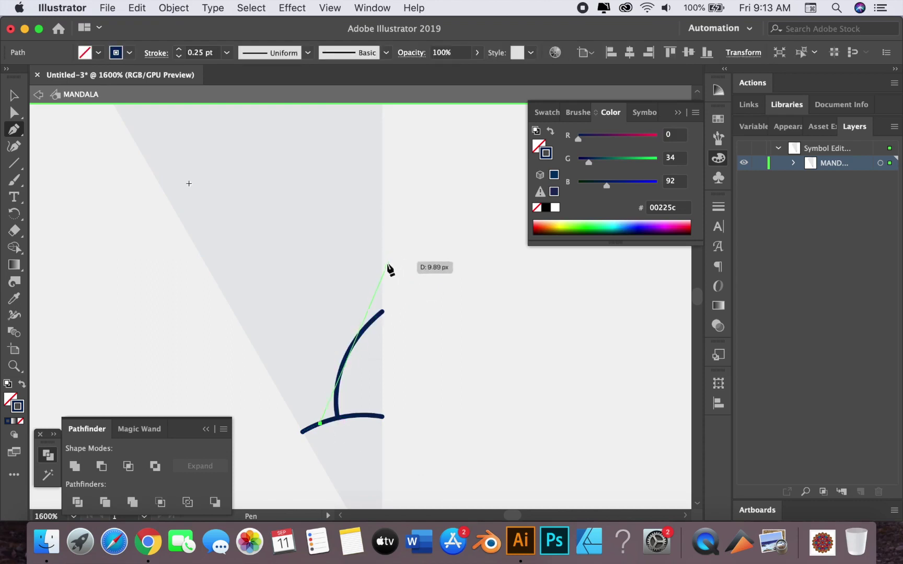
pyautogui.moveTo(382, 268)
pyautogui.mouseDown()
pyautogui.moveTo(463, 178)
pyautogui.moveTo(475, 184)
pyautogui.mouseUp()
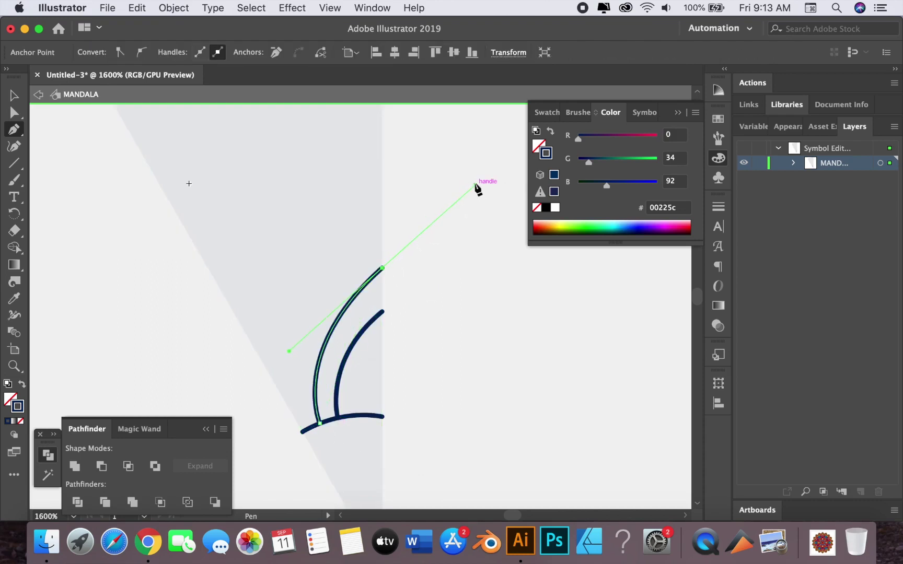
pyautogui.hscroll(-3, 376, 256)
pyautogui.keyDown('super'); pyautogui.click(360, 287); pyautogui.keyUp('super')
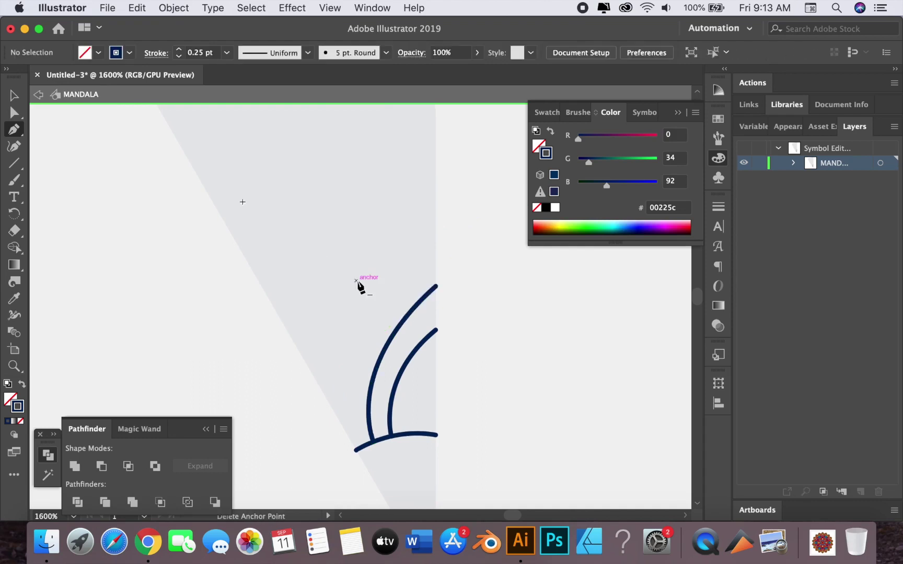
pyautogui.scroll(-2, 348, 309)
# Draw a curve from the outer tall curve bending over to the slice's left edge
pyautogui.click(367, 340)
pyautogui.scroll(2, 367, 341)
pyautogui.hscroll(-2, 367, 341)
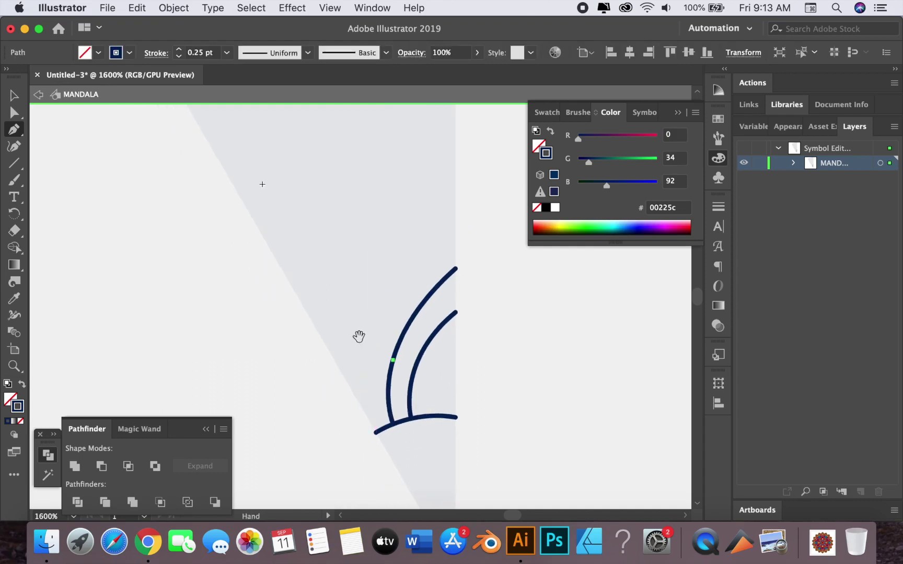
pyautogui.moveTo(346, 328); pyautogui.dragTo(308, 323)
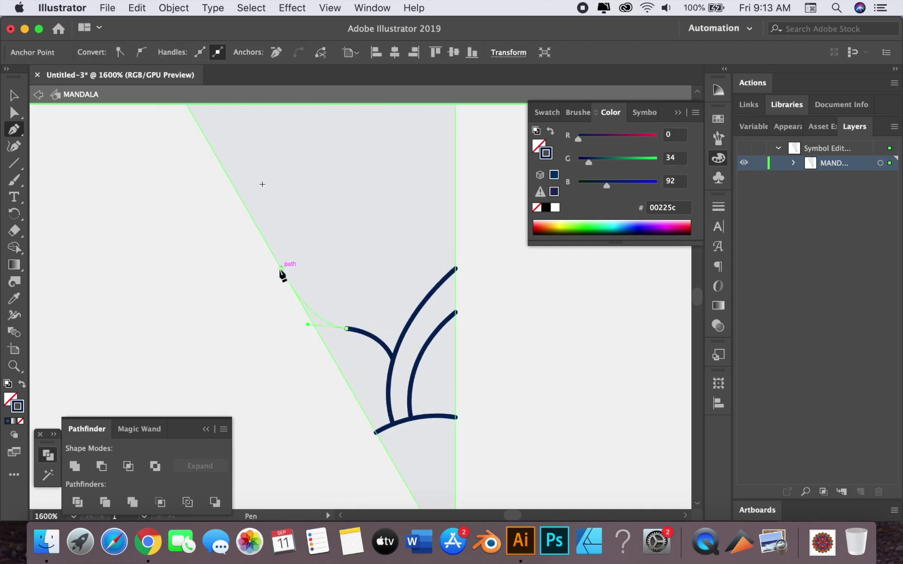
pyautogui.scroll(2, 297, 316)
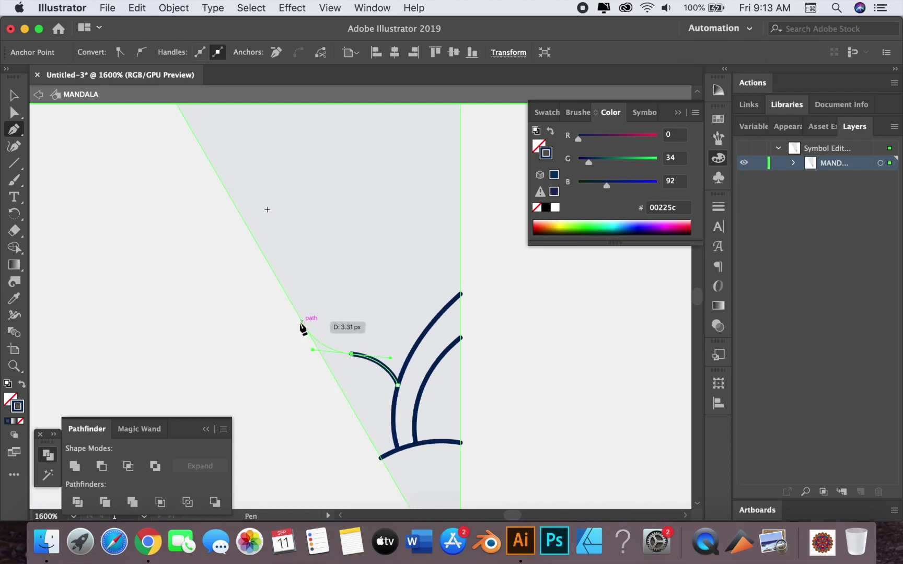
pyautogui.moveTo(302, 321); pyautogui.dragTo(291, 338)
pyautogui.moveTo(372, 299); pyautogui.dragTo(375, 316)
pyautogui.keyDown('super'); pyautogui.click(399, 310); pyautogui.keyUp('super')
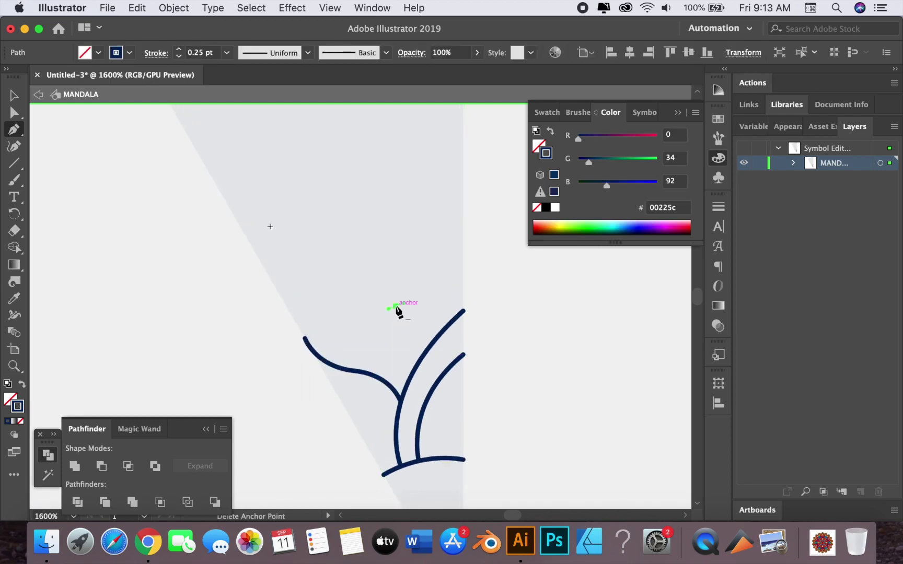
# Draw three connecting arches spanning from the left curve over to the tall curves
pyautogui.click(364, 372)
pyautogui.moveTo(460, 367); pyautogui.dragTo(458, 370)
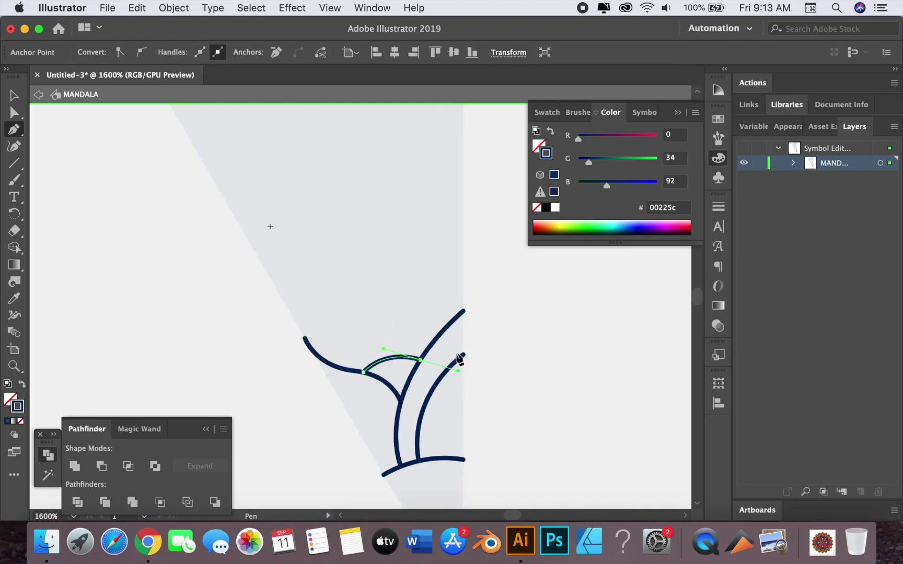
pyautogui.click(342, 370)
pyautogui.moveTo(433, 341); pyautogui.dragTo(501, 360)
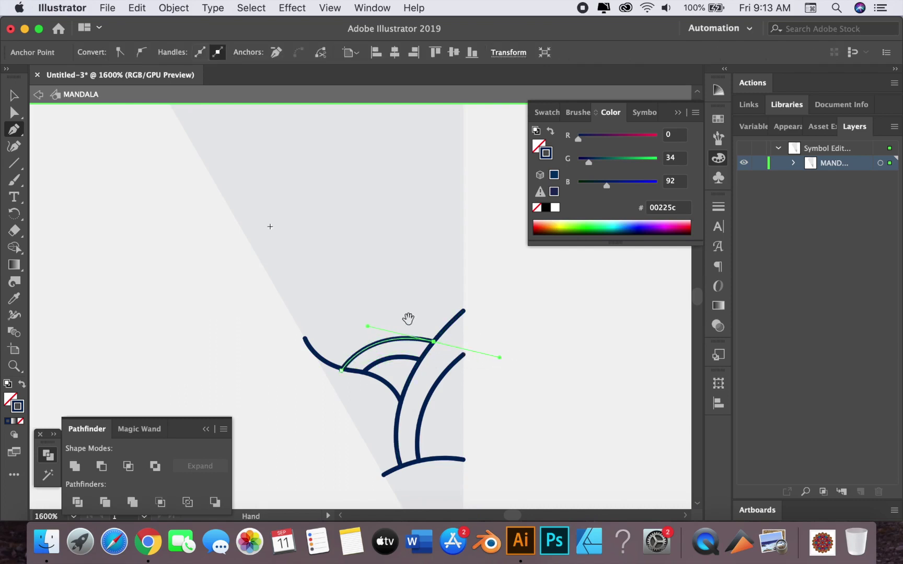
pyautogui.moveTo(408, 318)
pyautogui.mouseDown()
pyautogui.moveTo(407, 380)
pyautogui.moveTo(375, 441)
pyautogui.moveTo(352, 347)
pyautogui.mouseUp()
pyautogui.press('super+shift+a')
pyautogui.moveTo(295, 389)
pyautogui.mouseDown()
pyautogui.moveTo(328, 383)
pyautogui.moveTo(320, 387)
pyautogui.mouseUp()
pyautogui.click(294, 388)
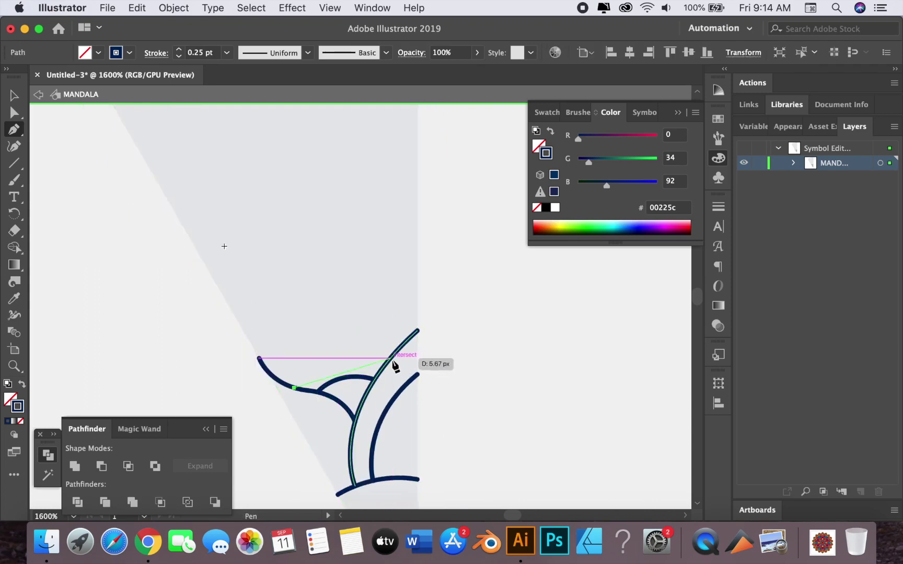
pyautogui.moveTo(460, 372); pyautogui.dragTo(463, 376)
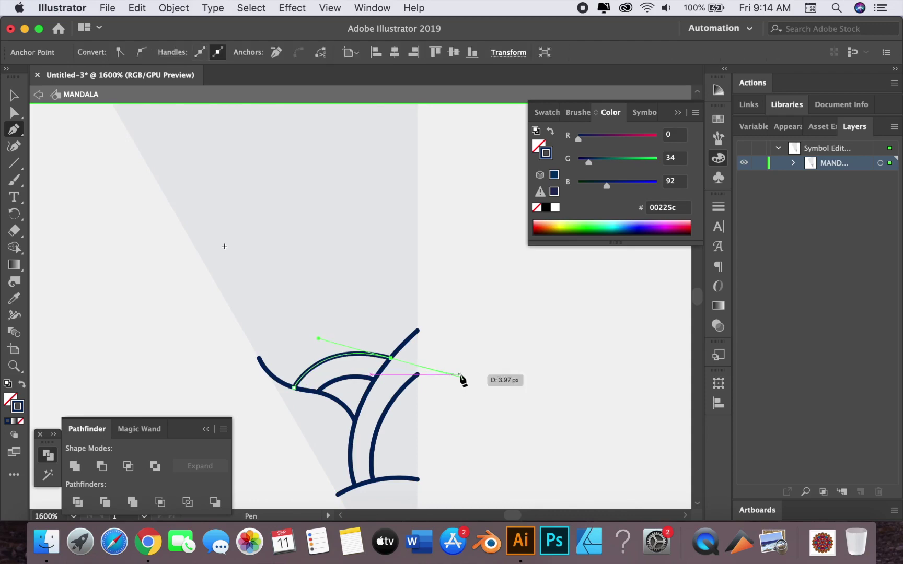
pyautogui.scroll(2, 325, 363)
pyautogui.keyDown('super'); pyautogui.click(324, 363); pyautogui.keyUp('super')
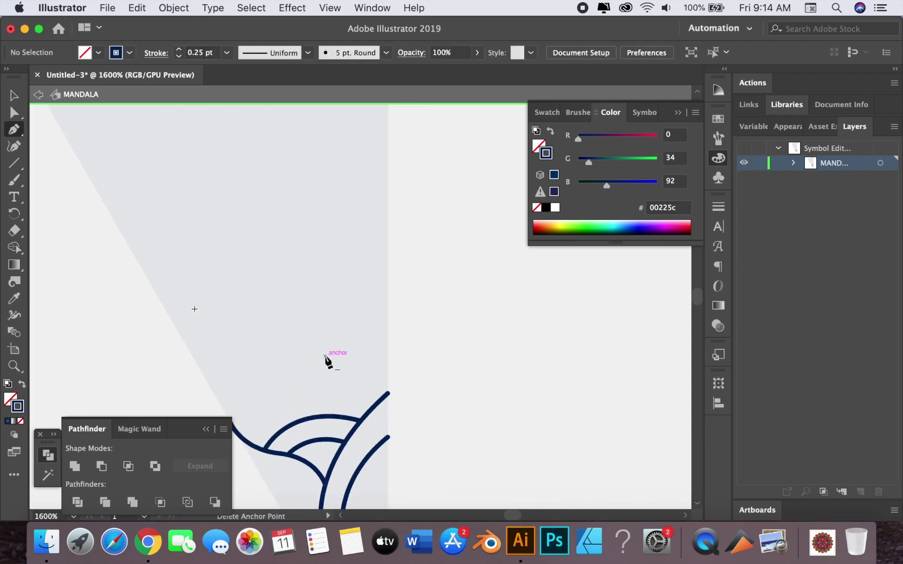
# Draw a tall hooked curve rising from the top arch toward the right edge
pyautogui.scroll(2, 339, 360)
pyautogui.click(340, 449)
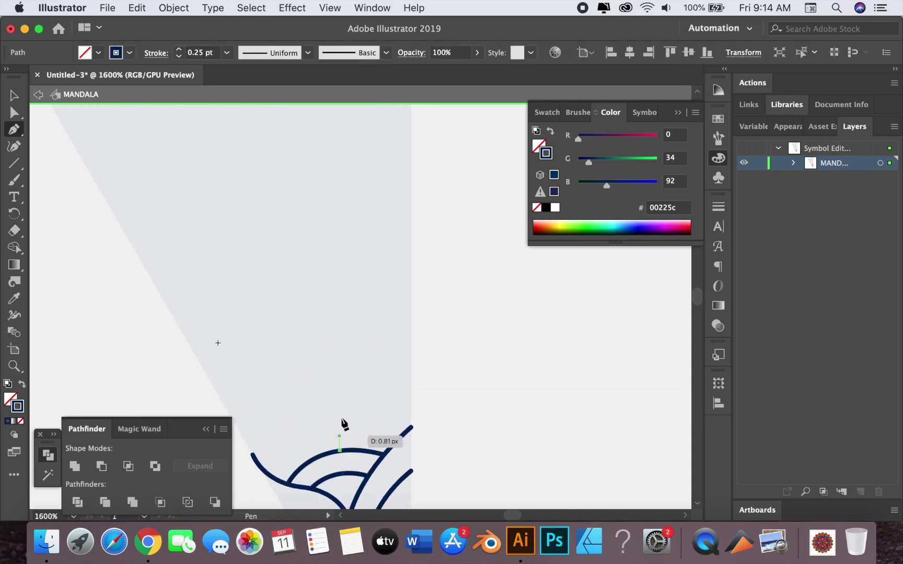
pyautogui.moveTo(368, 369); pyautogui.dragTo(405, 325)
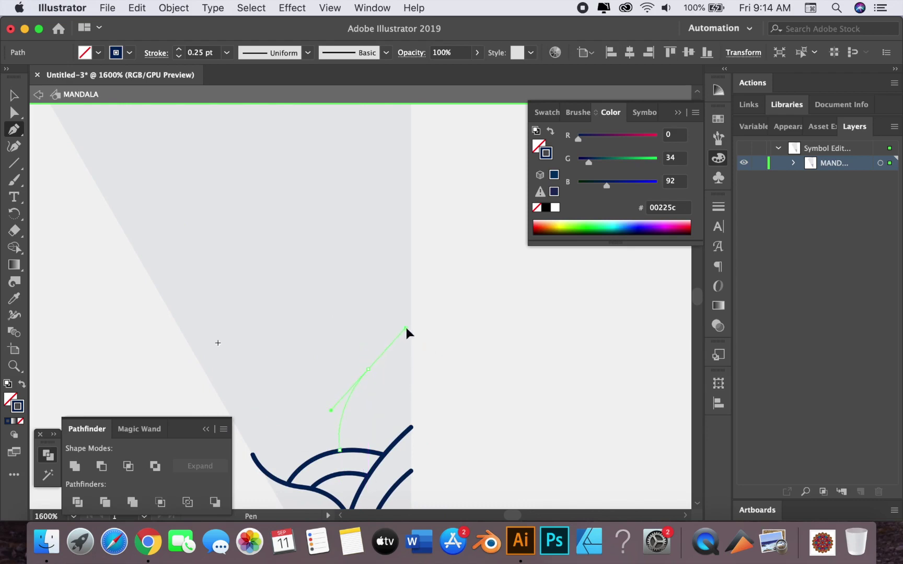
pyautogui.moveTo(332, 325)
pyautogui.mouseDown()
pyautogui.moveTo(310, 351)
pyautogui.moveTo(321, 422)
pyautogui.mouseUp()
pyautogui.click(331, 410)
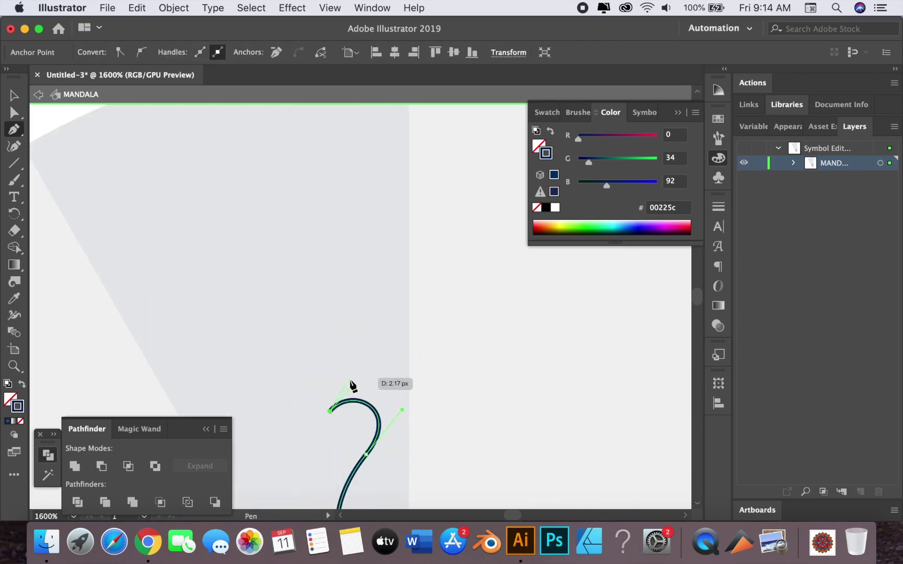
pyautogui.moveTo(409, 299)
pyautogui.mouseDown()
pyautogui.moveTo(478, 273)
pyautogui.moveTo(499, 275)
pyautogui.mouseUp()
# Open and dismiss the Line Segment tool settings, returning to the Pen tool
pyautogui.press('\\')
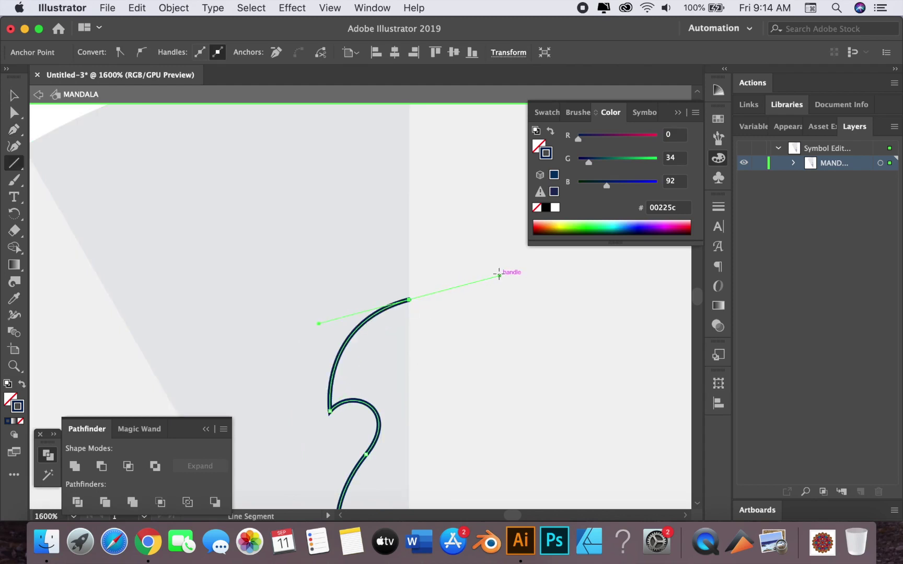
pyautogui.click(499, 275)
pyautogui.click(402, 314)
pyautogui.press('p')
pyautogui.scroll(-3, 306, 187)
pyautogui.hscroll(-1, 306, 188)
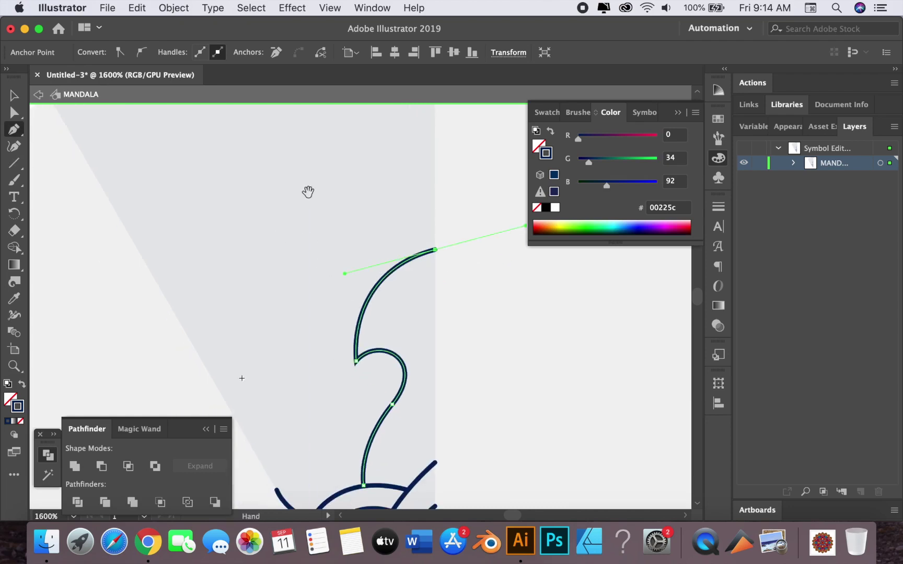
pyautogui.keyDown('super'); pyautogui.click(316, 258); pyautogui.keyUp('super')
# Draw a small crescent curve off the slice's right edge
pyautogui.scroll(-1, 334, 233)
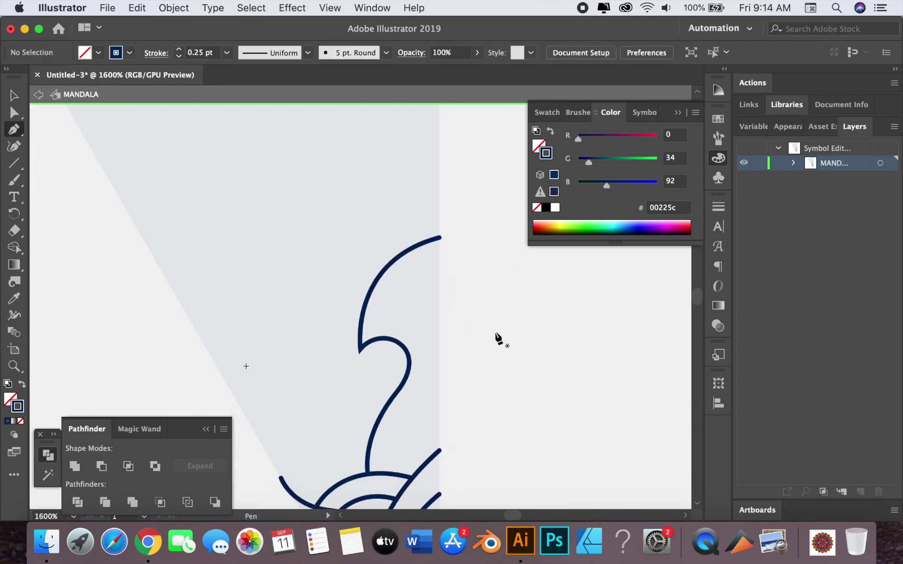
pyautogui.keyDown('super'); pyautogui.click(440, 334); pyautogui.keyUp('super')
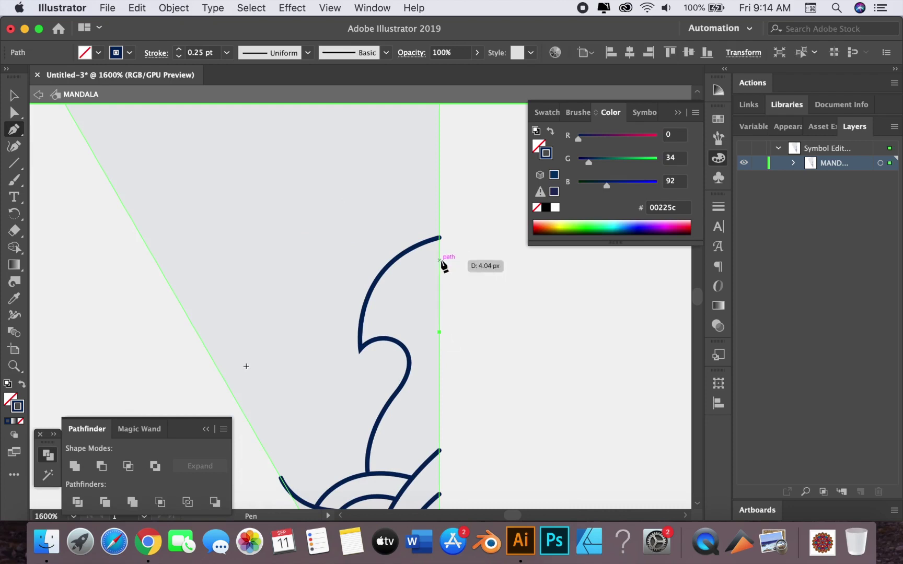
pyautogui.moveTo(439, 260); pyautogui.dragTo(482, 226)
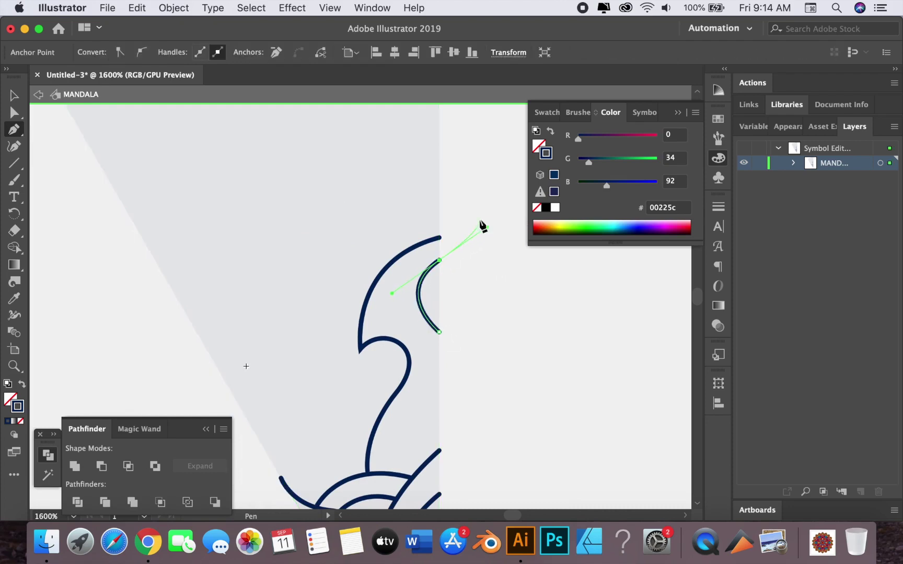
pyautogui.moveTo(441, 335); pyautogui.dragTo(403, 242)
# Draw another curve rising to the right edge and a tiny circle inside the hook's curl
pyautogui.click(348, 380)
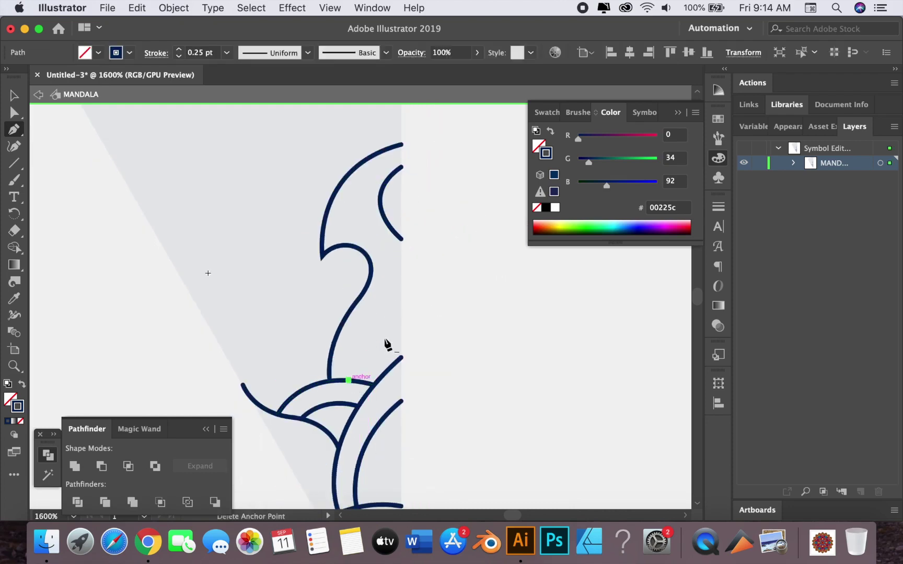
pyautogui.moveTo(401, 299); pyautogui.dragTo(462, 274)
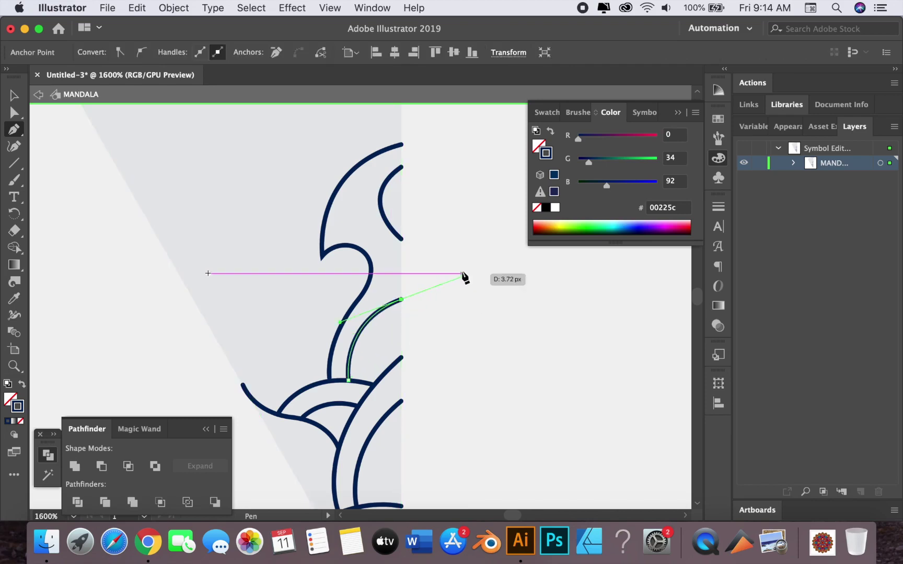
pyautogui.hscroll(-5, 464, 277)
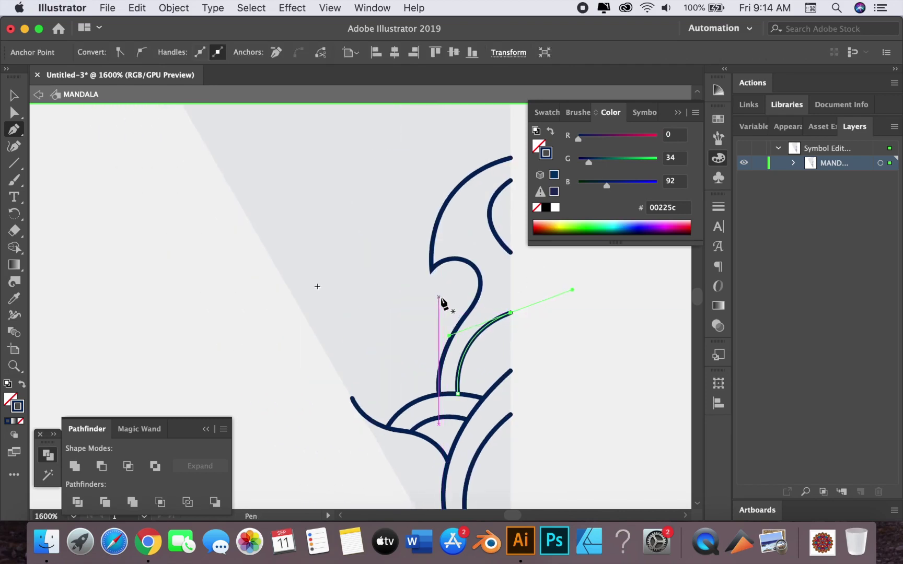
pyautogui.press('l')
pyautogui.moveTo(437, 275); pyautogui.dragTo(465, 302)
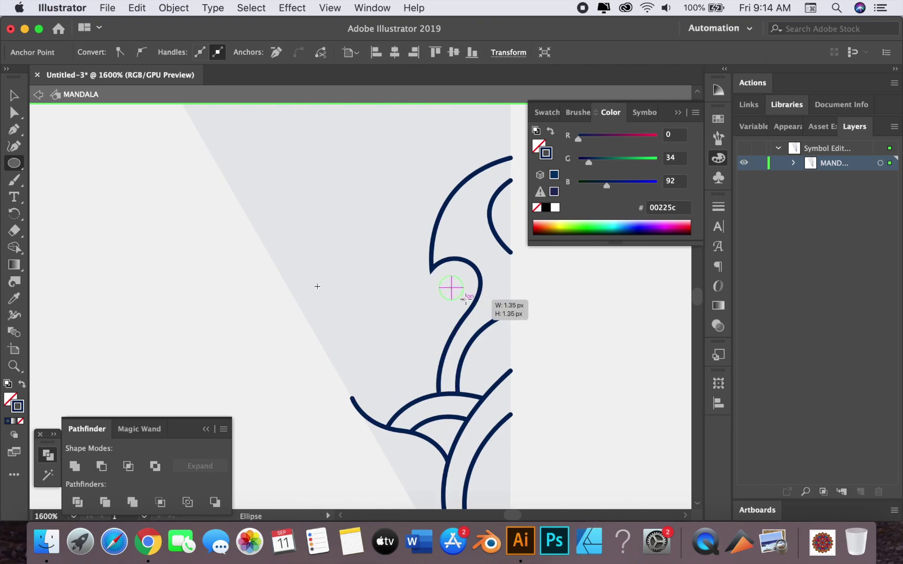
# Draw a navy Pen curve from the slice's middle out toward the slice edge
pyautogui.press('p')
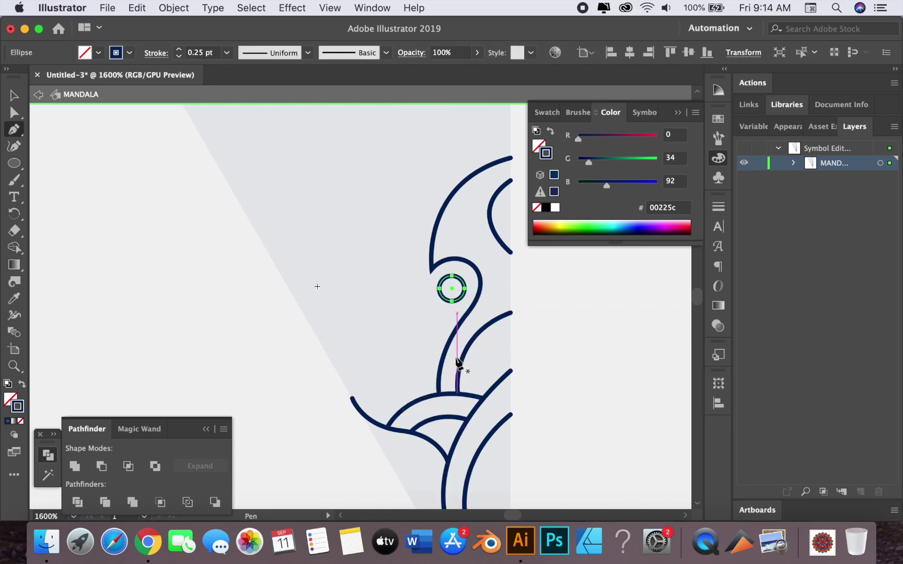
pyautogui.click(447, 345)
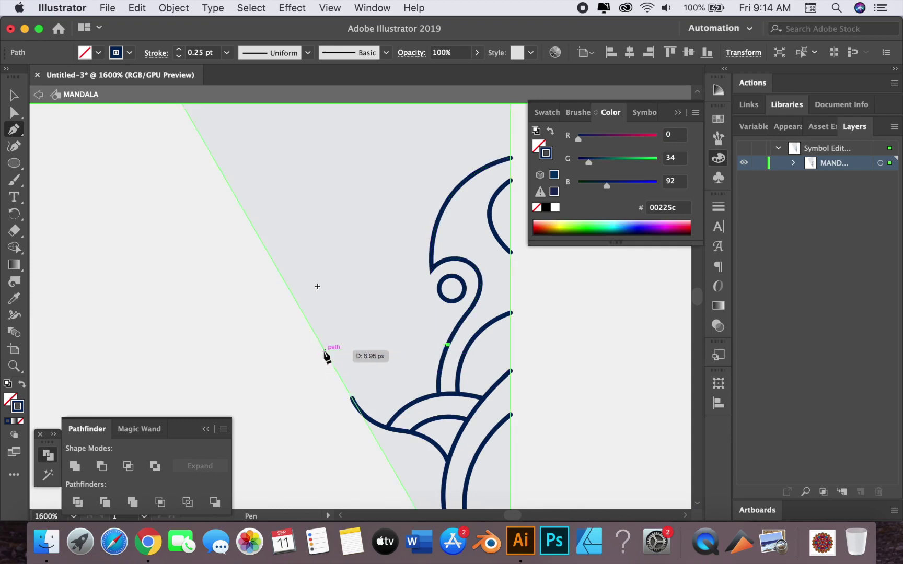
pyautogui.moveTo(325, 350)
pyautogui.mouseDown()
pyautogui.moveTo(257, 378)
pyautogui.moveTo(306, 434)
pyautogui.mouseUp()
pyautogui.keyDown('super'); pyautogui.click(302, 397); pyautogui.keyUp('super')
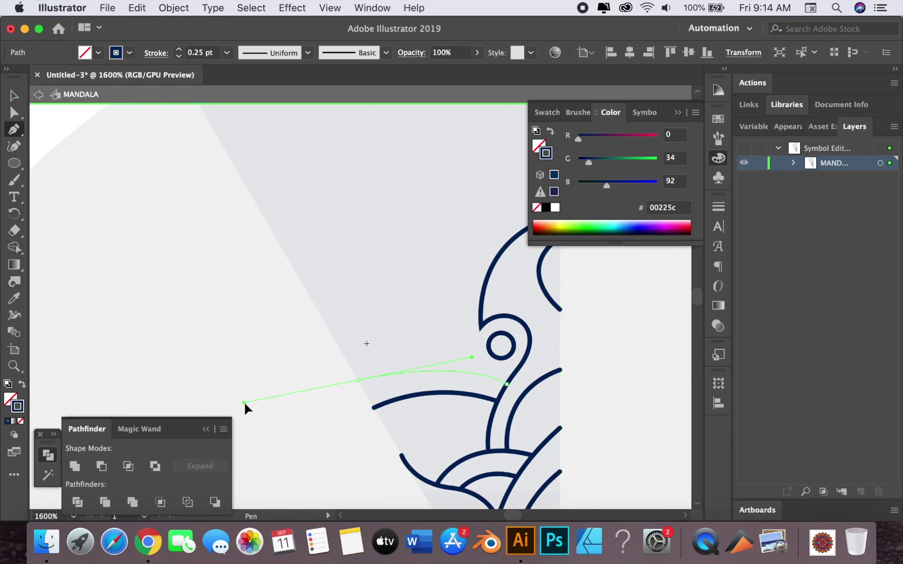
pyautogui.moveTo(259, 401); pyautogui.dragTo(243, 402)
pyautogui.moveTo(394, 279); pyautogui.dragTo(308, 337)
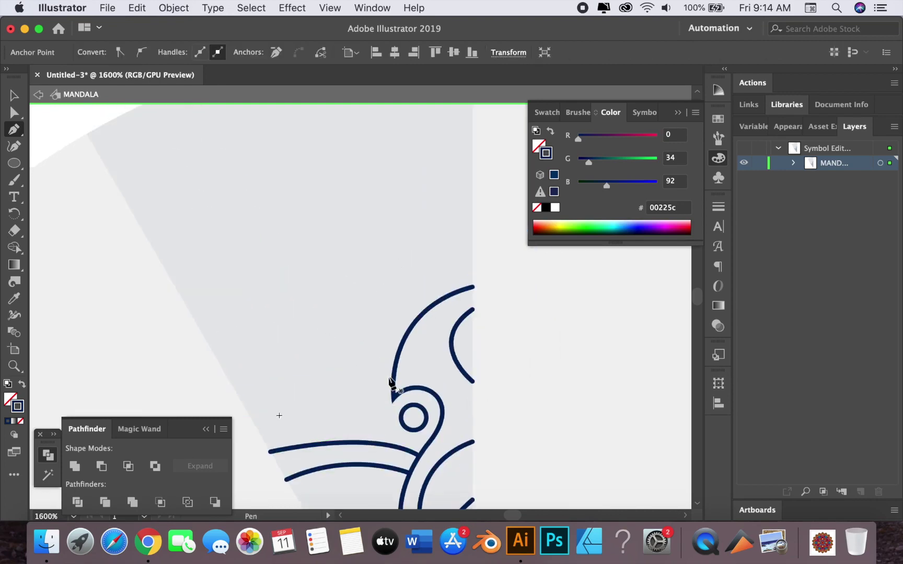
pyautogui.keyDown('super'); pyautogui.click(389, 379); pyautogui.keyUp('super')
pyautogui.moveTo(363, 421); pyautogui.dragTo(340, 416)
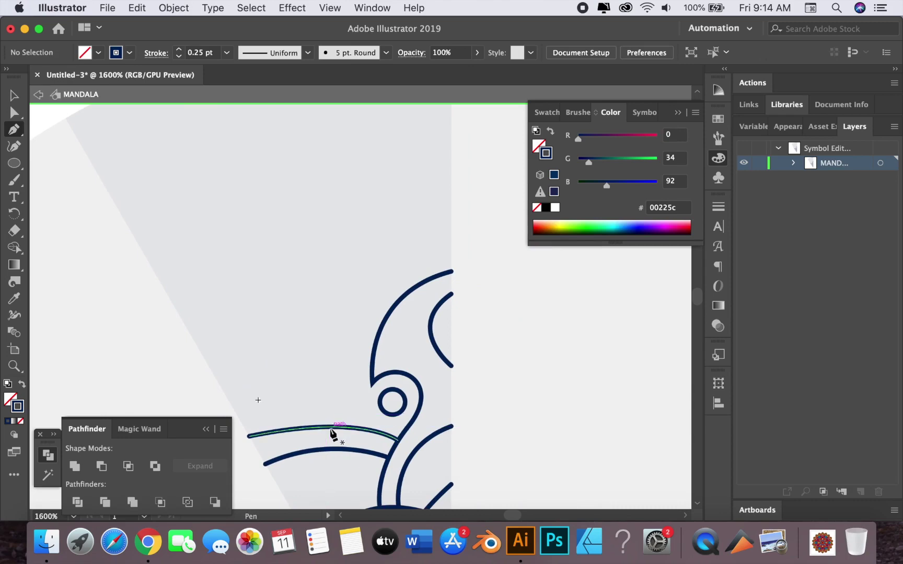
# Draw two tall arches from the lower band up to the slice's centre edge
pyautogui.click(328, 426)
pyautogui.scroll(3, 324, 423)
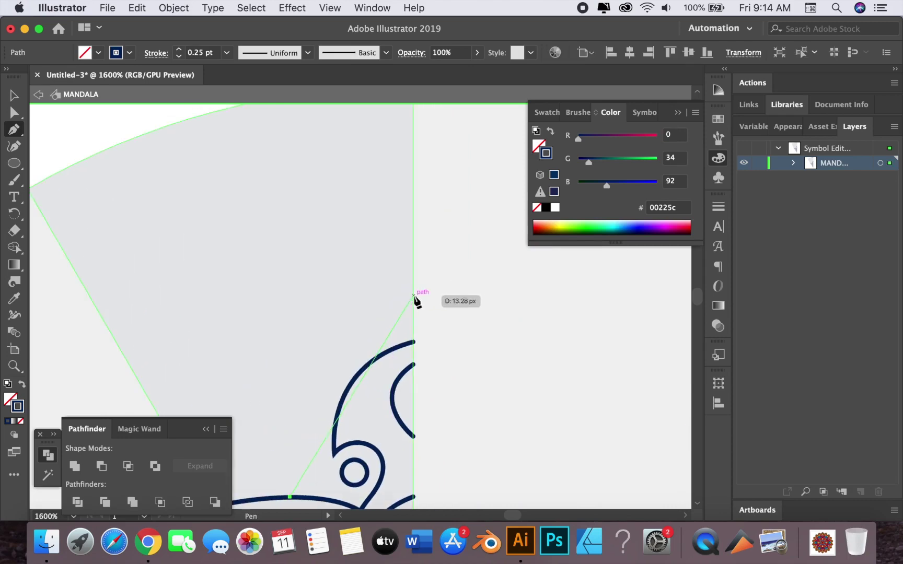
pyautogui.moveTo(413, 294); pyautogui.dragTo(551, 244)
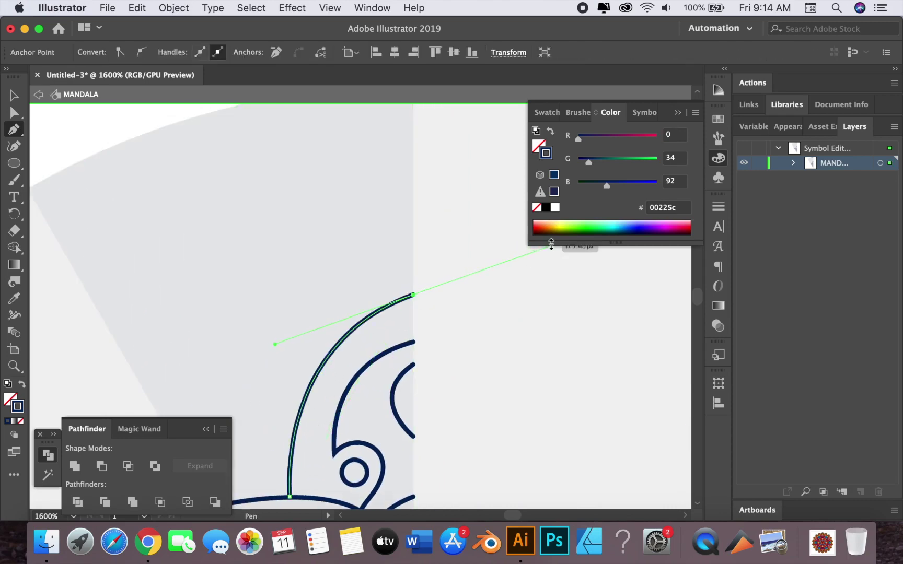
pyautogui.press('super+minus')
pyautogui.moveTo(320, 312); pyautogui.dragTo(411, 309)
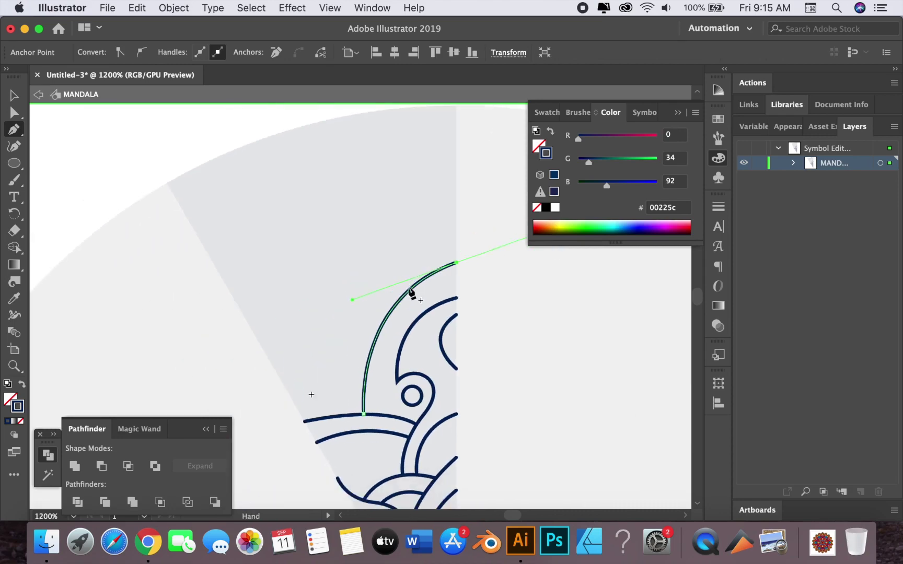
pyautogui.keyDown('super'); pyautogui.click(376, 286); pyautogui.keyUp('super')
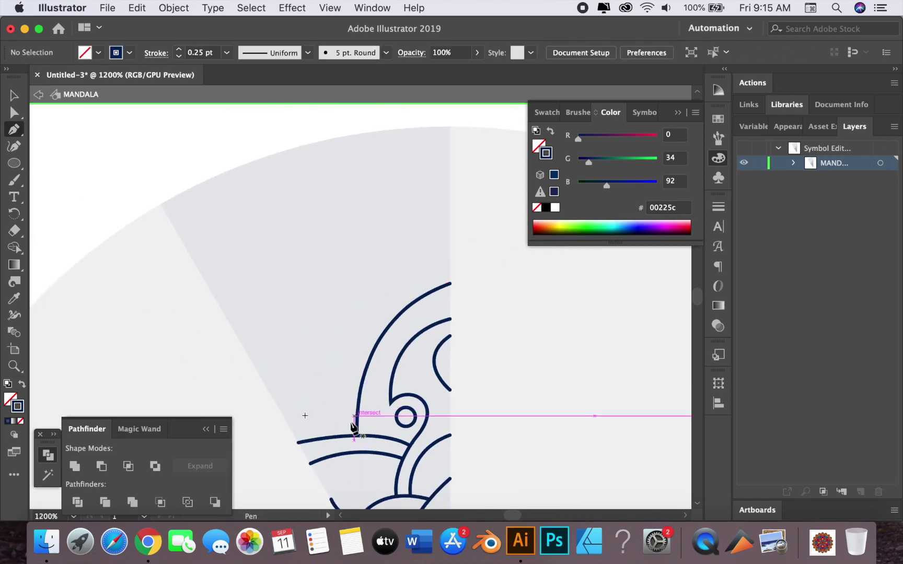
pyautogui.click(339, 436)
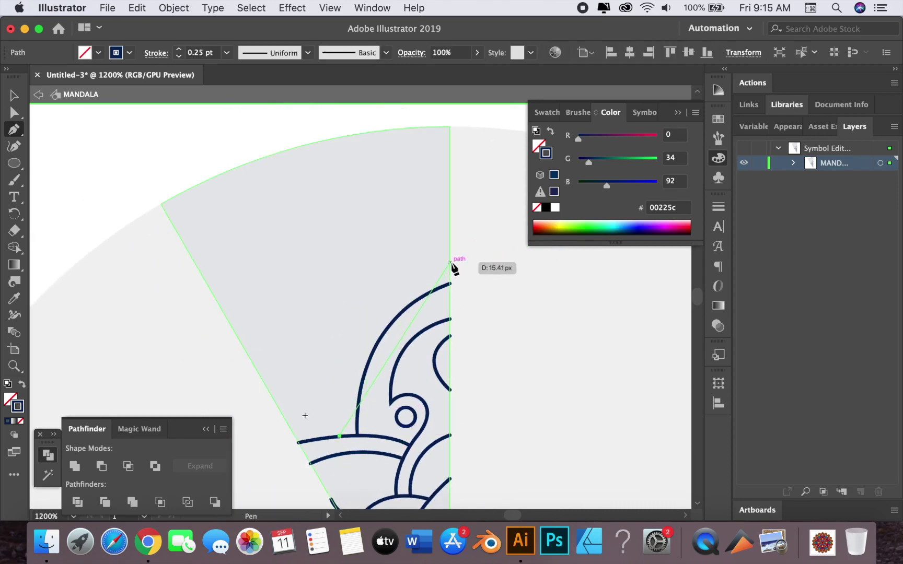
pyautogui.moveTo(449, 262); pyautogui.dragTo(512, 240)
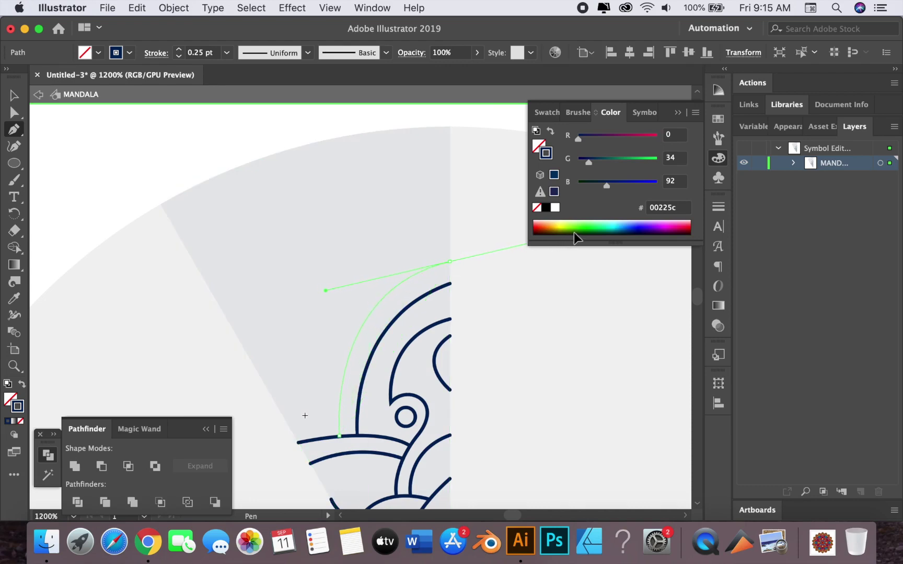
pyautogui.moveTo(578, 233); pyautogui.dragTo(573, 232)
pyautogui.keyDown('super'); pyautogui.click(372, 239); pyautogui.keyUp('super')
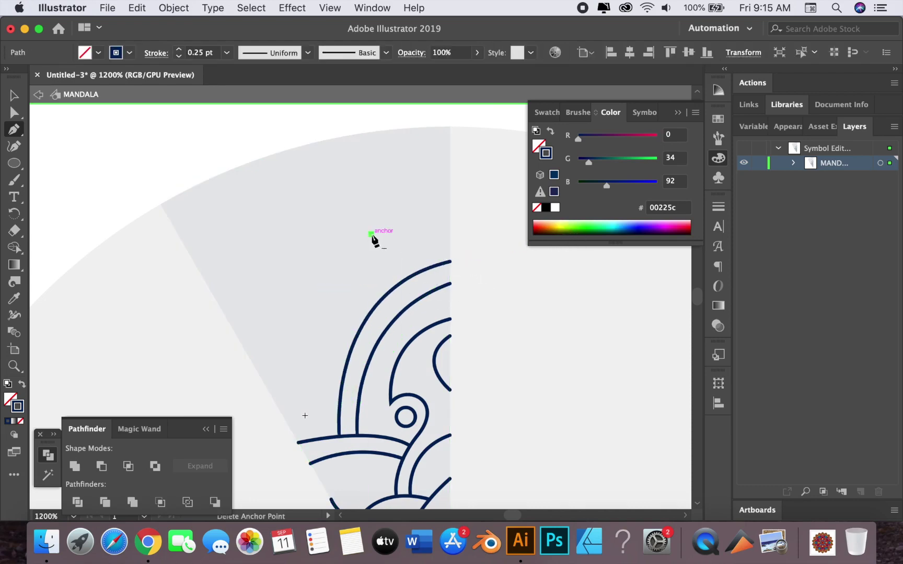
# Add two short curves bending from the slice edge toward the arch
pyautogui.scroll(-2, 386, 209)
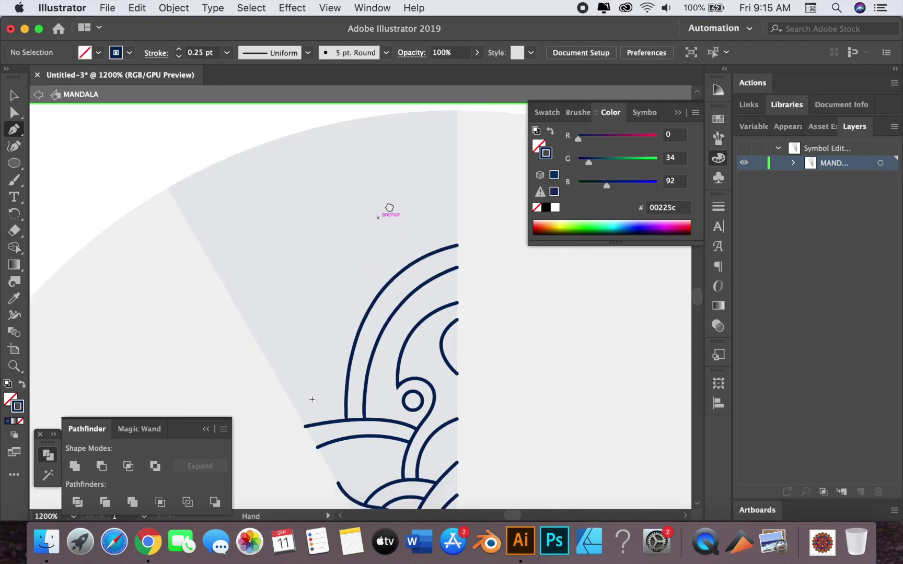
pyautogui.click(365, 347)
pyautogui.moveTo(280, 349); pyautogui.dragTo(226, 369)
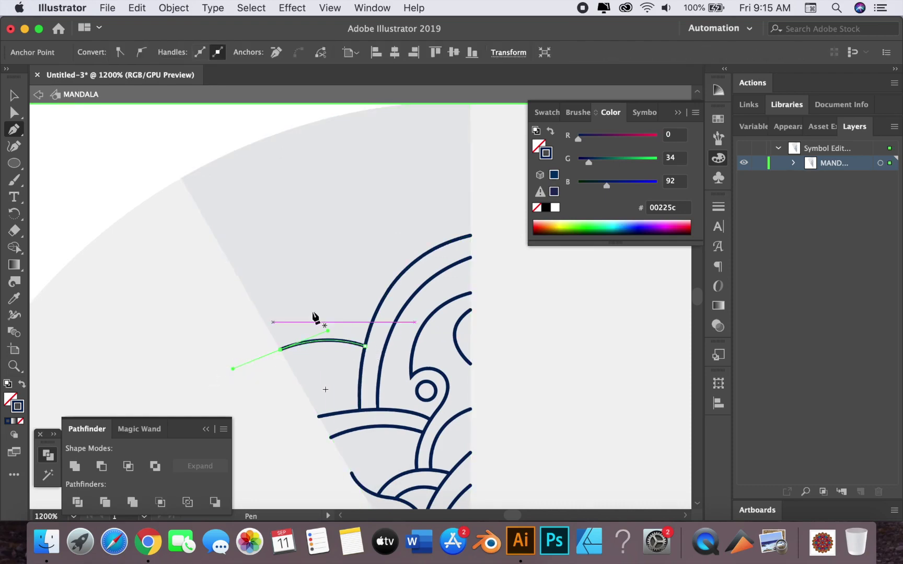
pyautogui.click(361, 368)
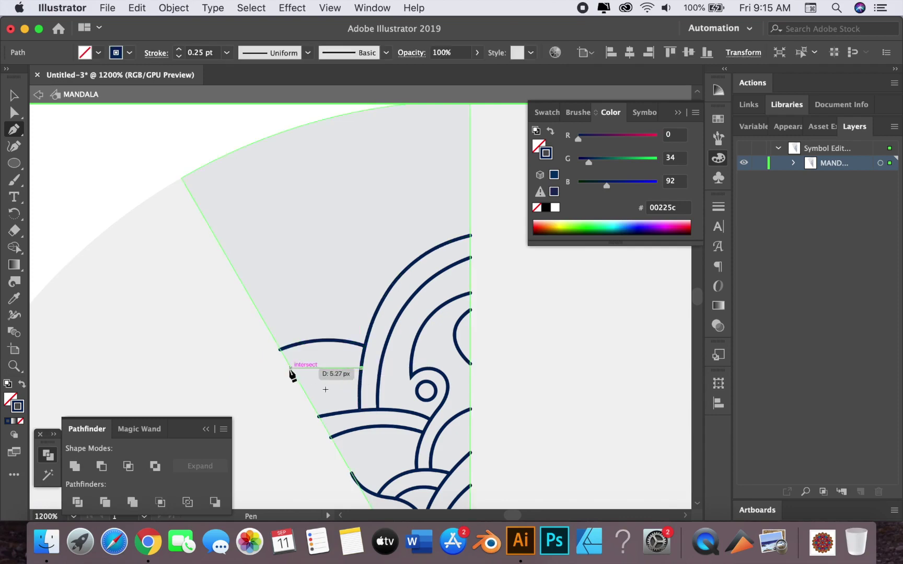
pyautogui.moveTo(291, 367); pyautogui.dragTo(249, 378)
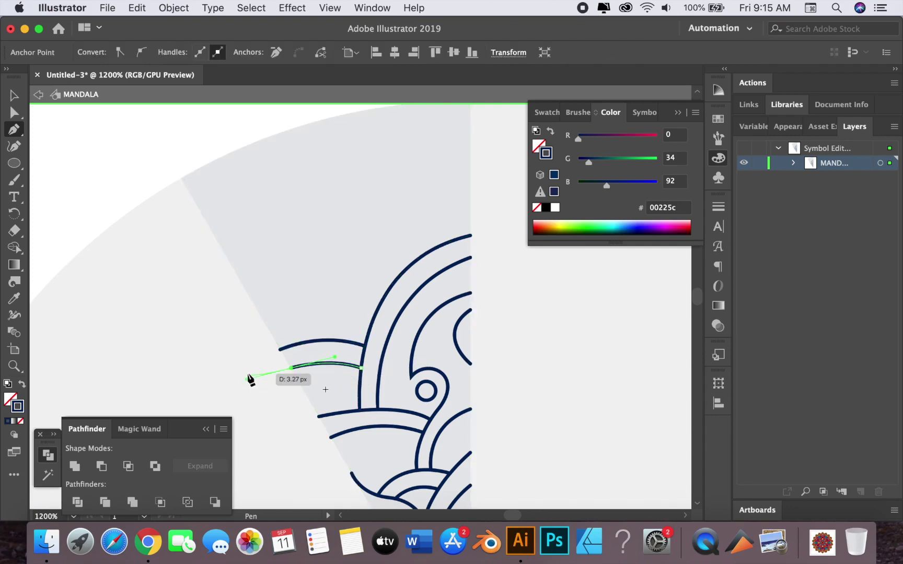
pyautogui.moveTo(335, 316); pyautogui.dragTo(331, 341)
pyautogui.keyDown('super'); pyautogui.click(333, 340); pyautogui.keyUp('super')
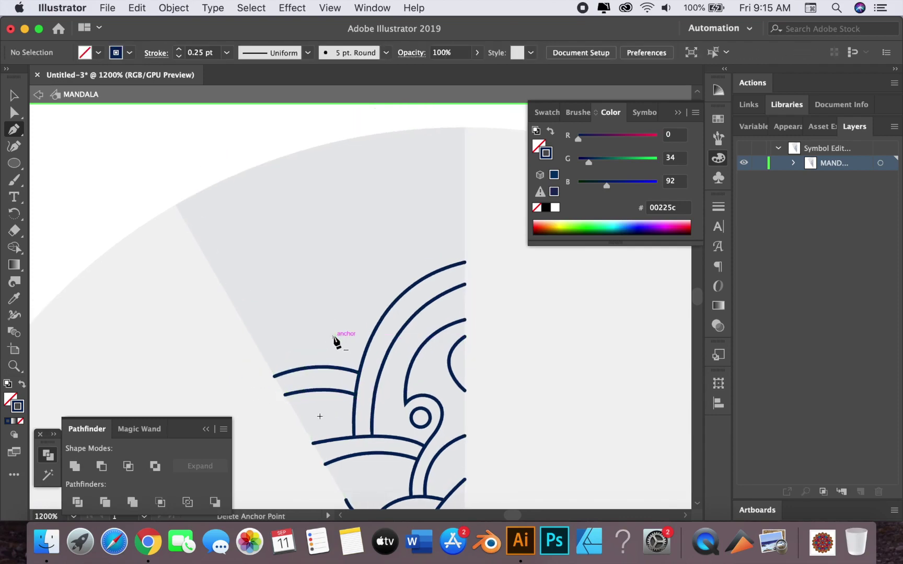
# Draw a small arch between the bands, bending onto the tall arch
pyautogui.click(320, 368)
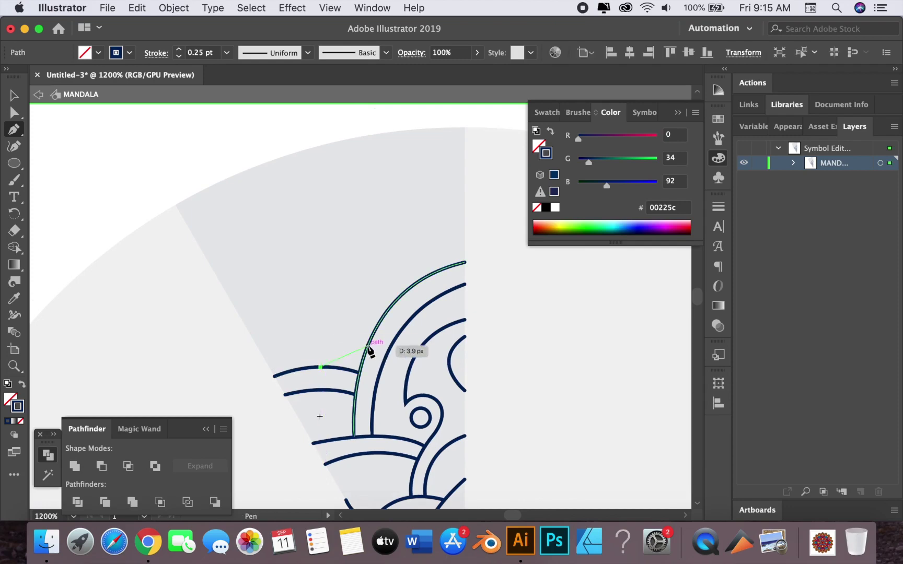
pyautogui.moveTo(369, 343); pyautogui.dragTo(414, 357)
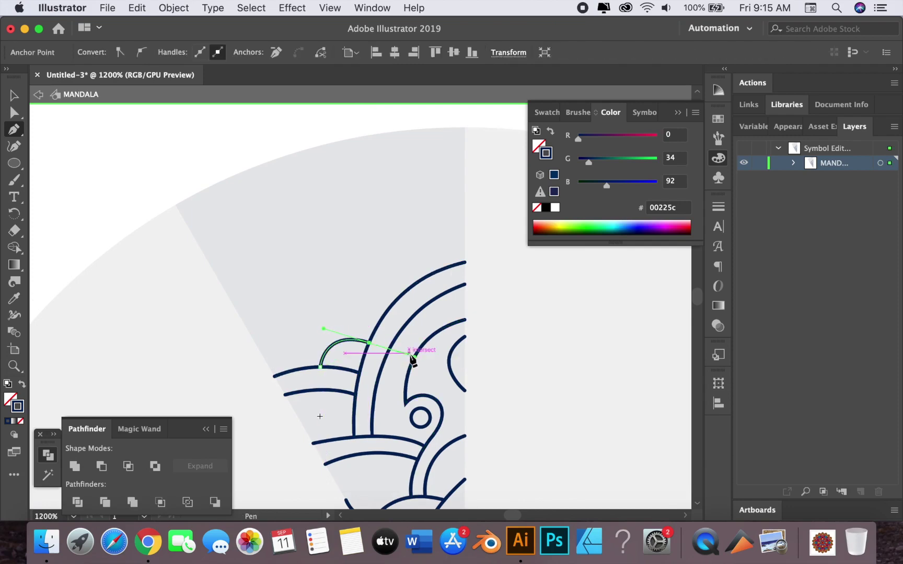
pyautogui.moveTo(303, 369); pyautogui.dragTo(382, 320)
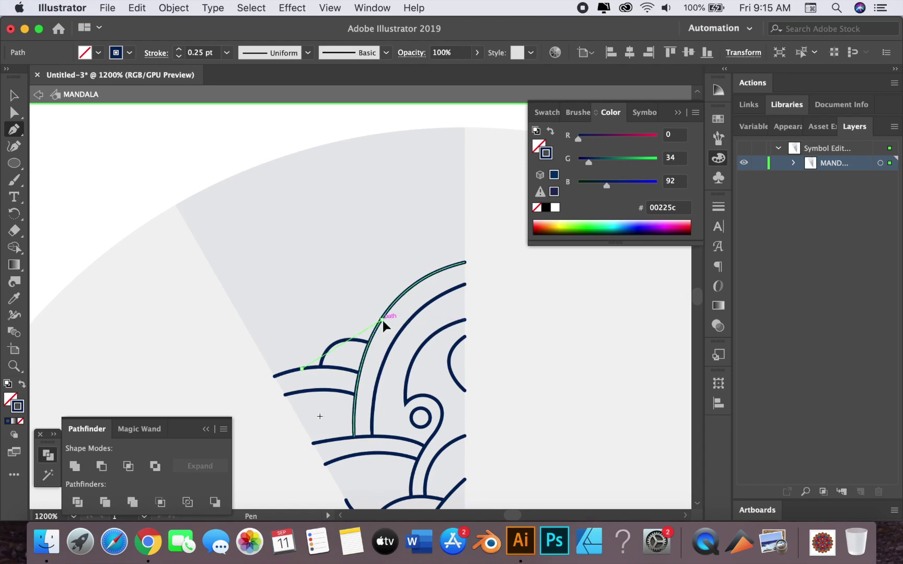
pyautogui.moveTo(466, 342); pyautogui.dragTo(460, 341)
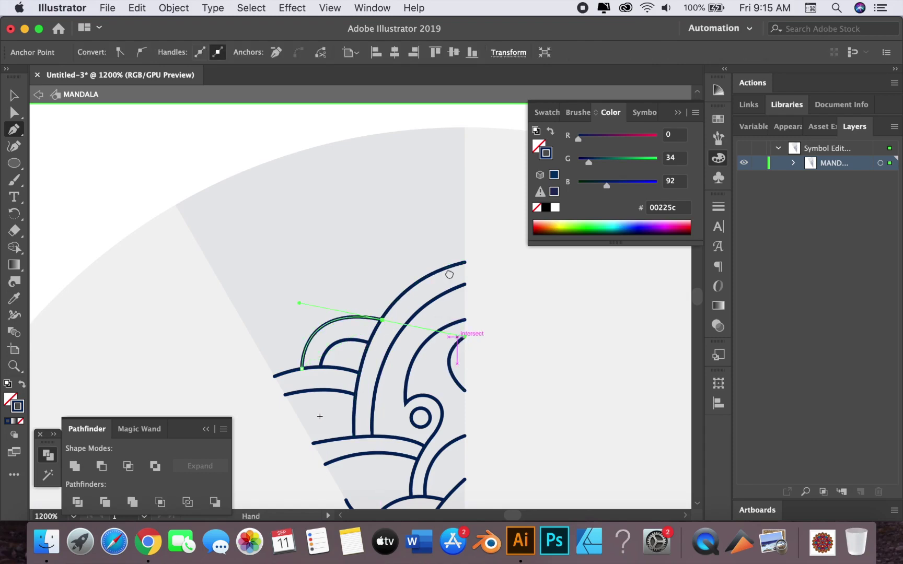
pyautogui.moveTo(449, 274); pyautogui.dragTo(451, 341)
pyautogui.keyDown('super'); pyautogui.click(389, 294); pyautogui.keyUp('super')
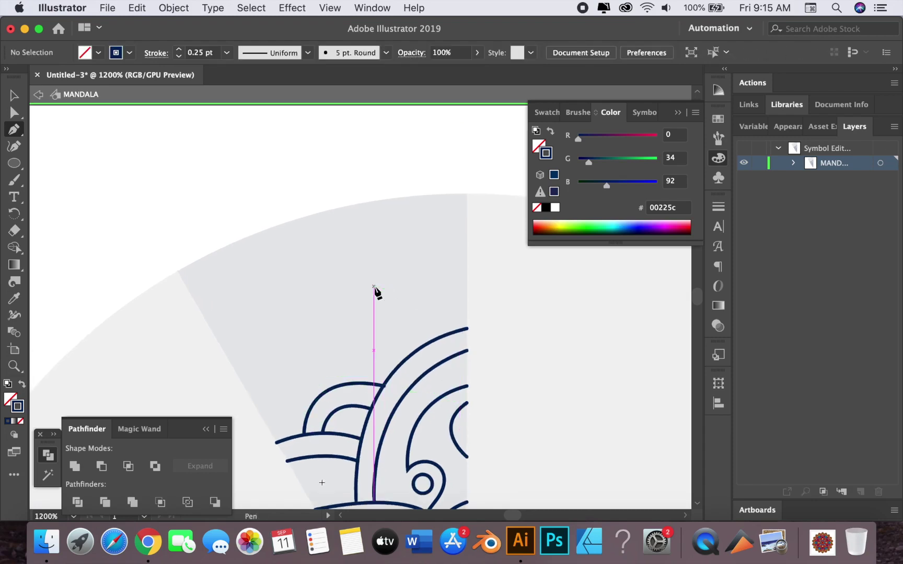
# Add another tall curve and an inner arch reaching the slice's centre edge
pyautogui.click(333, 391)
pyautogui.hscroll(3, 363, 308)
pyautogui.moveTo(406, 227); pyautogui.dragTo(453, 217)
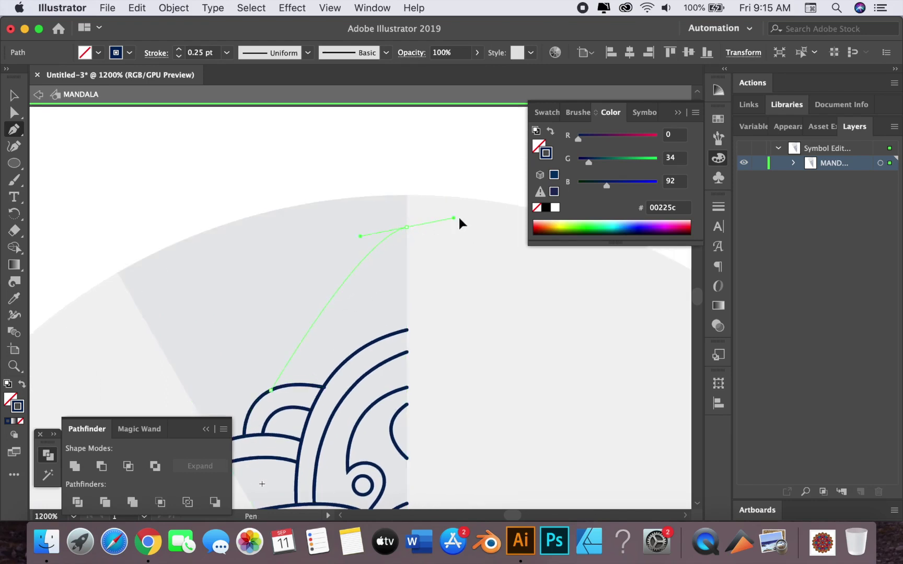
pyautogui.moveTo(545, 227); pyautogui.dragTo(546, 224)
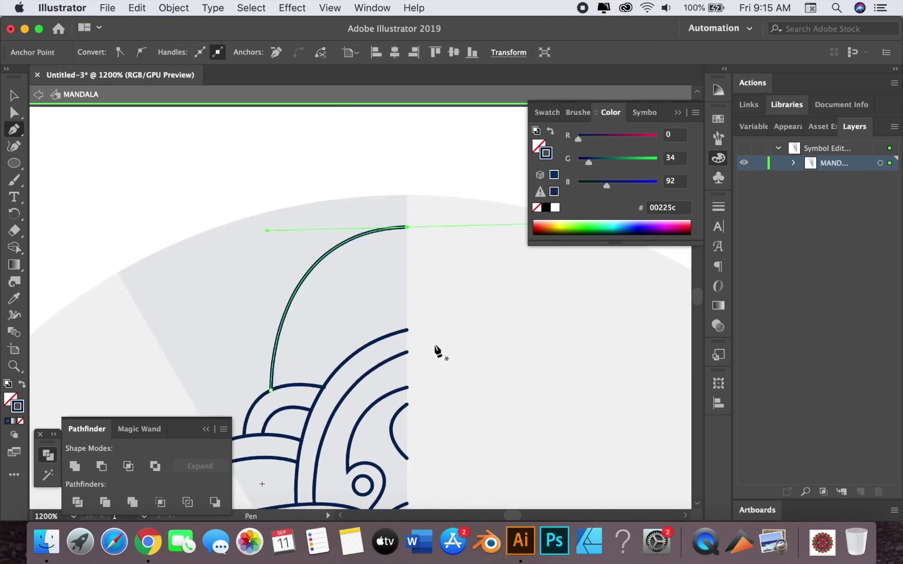
pyautogui.keyDown('super'); pyautogui.click(335, 375); pyautogui.keyUp('super')
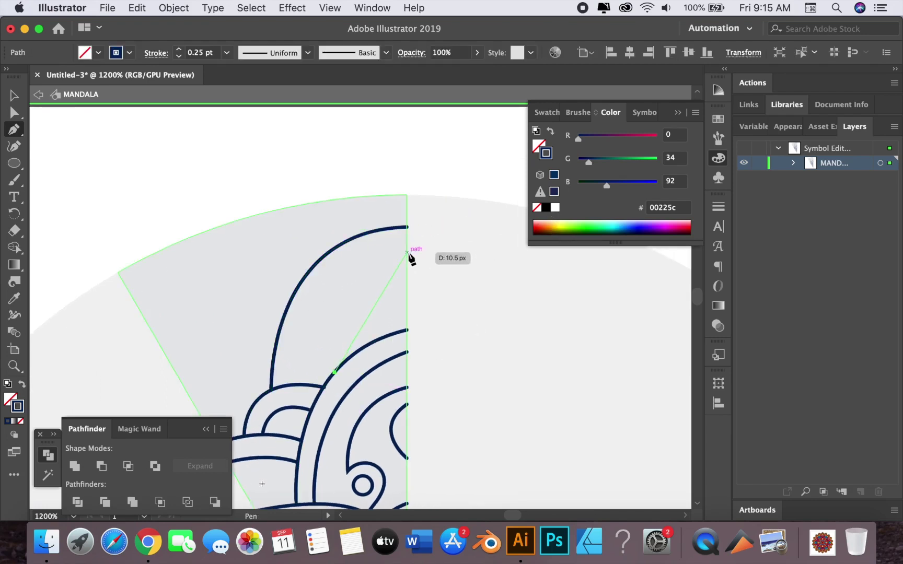
pyautogui.moveTo(407, 253); pyautogui.dragTo(499, 239)
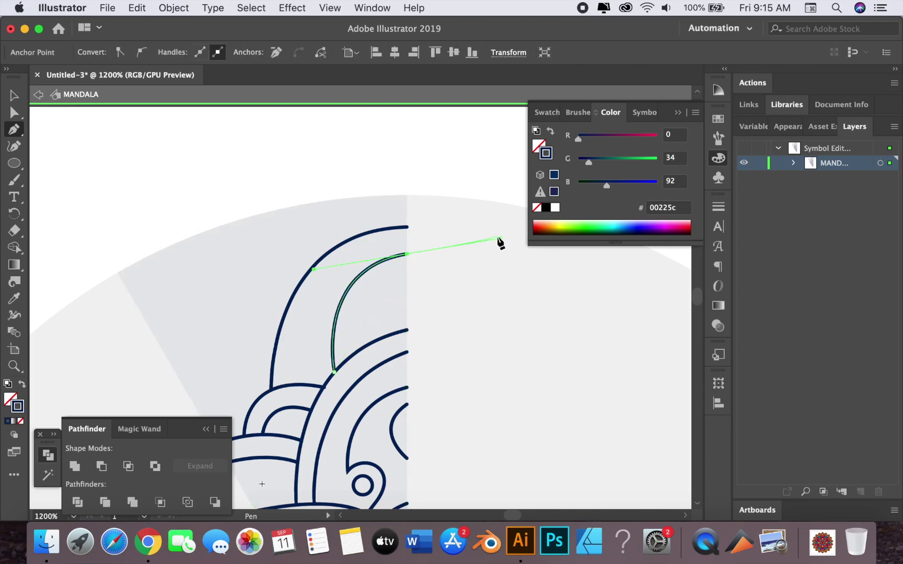
pyautogui.moveTo(368, 300); pyautogui.dragTo(501, 248)
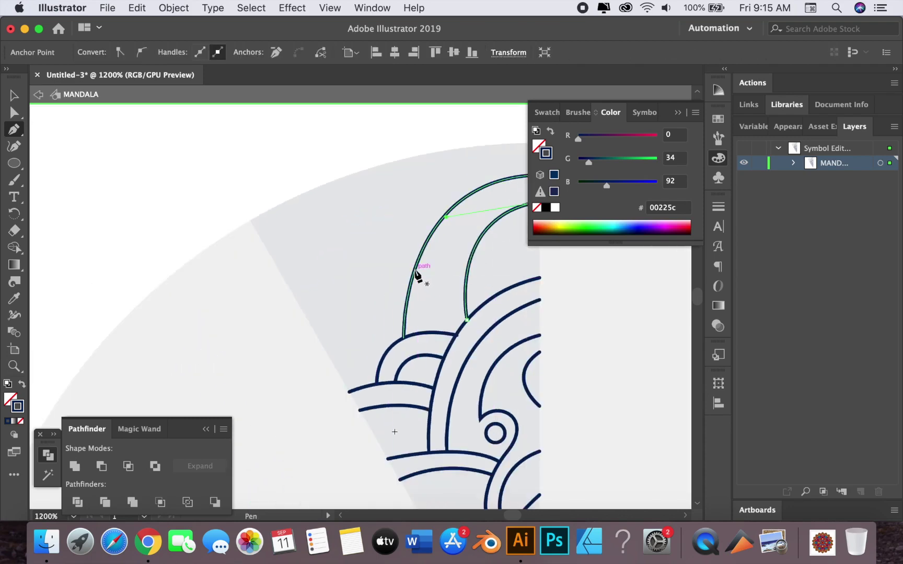
pyautogui.moveTo(414, 269)
pyautogui.mouseDown()
pyautogui.moveTo(287, 297)
pyautogui.moveTo(222, 265)
pyautogui.moveTo(191, 263)
pyautogui.mouseUp()
pyautogui.hotkey('ctrl', 'z')
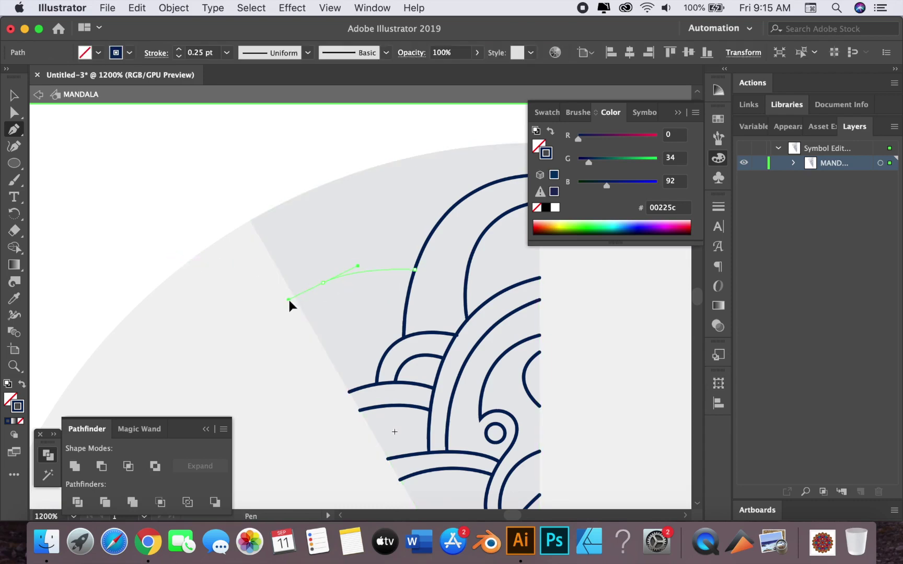
# Draw two wavy lines near the top of the slice, curving toward the arch
pyautogui.moveTo(288, 296)
pyautogui.mouseDown()
pyautogui.moveTo(276, 262)
pyautogui.moveTo(273, 275)
pyautogui.mouseUp()
pyautogui.hotkey('ctrl', 'z')
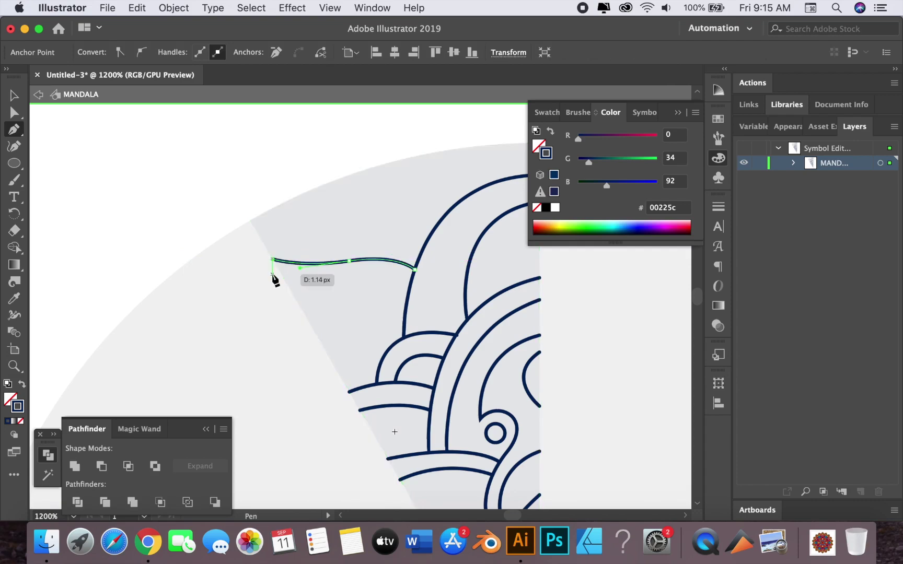
pyautogui.click(405, 317)
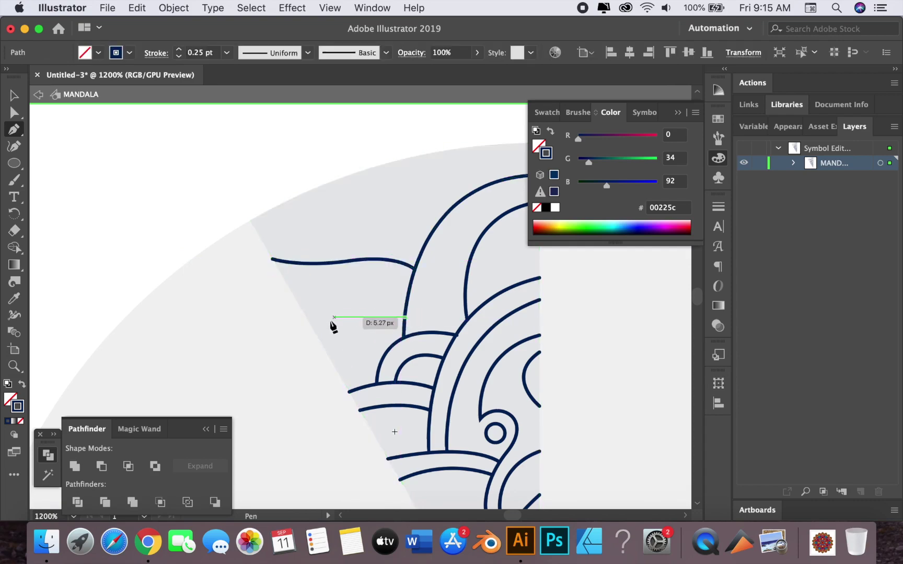
pyautogui.moveTo(302, 311); pyautogui.dragTo(230, 323)
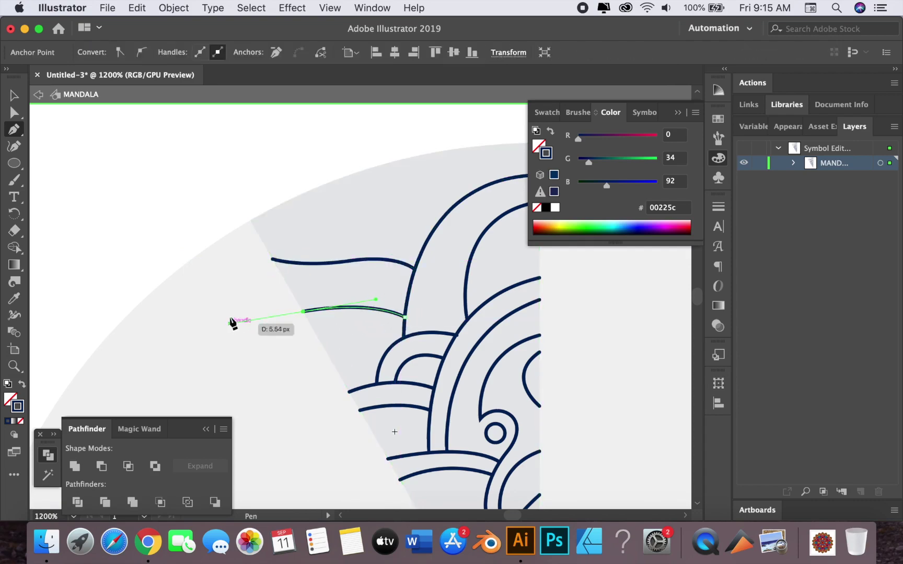
pyautogui.press('v')
pyautogui.scroll(-5, 314, 180)
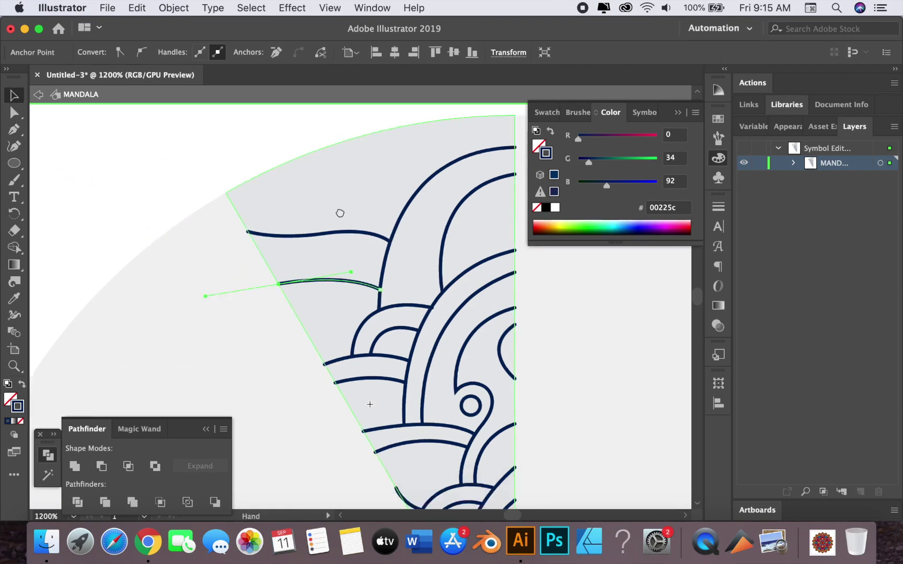
pyautogui.hscroll(5, 339, 211)
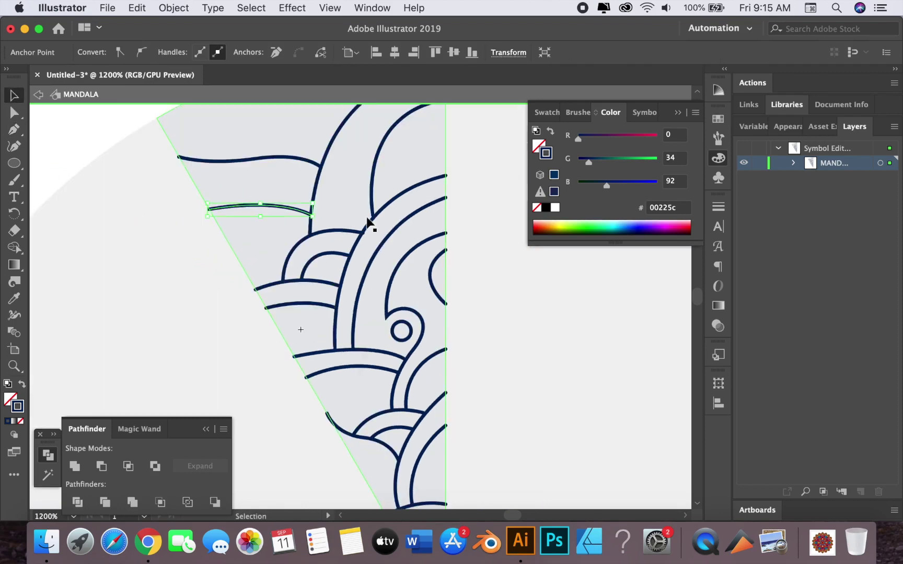
# Give the tall arc and the lower arc a 0.5 pt stroke, replacing a trial 1 pt
pyautogui.click(349, 252)
pyautogui.scroll(-2, 410, 360)
pyautogui.hscroll(1, 410, 361)
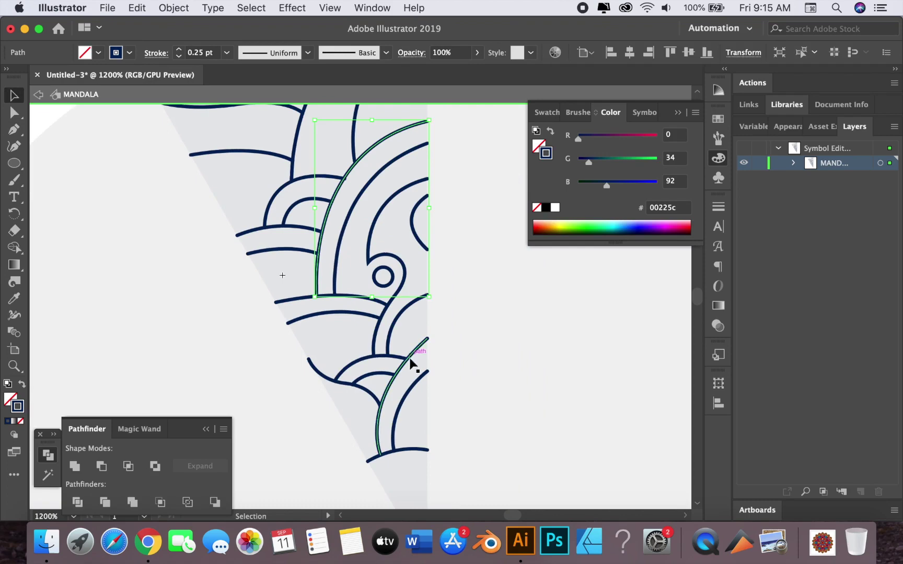
pyautogui.keyDown('shift'); pyautogui.click(391, 390); pyautogui.keyUp('shift')
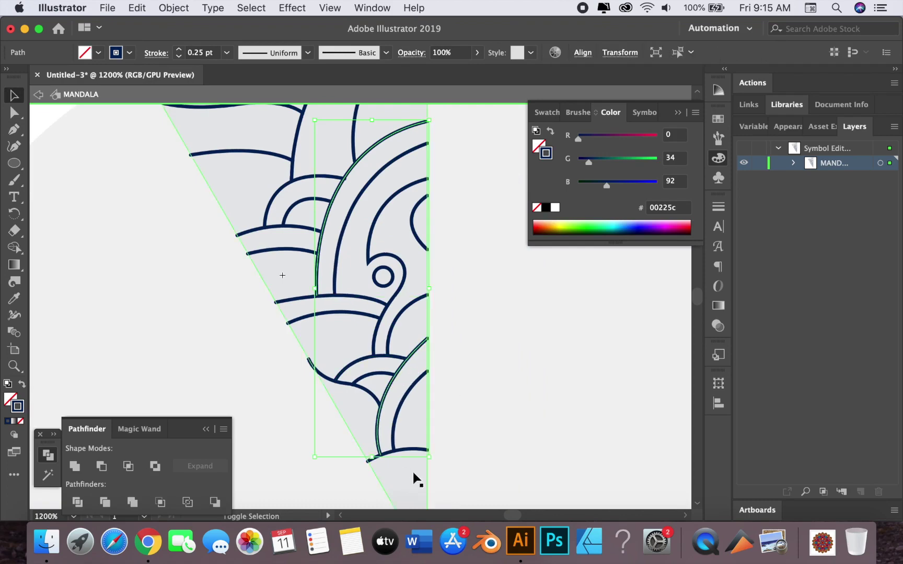
pyautogui.click(226, 55)
pyautogui.click(246, 114)
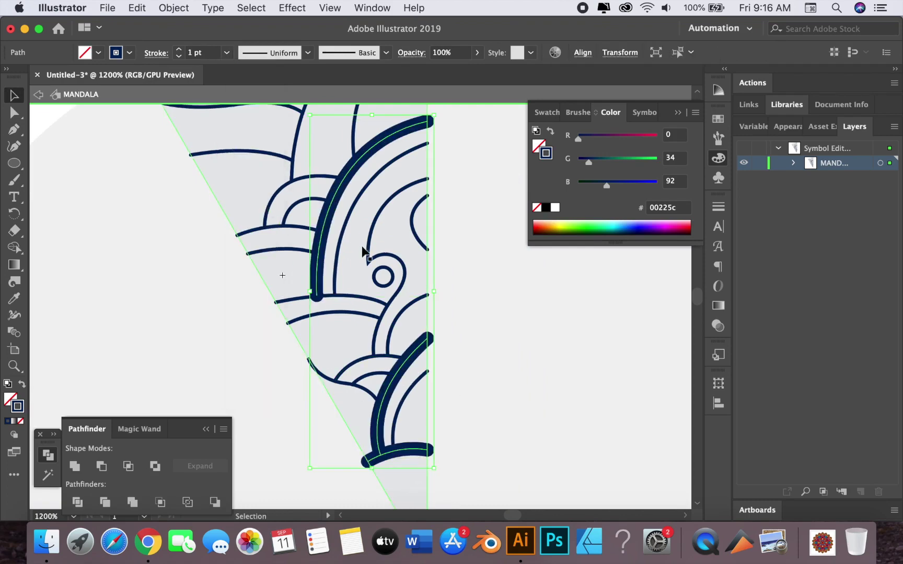
pyautogui.press('super+z')
pyautogui.click(227, 52)
pyautogui.click(246, 84)
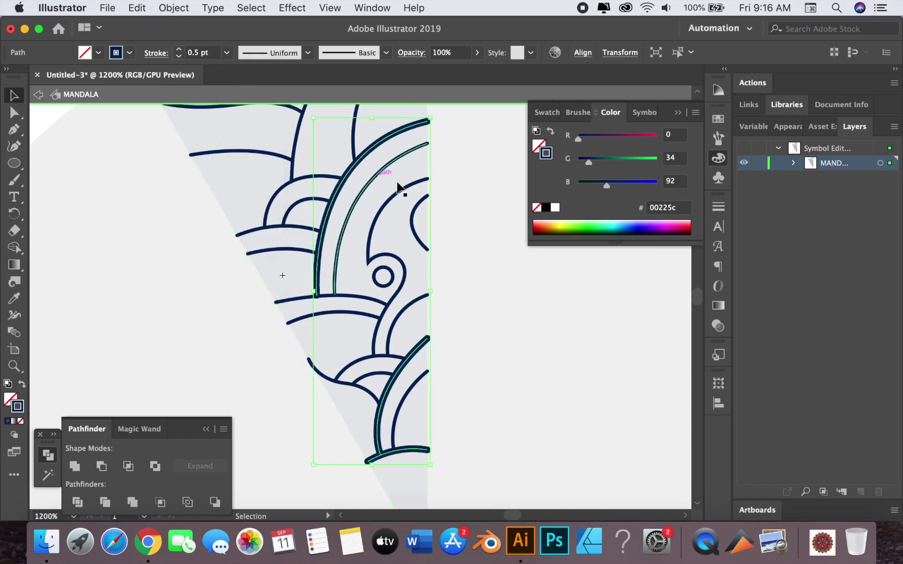
pyautogui.scroll(5, 343, 211)
# Thicken the tall arc near the slice top to a 0.5 pt stroke
pyautogui.click(315, 194)
pyautogui.scroll(3, 314, 209)
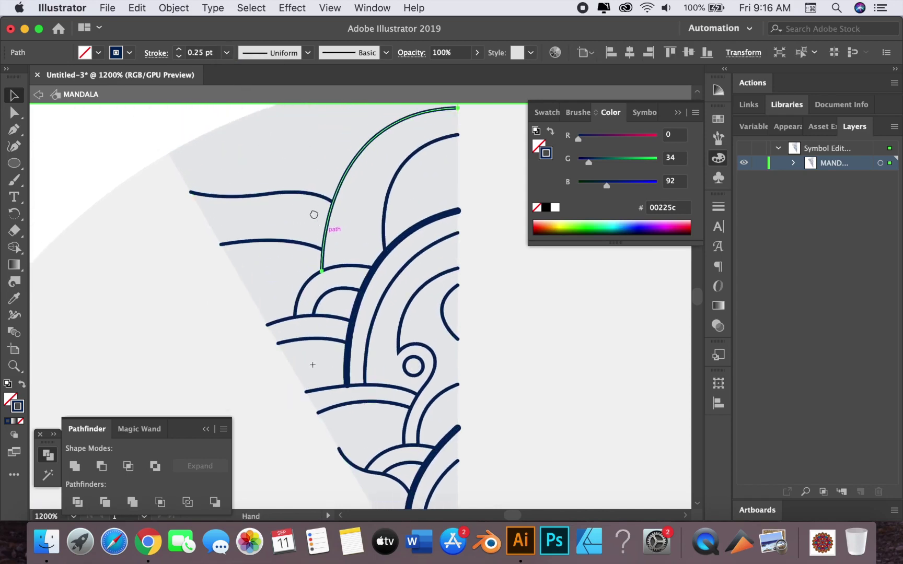
pyautogui.click(227, 52)
pyautogui.click(245, 83)
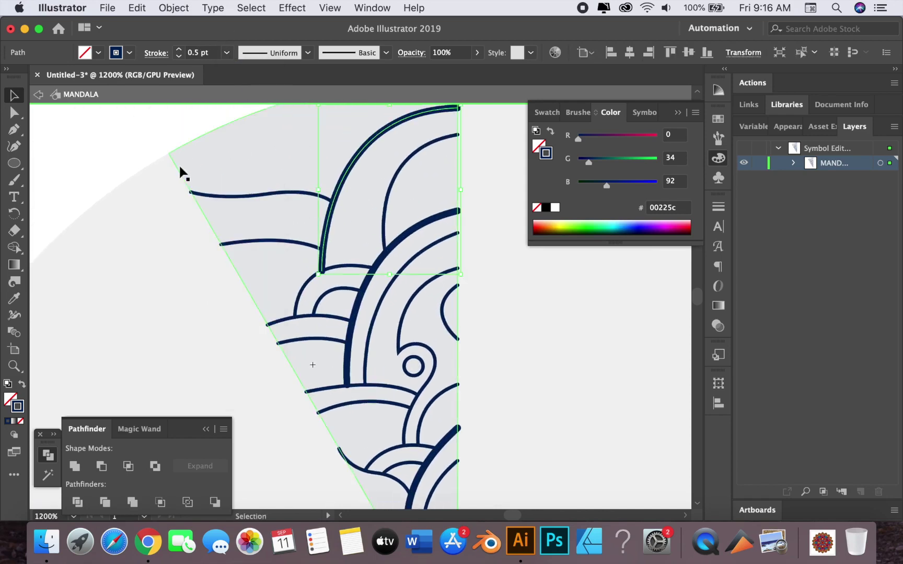
pyautogui.click(112, 165)
pyautogui.scroll(2, 314, 193)
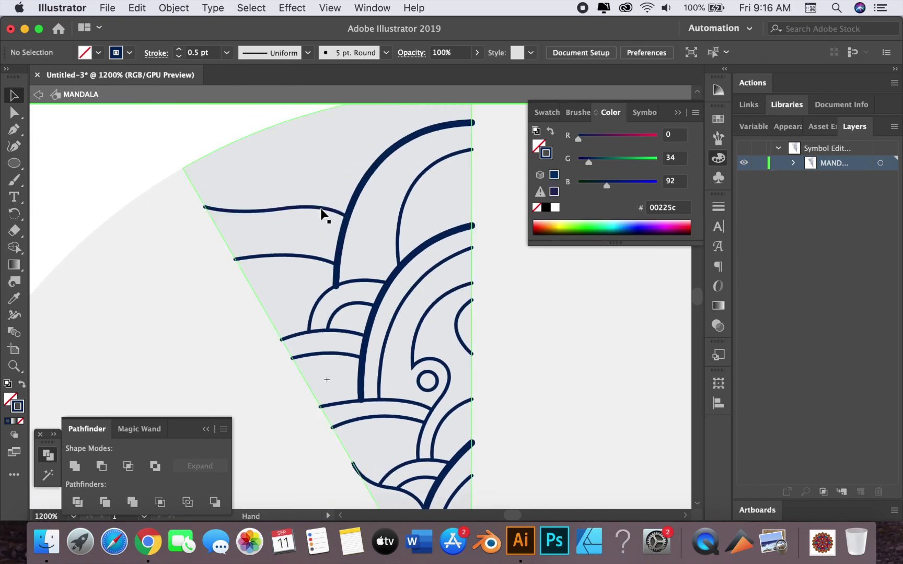
# Set the small arch's stroke to 0.5 pt after trying 0.75 pt
pyautogui.click(353, 281)
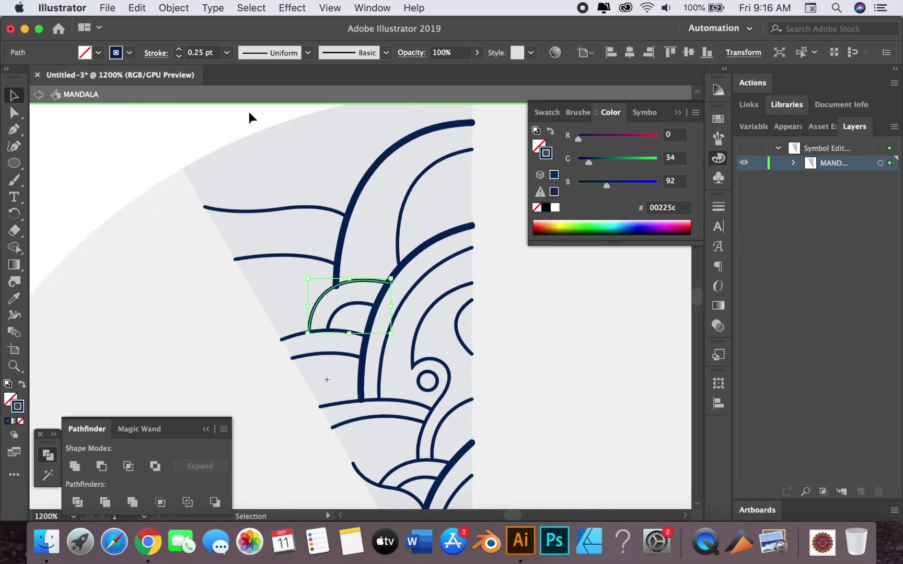
pyautogui.click(226, 52)
pyautogui.click(242, 99)
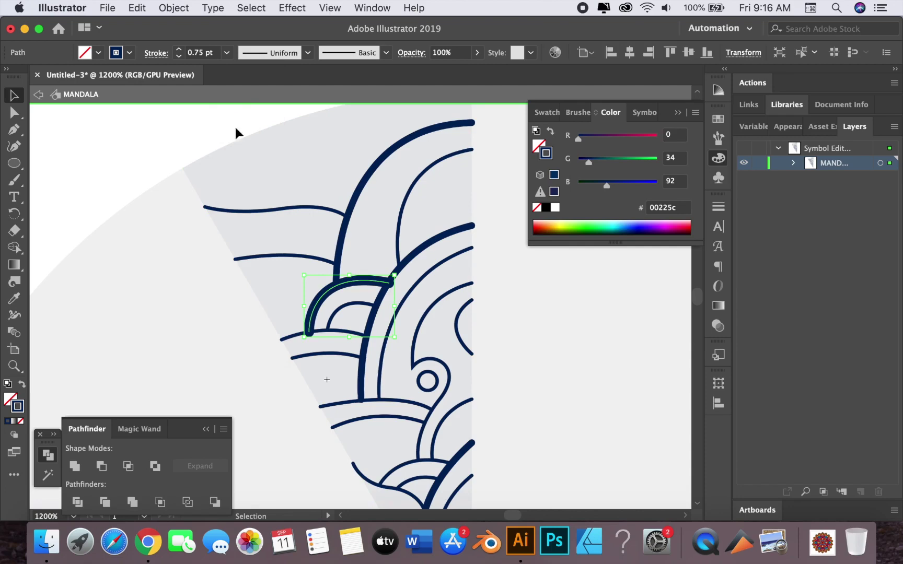
pyautogui.click(227, 52)
pyautogui.click(243, 84)
pyautogui.scroll(-2, 313, 219)
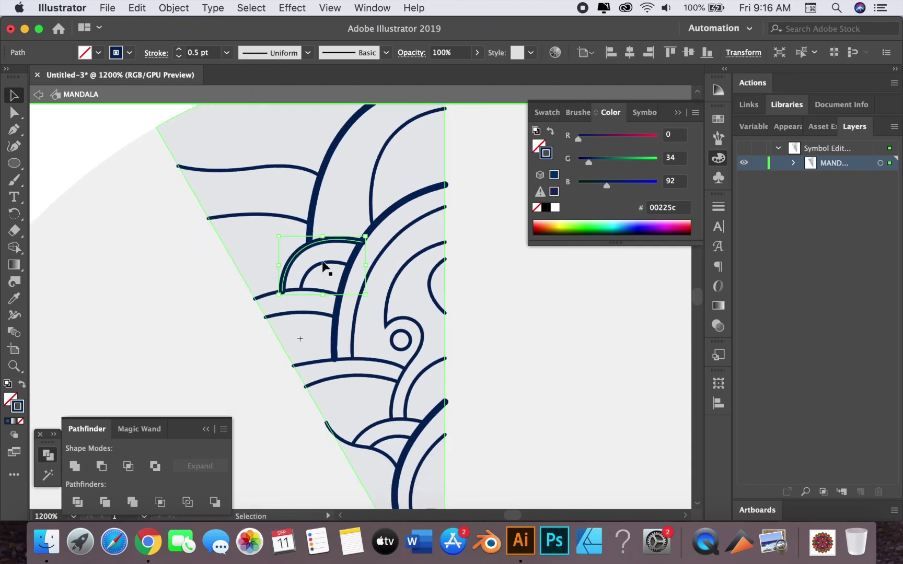
pyautogui.click(105, 152)
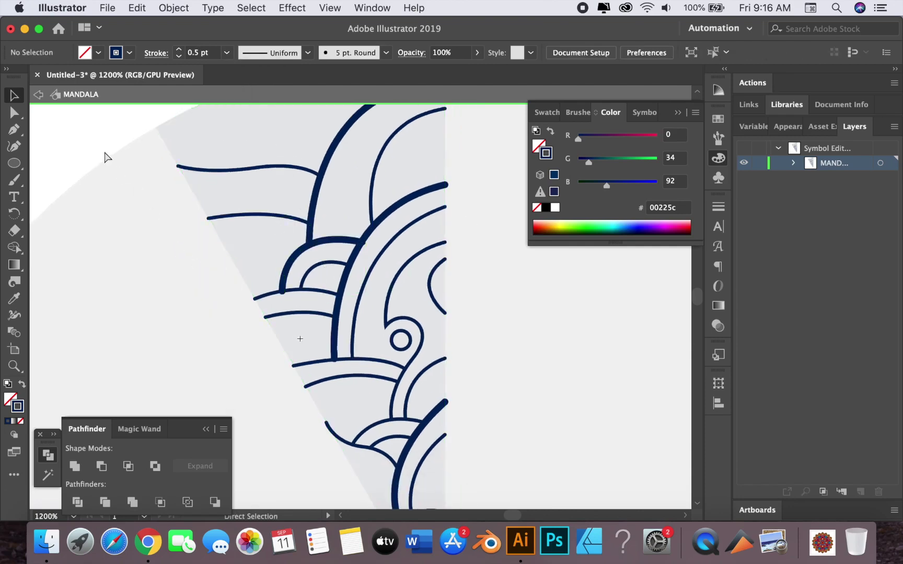
pyautogui.press('super+minus')
pyautogui.press('super+minus')
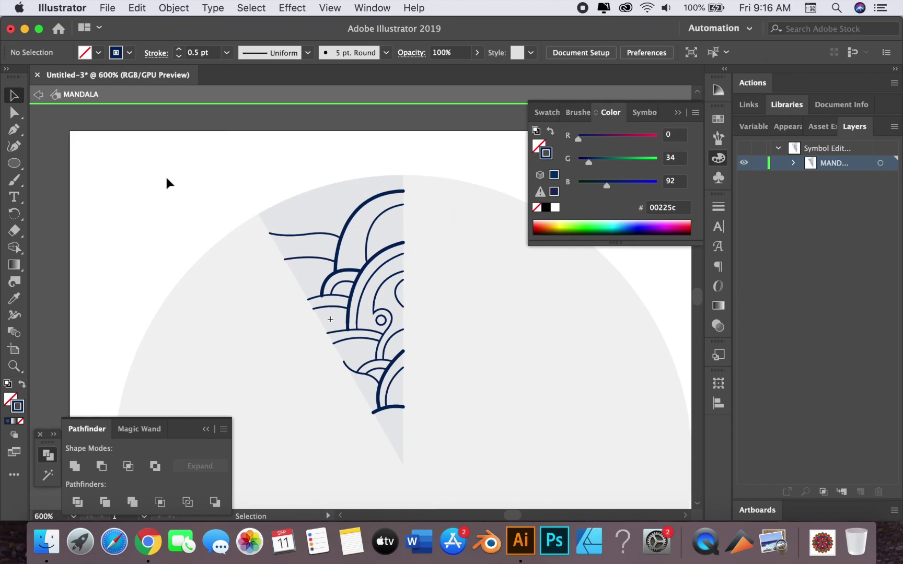
# Exit Symbol Editing Mode and zoom out to view all twelve repeated mandala slices
pyautogui.doubleClick(184, 166)
pyautogui.scroll(-1, 309, 175)
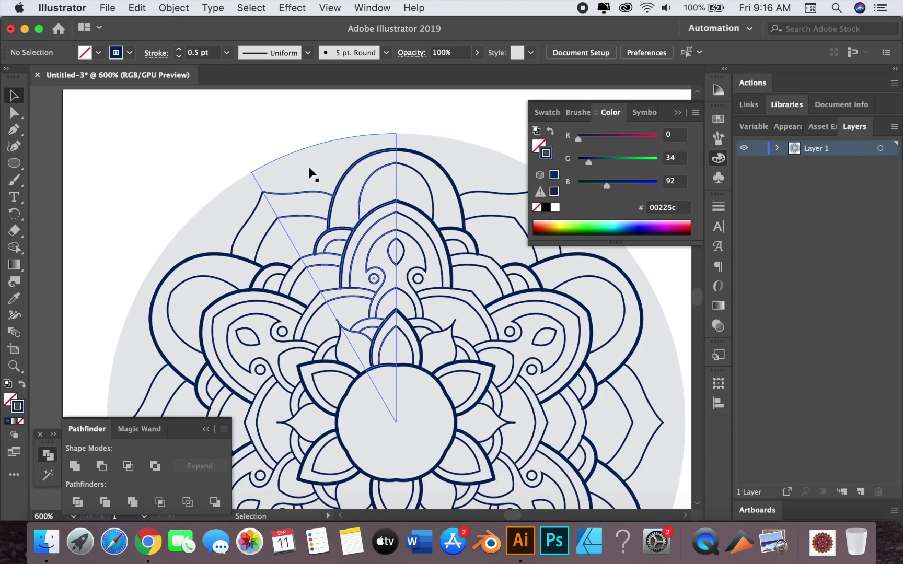
pyautogui.press('super+minus')
pyautogui.press('super+minus')
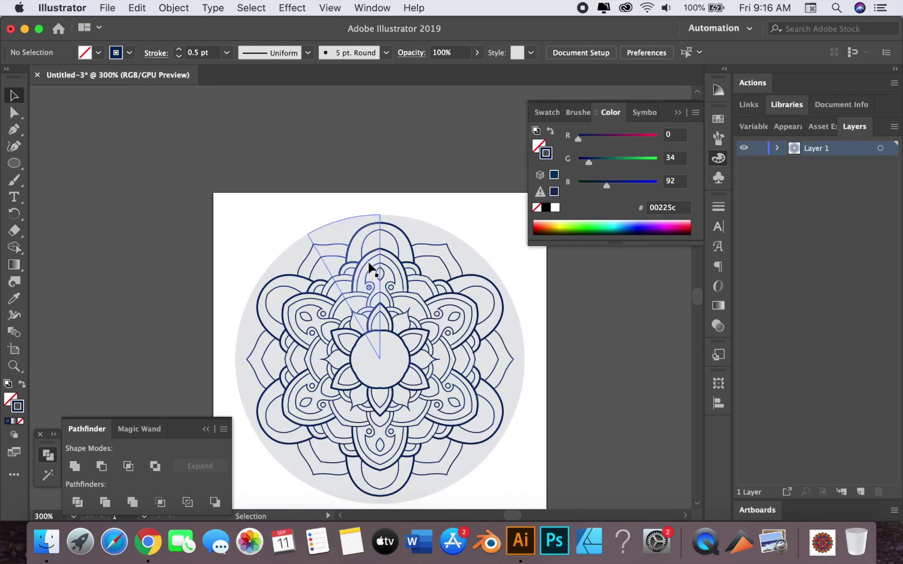
pyautogui.scroll(-2, 398, 349)
pyautogui.scroll(1, 398, 349)
pyautogui.scroll(-3, 398, 349)
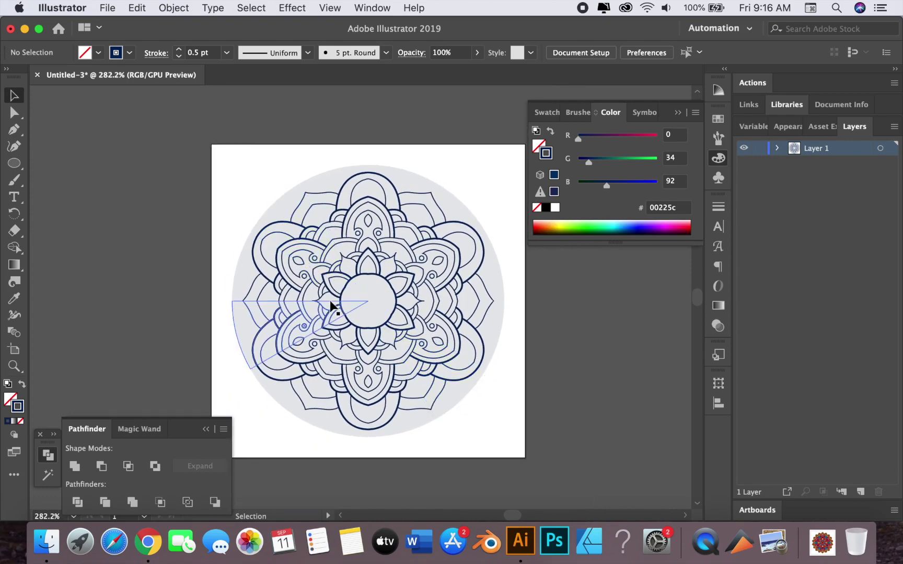
pyautogui.scroll(1, 330, 302)
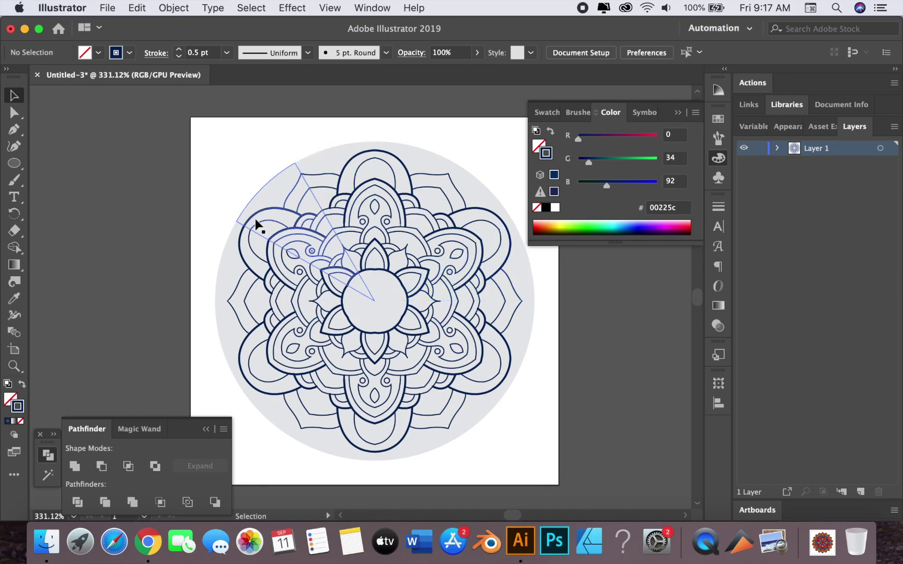
pyautogui.press('super+minus')
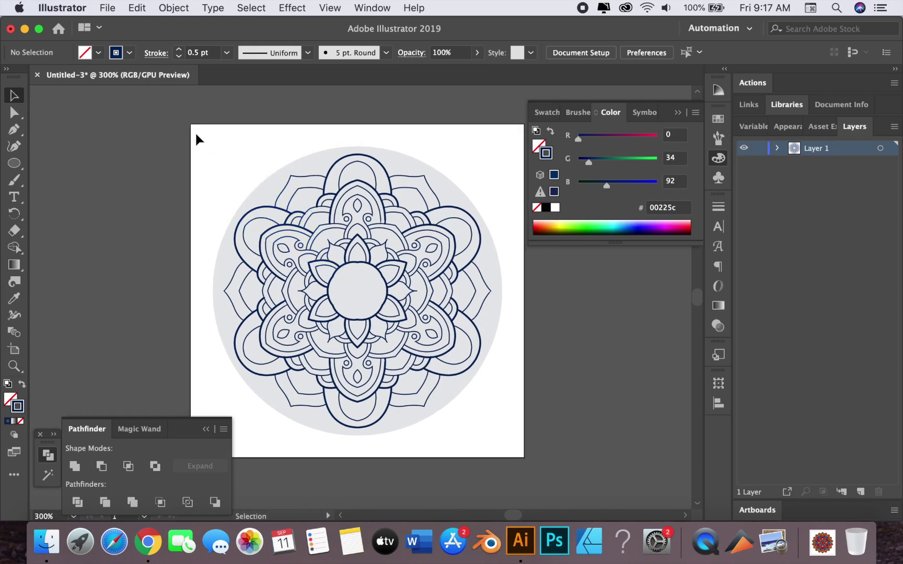
# Marquee-select the mandala symbol and expand it with Object > Expand into an editable group
pyautogui.moveTo(192, 126); pyautogui.dragTo(567, 456)
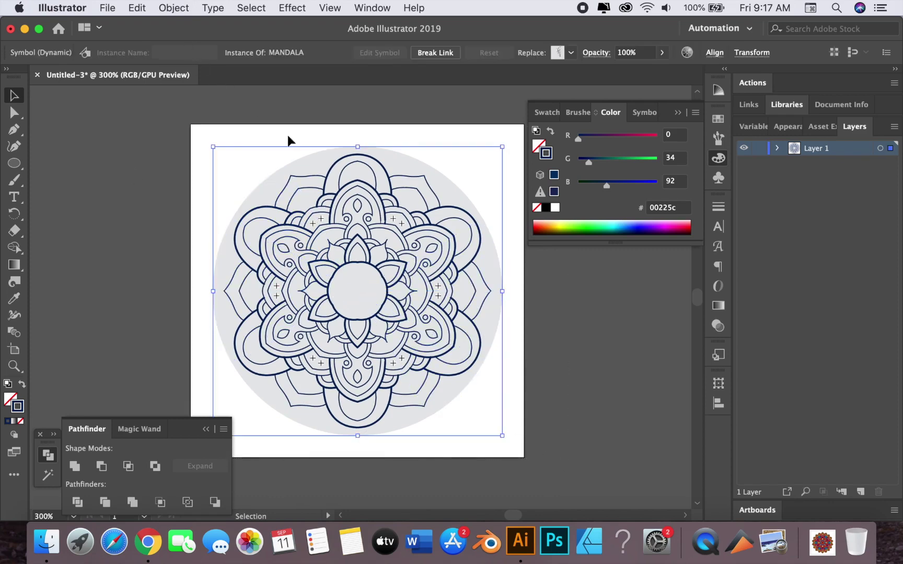
pyautogui.moveTo(139, 145); pyautogui.dragTo(494, 401)
pyautogui.moveTo(574, 437); pyautogui.dragTo(573, 436)
pyautogui.click(174, 8)
pyautogui.click(207, 162)
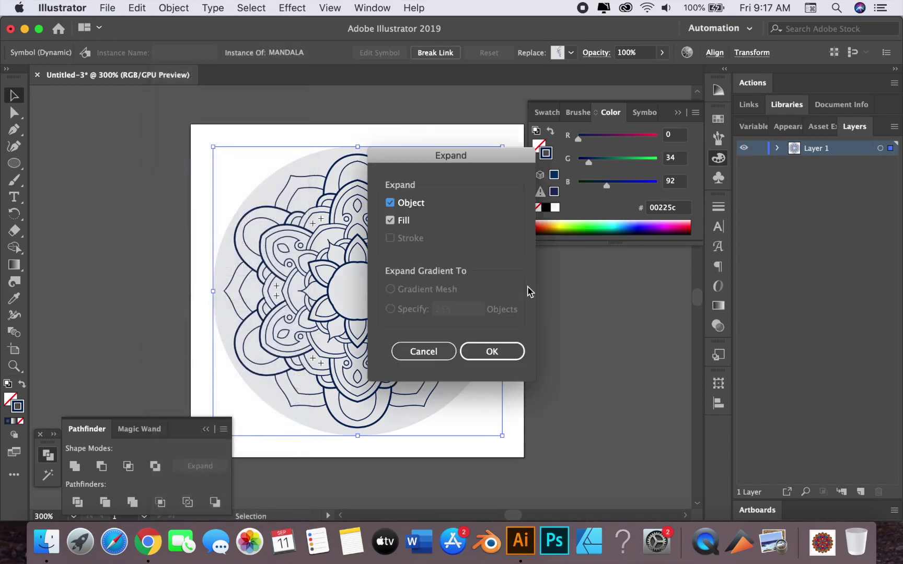
pyautogui.click(506, 351)
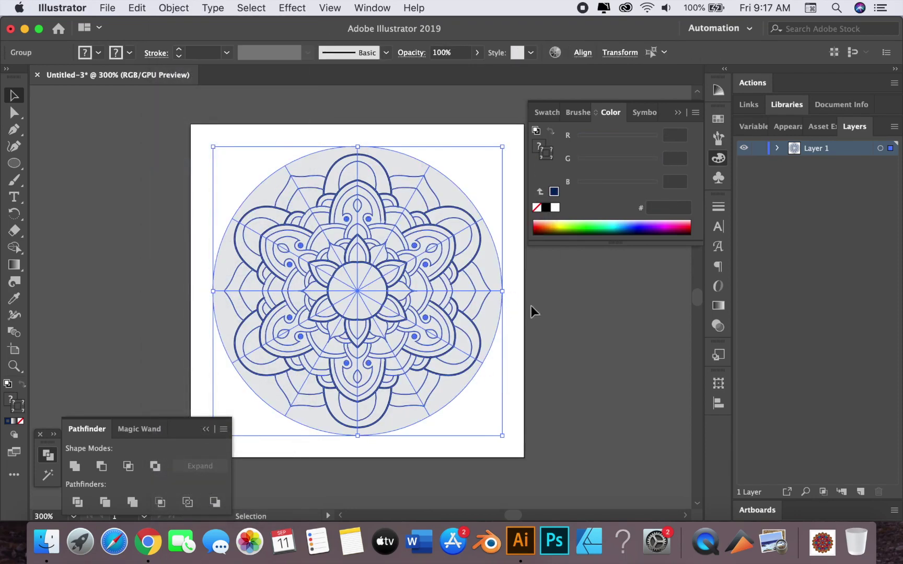
pyautogui.click(524, 353)
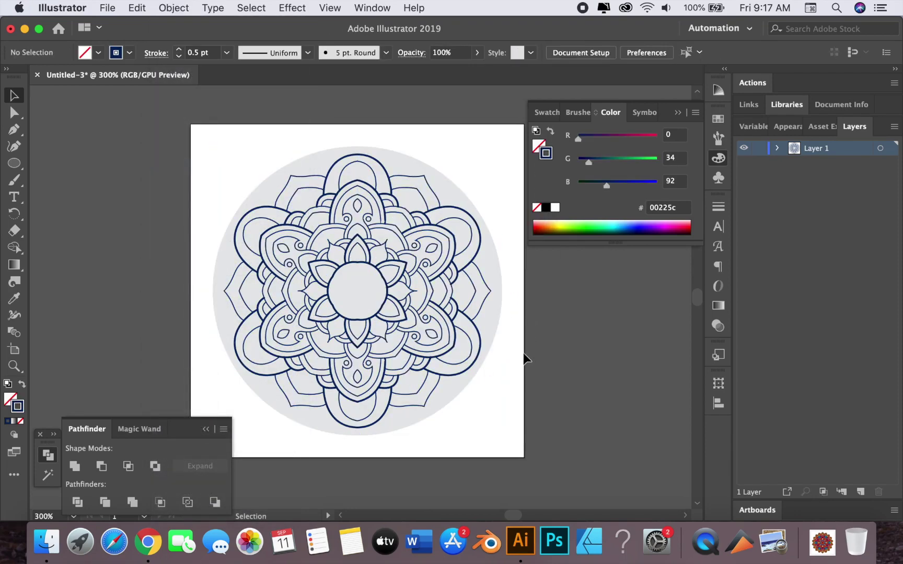
# Set the Magic Wand to select by Fill Color with tolerance 11
pyautogui.press('y')
pyautogui.click(47, 474)
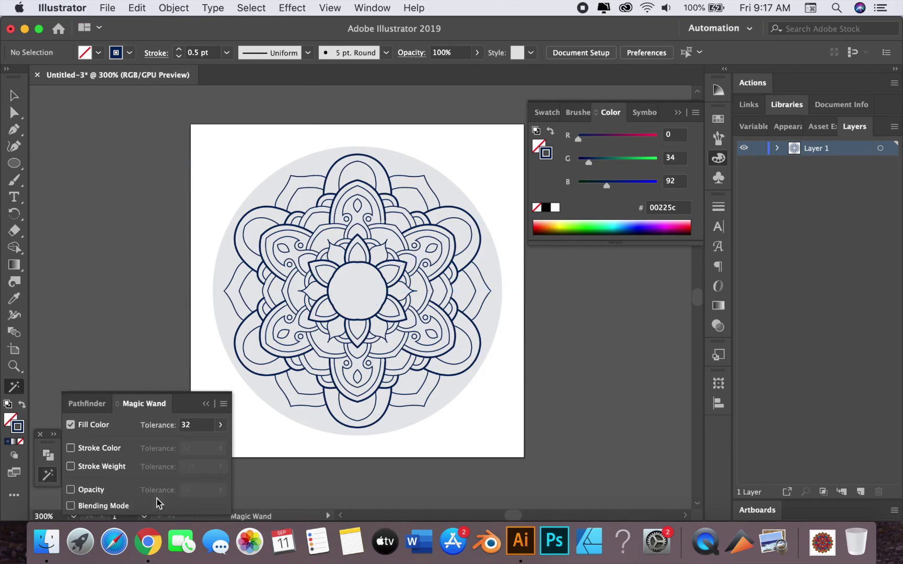
pyautogui.click(220, 424)
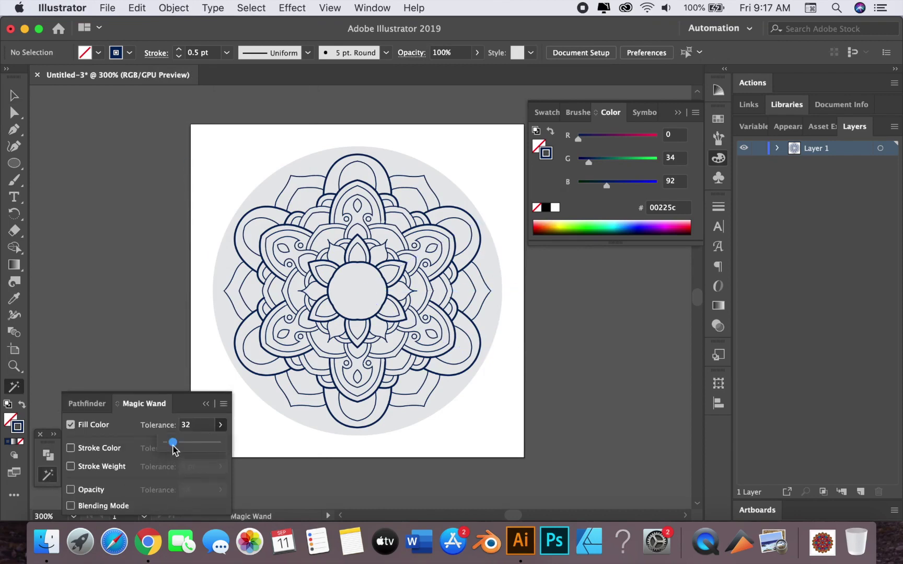
pyautogui.moveTo(173, 443); pyautogui.dragTo(167, 444)
# Delete the grey background circle, then select all remaining artwork
pyautogui.click(490, 262)
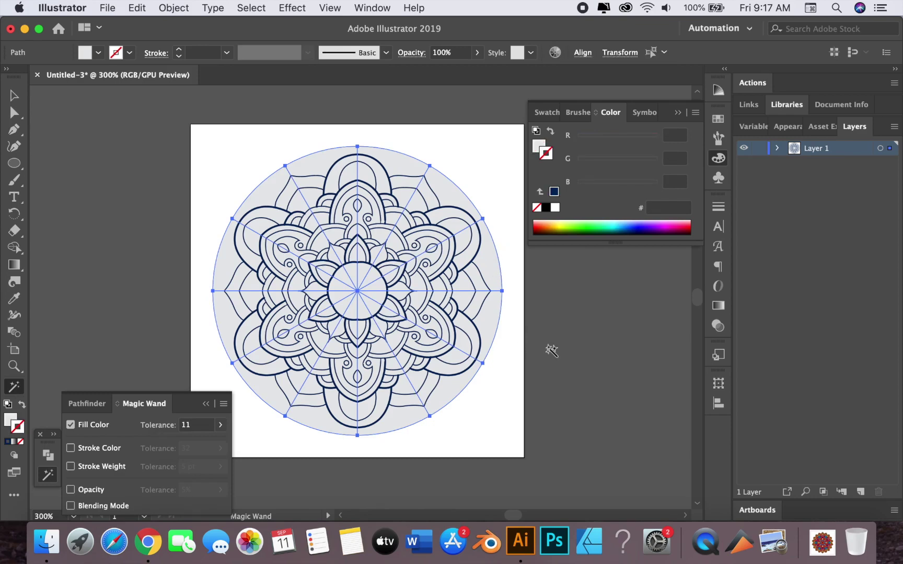
pyautogui.press('Delete')
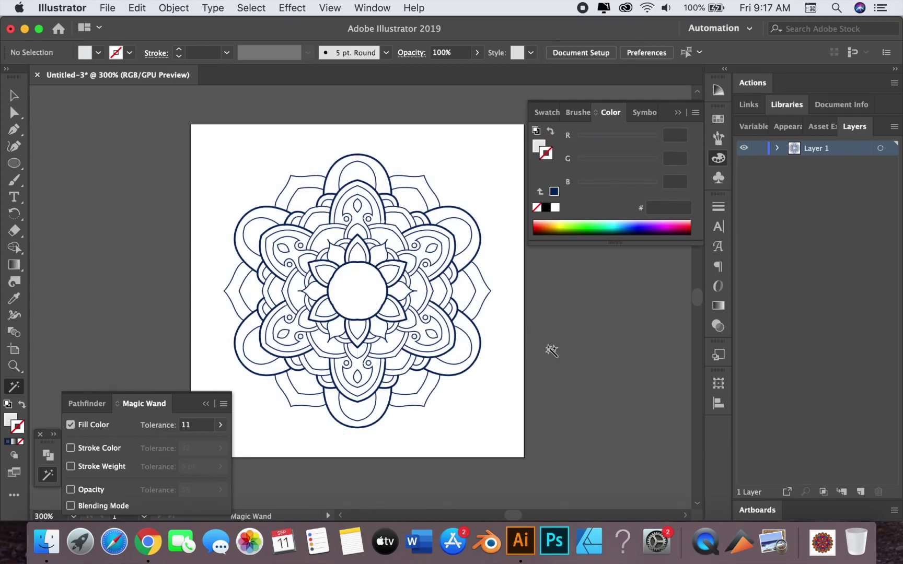
pyautogui.press('v')
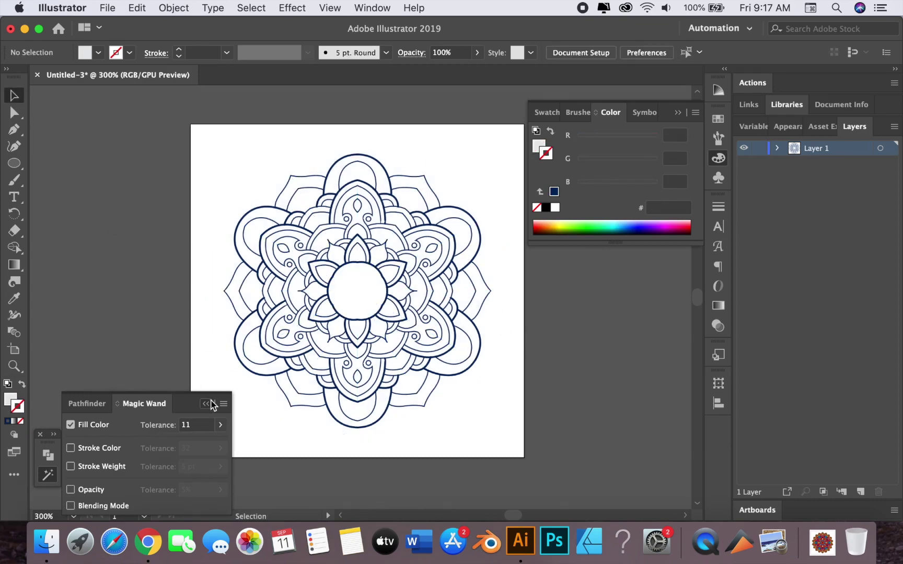
pyautogui.click(206, 403)
pyautogui.press('cmd+a')
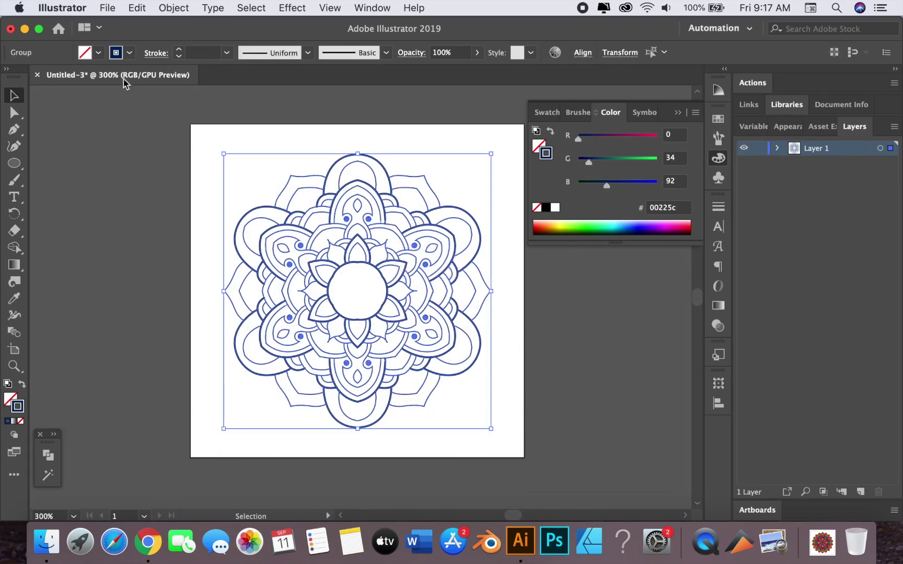
# Expand the selected navy strokes into filled shapes via Object > Expand, then deselect
pyautogui.click(172, 8)
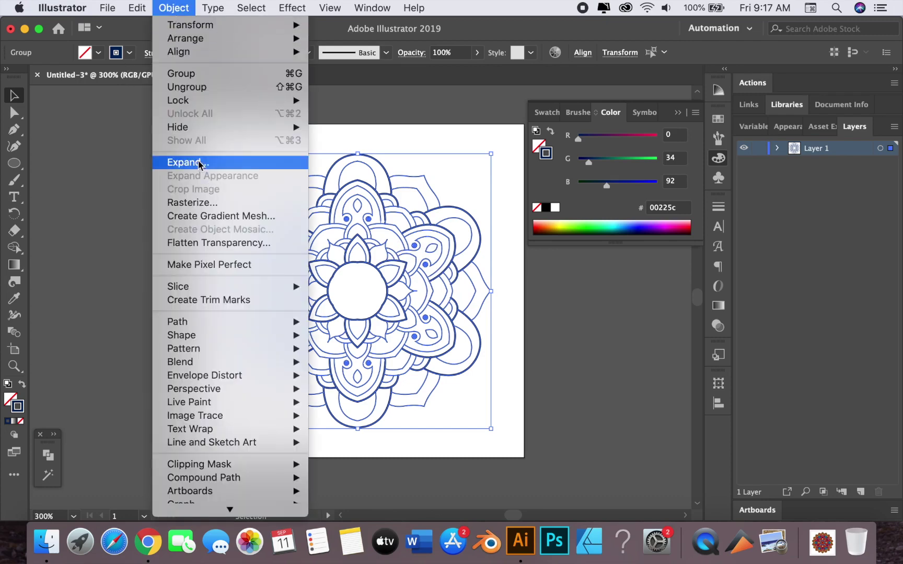
pyautogui.click(193, 163)
pyautogui.click(512, 351)
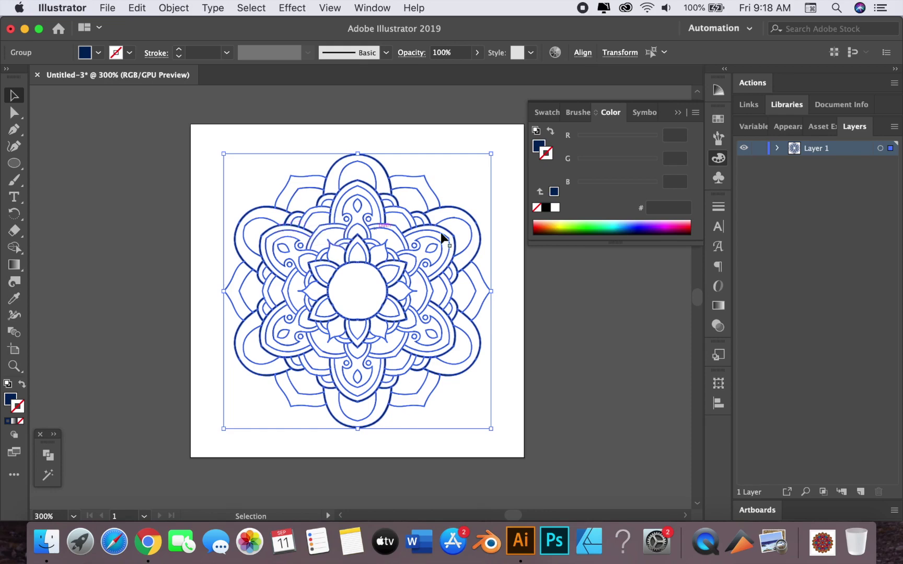
pyautogui.click(564, 298)
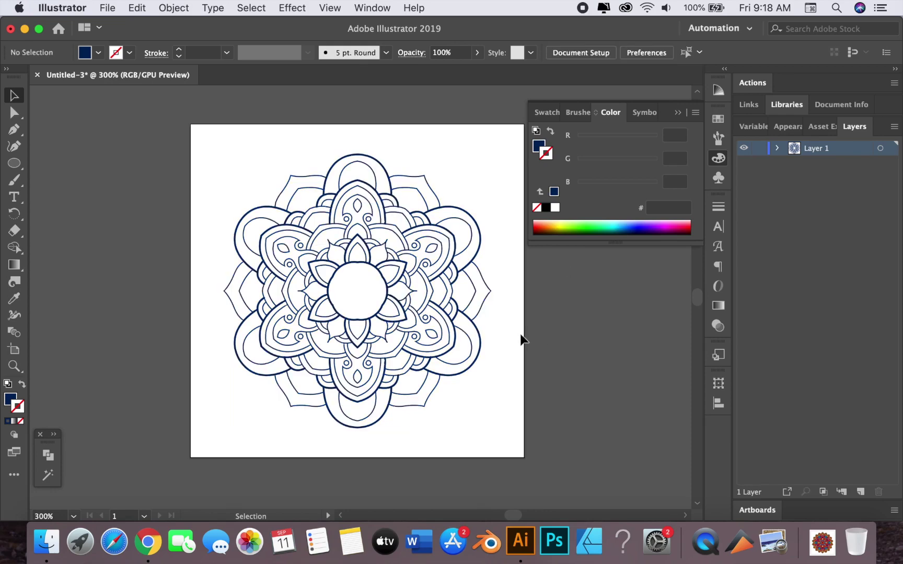